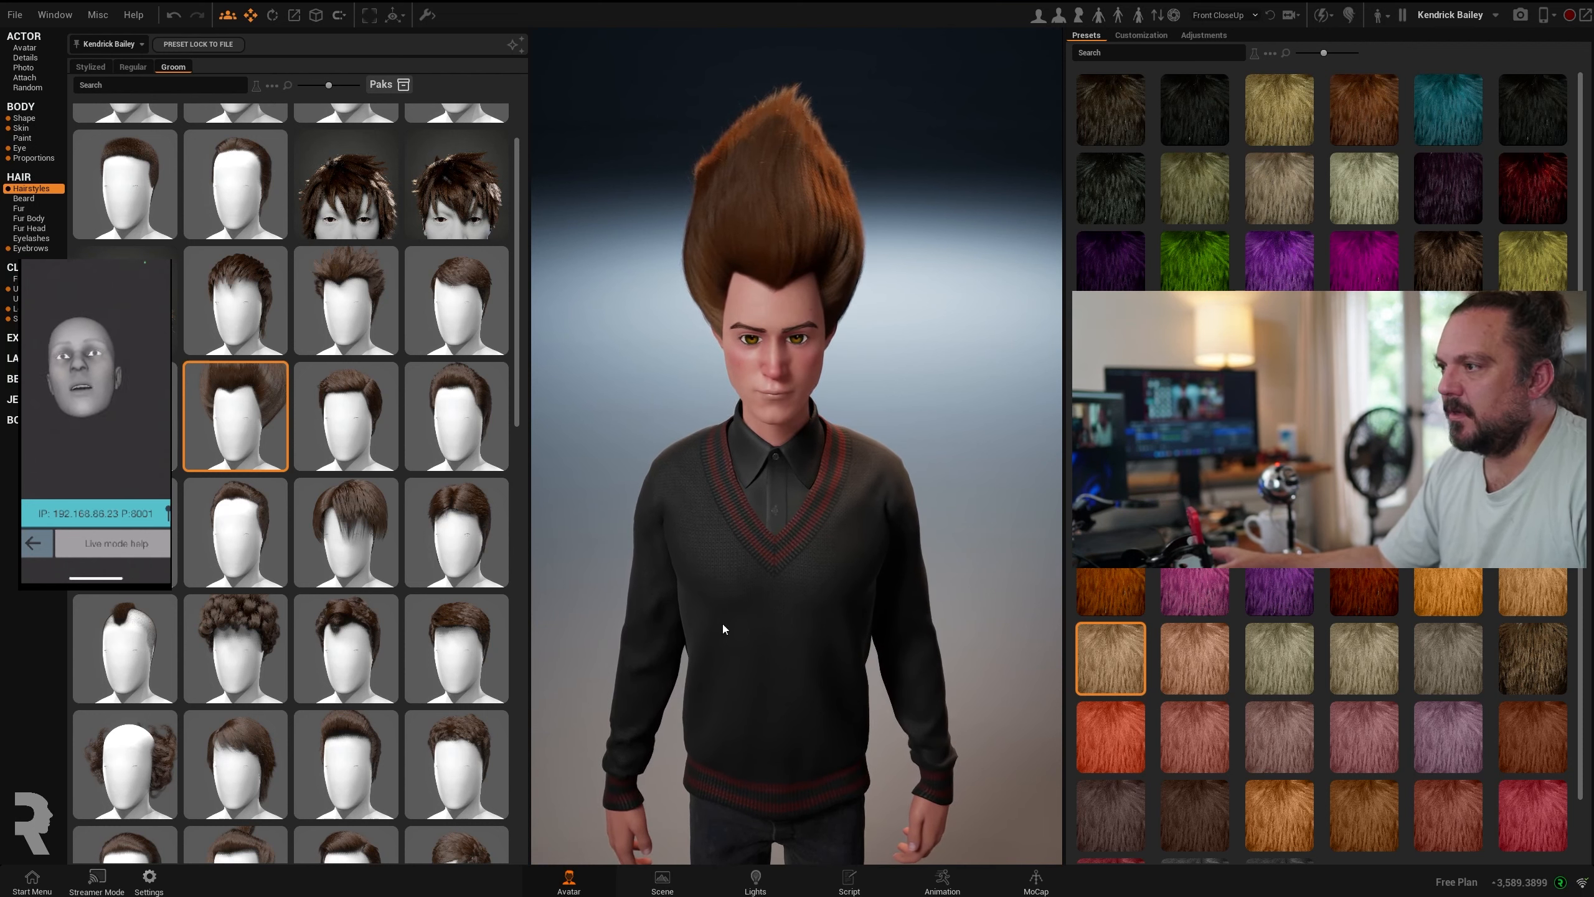
- Review the scalability settings and the DLSS quality modes in the graphics preferences
scroll(772, 576, "up", 5)
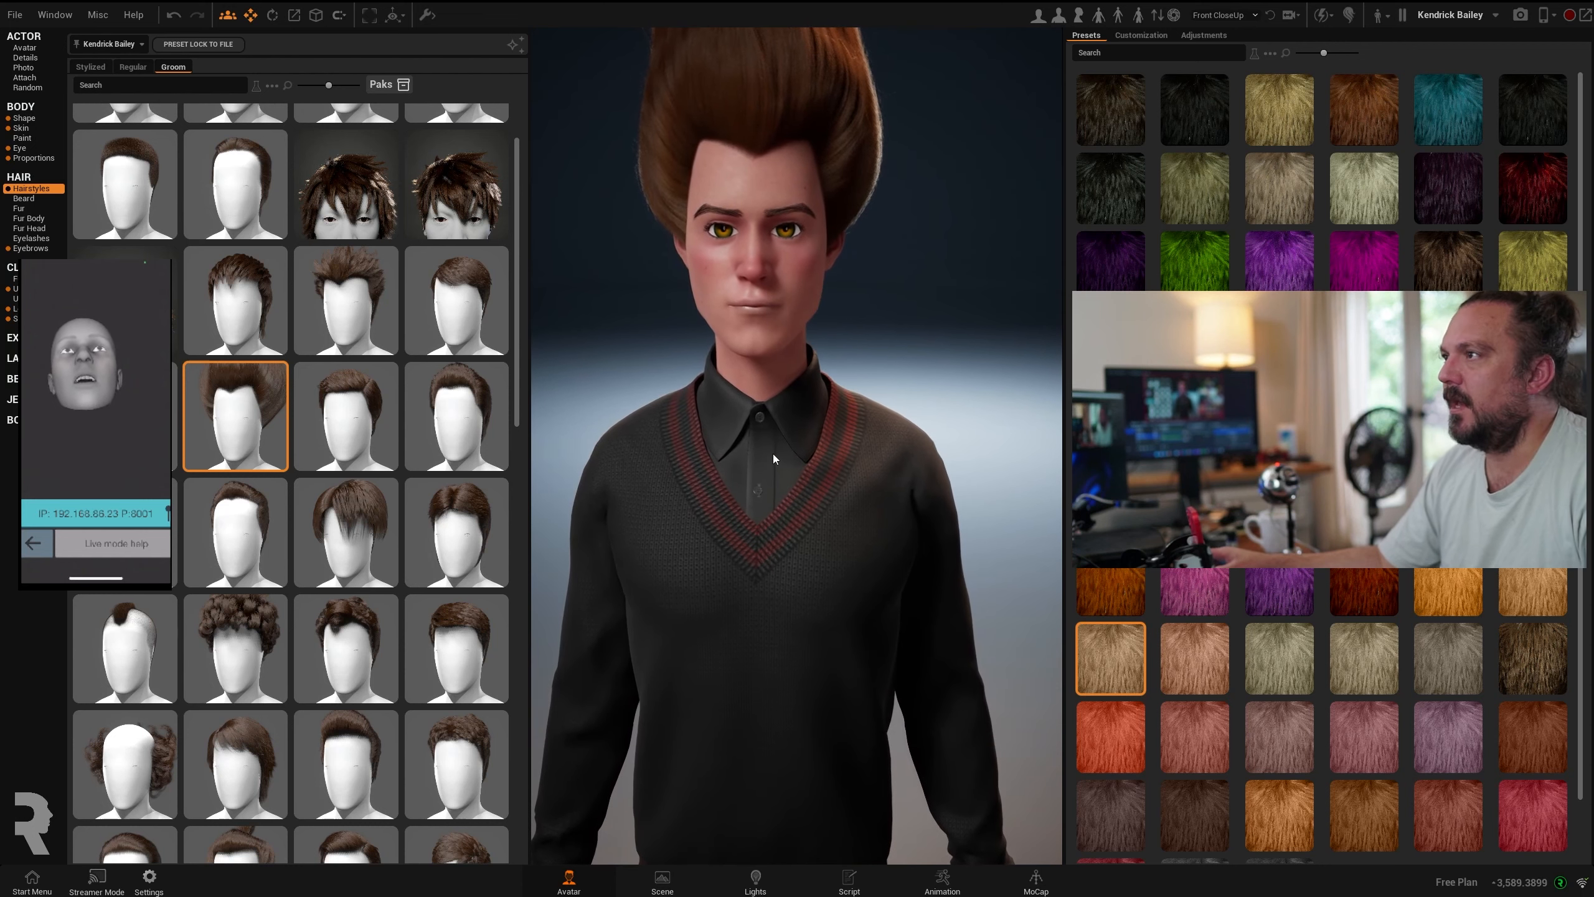
middle_click_drag(772, 453, 790, 780)
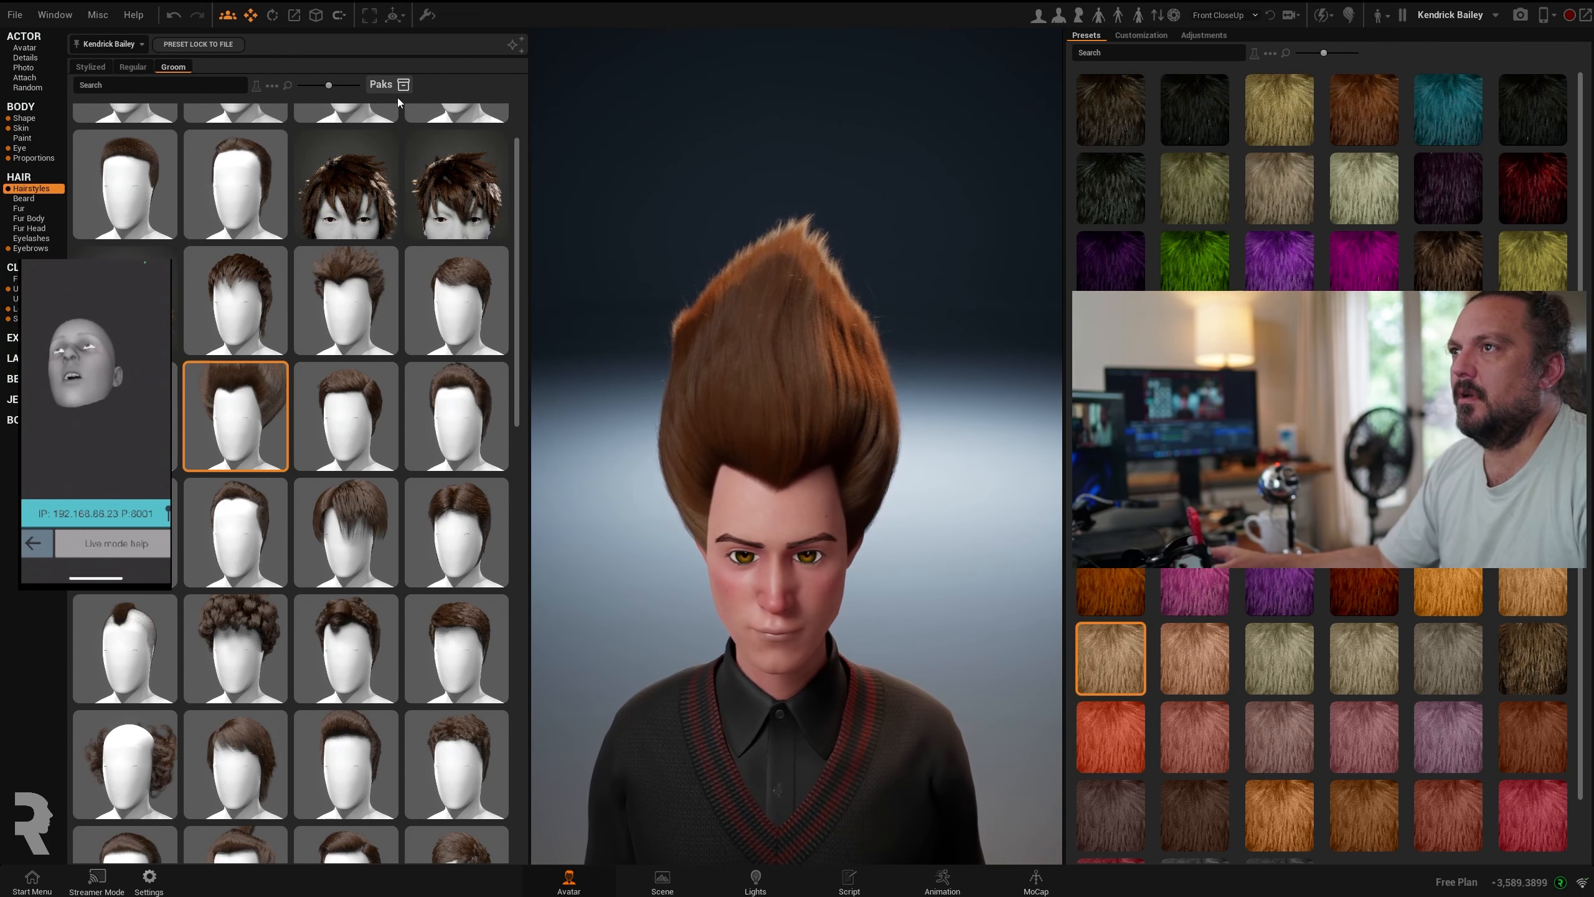
left_click(55, 14)
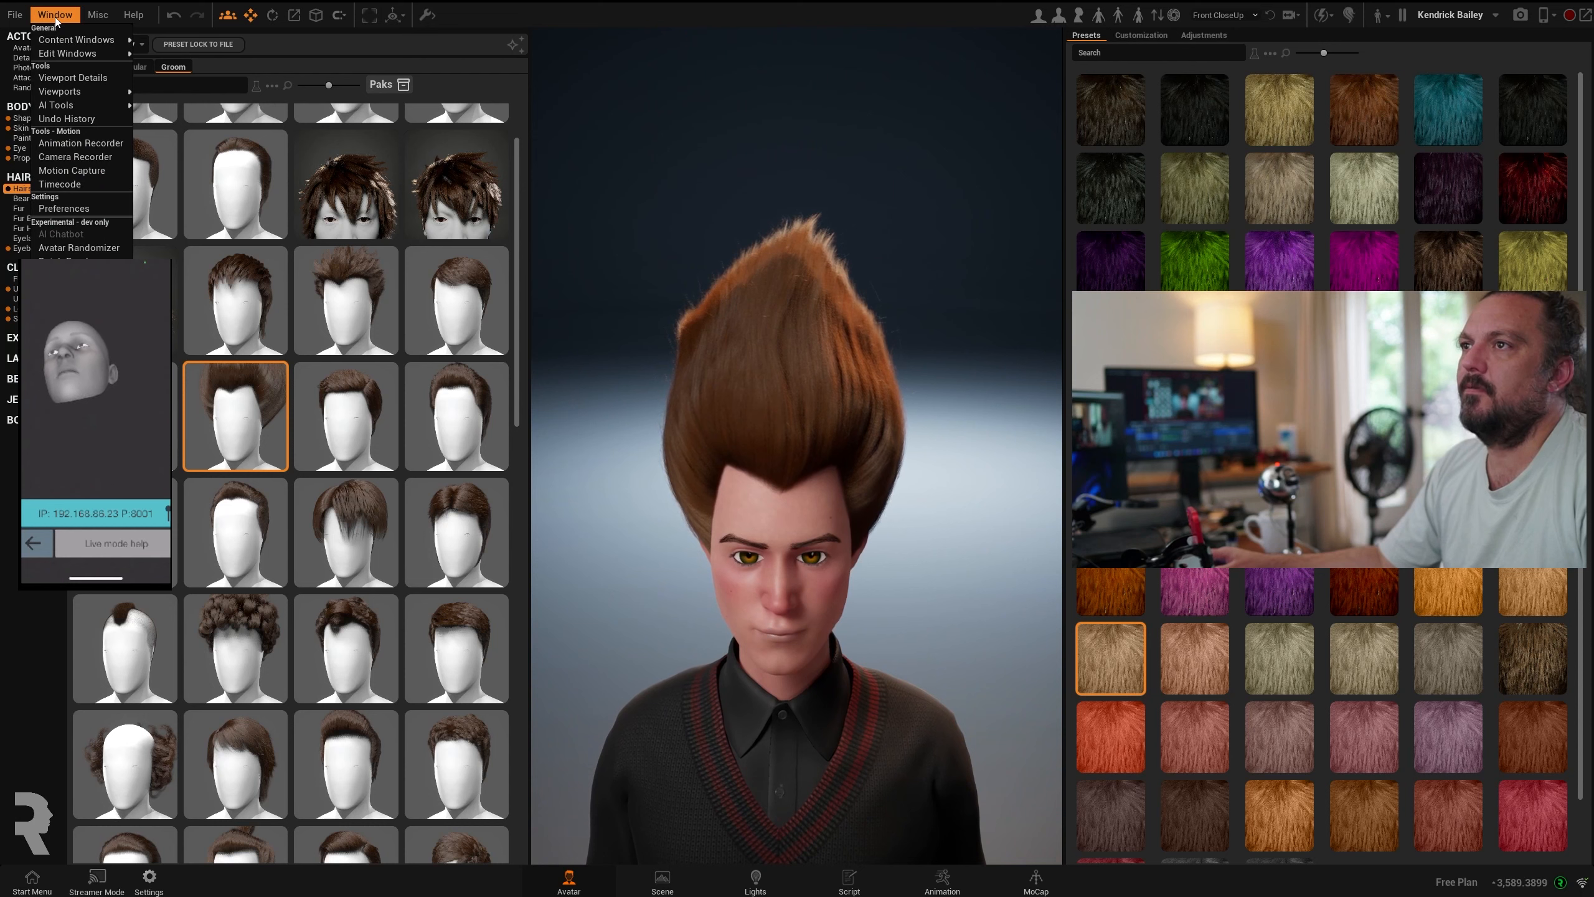
left_click(62, 208)
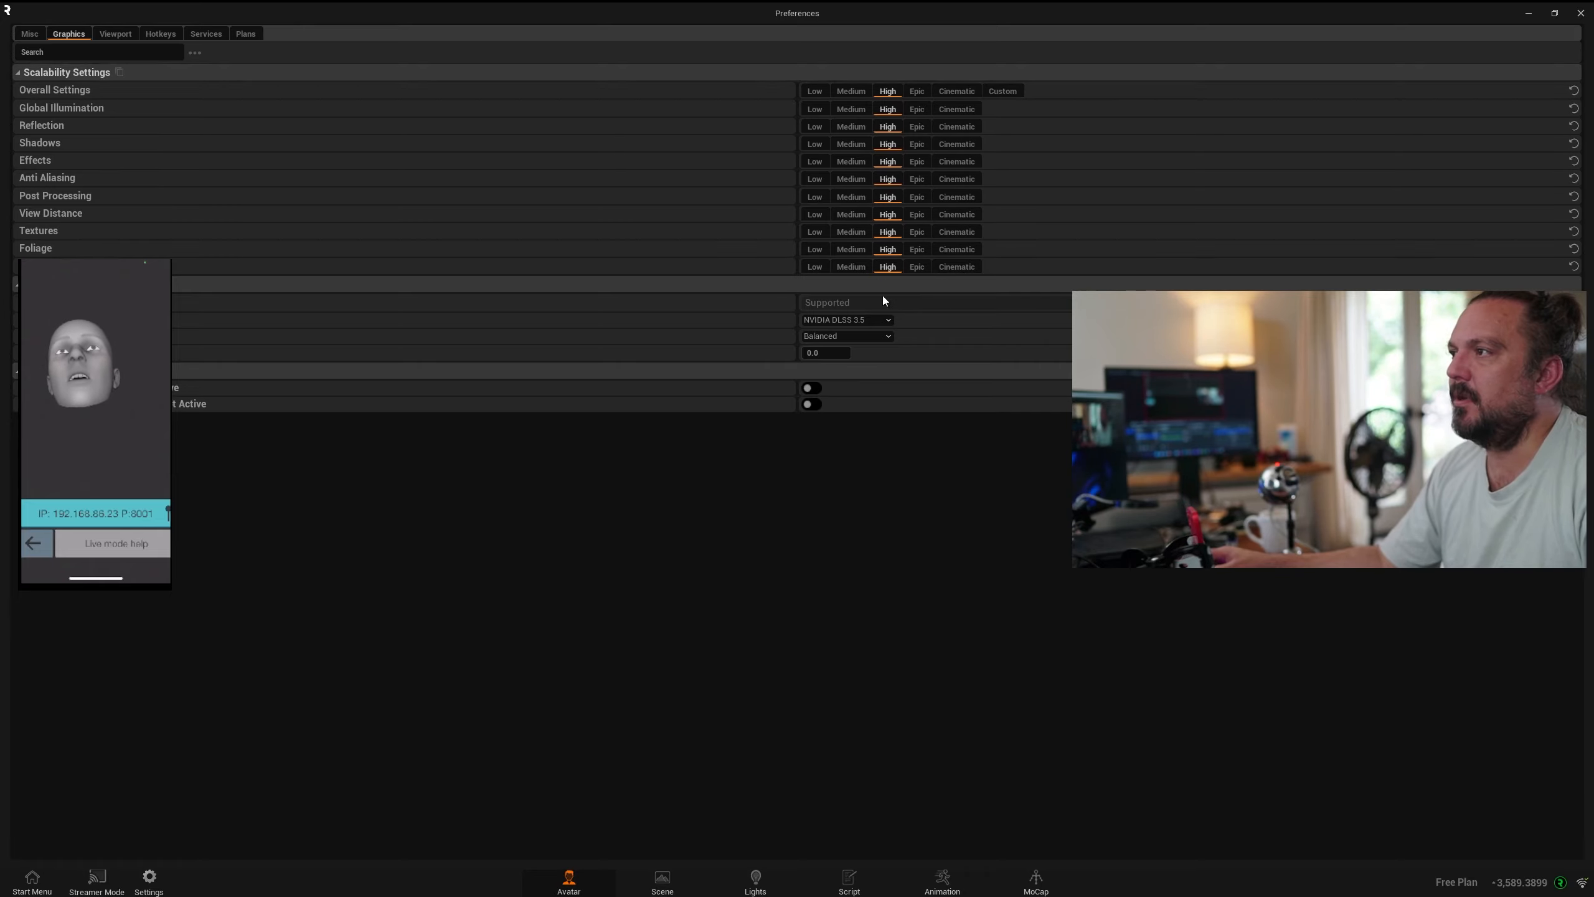
left_click(846, 338)
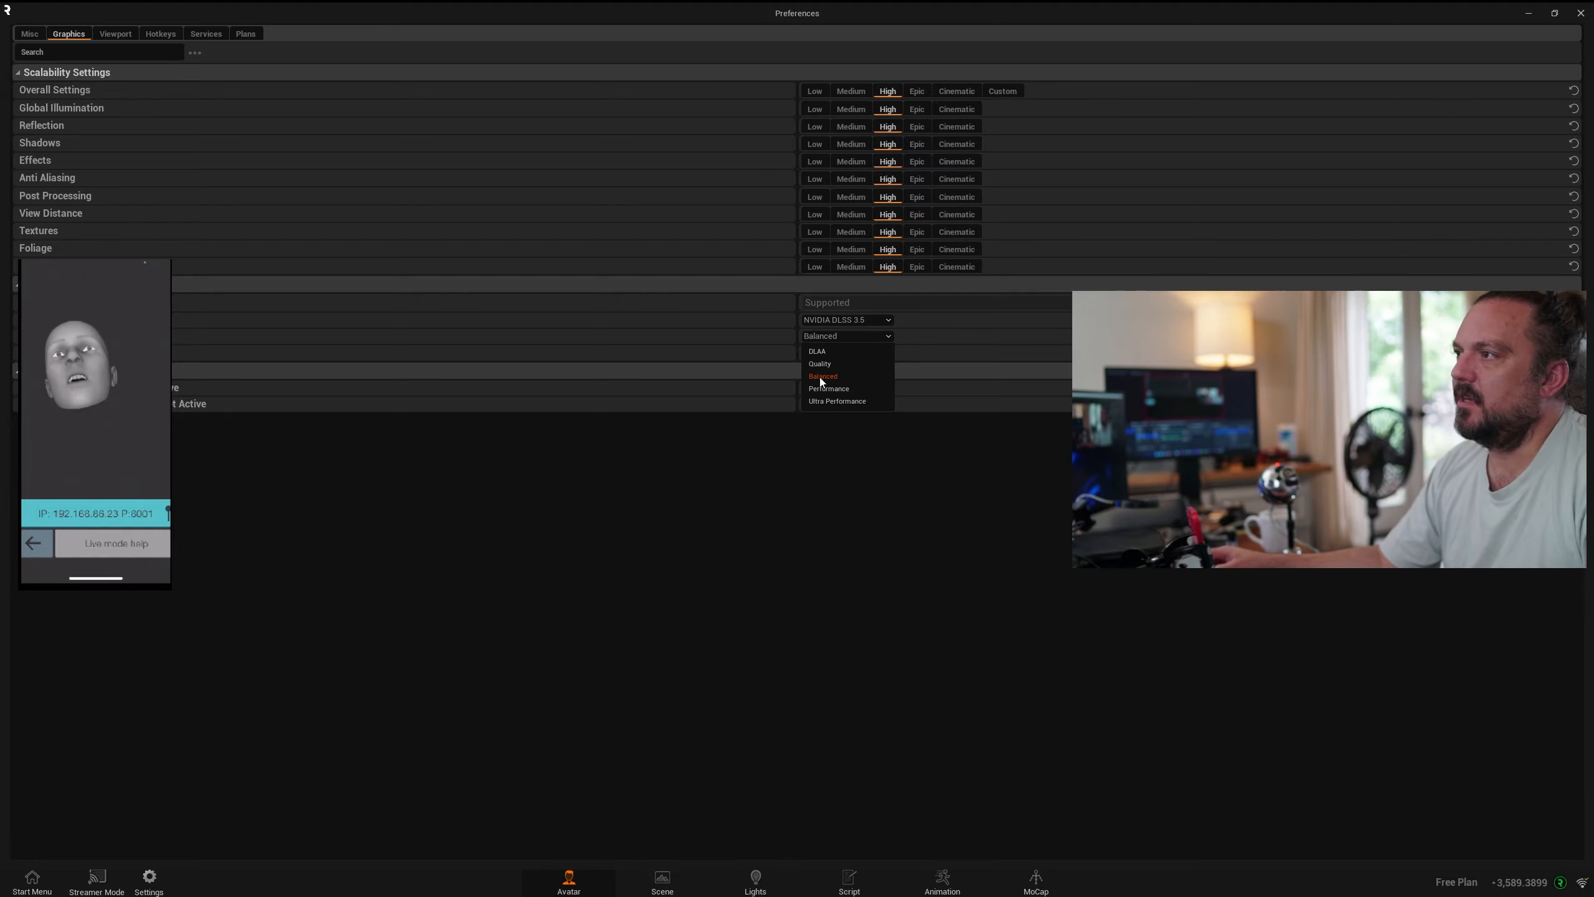
left_click(933, 438)
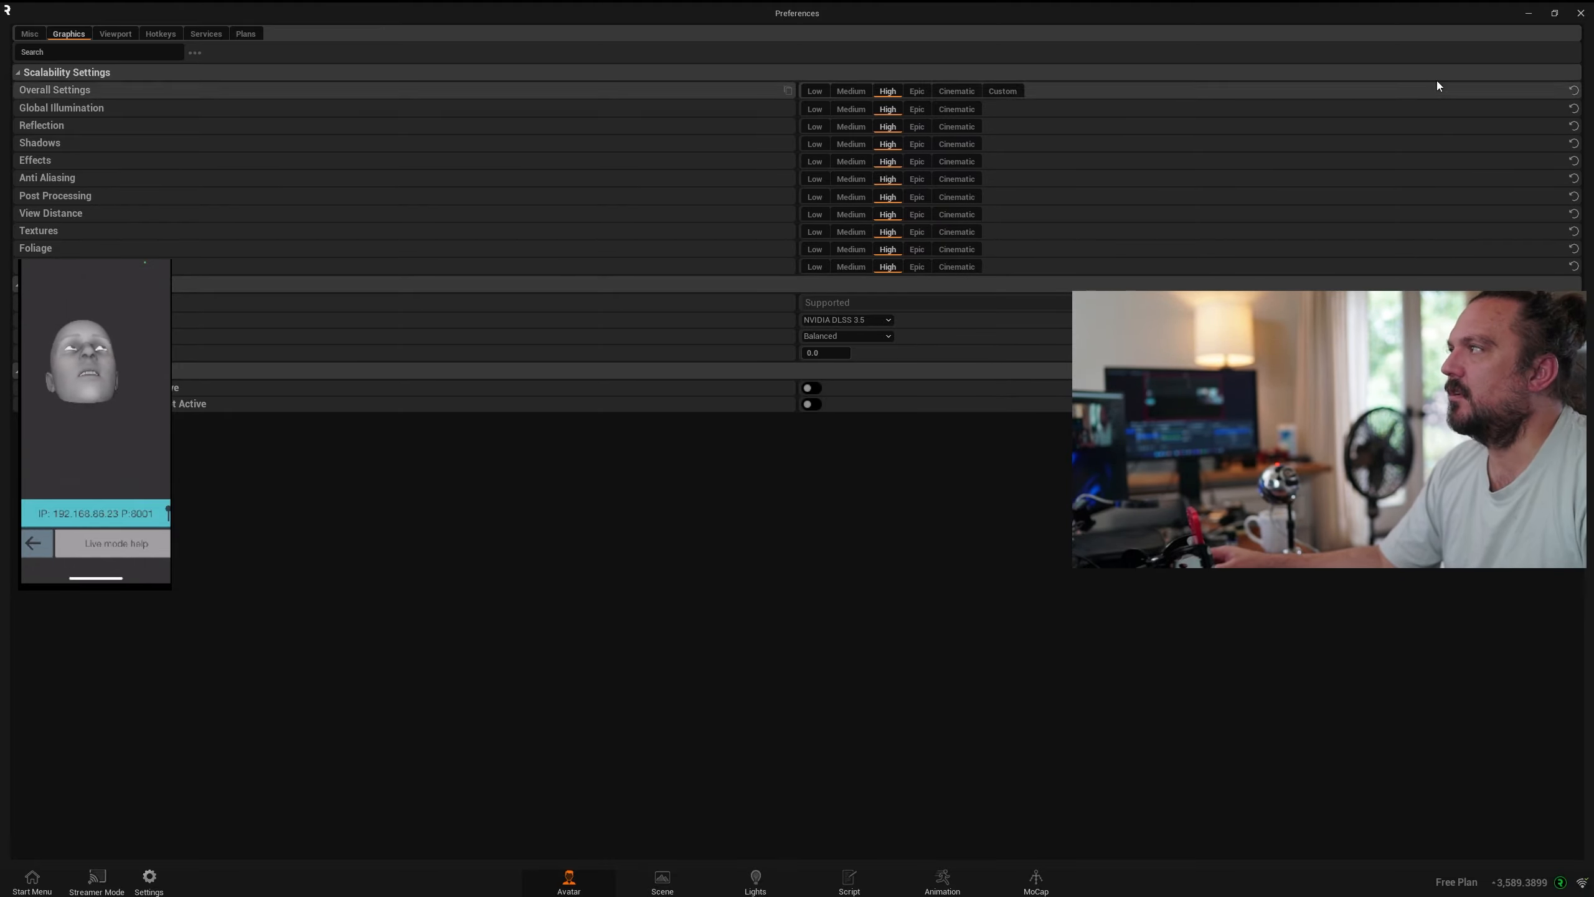
left_click(1581, 13)
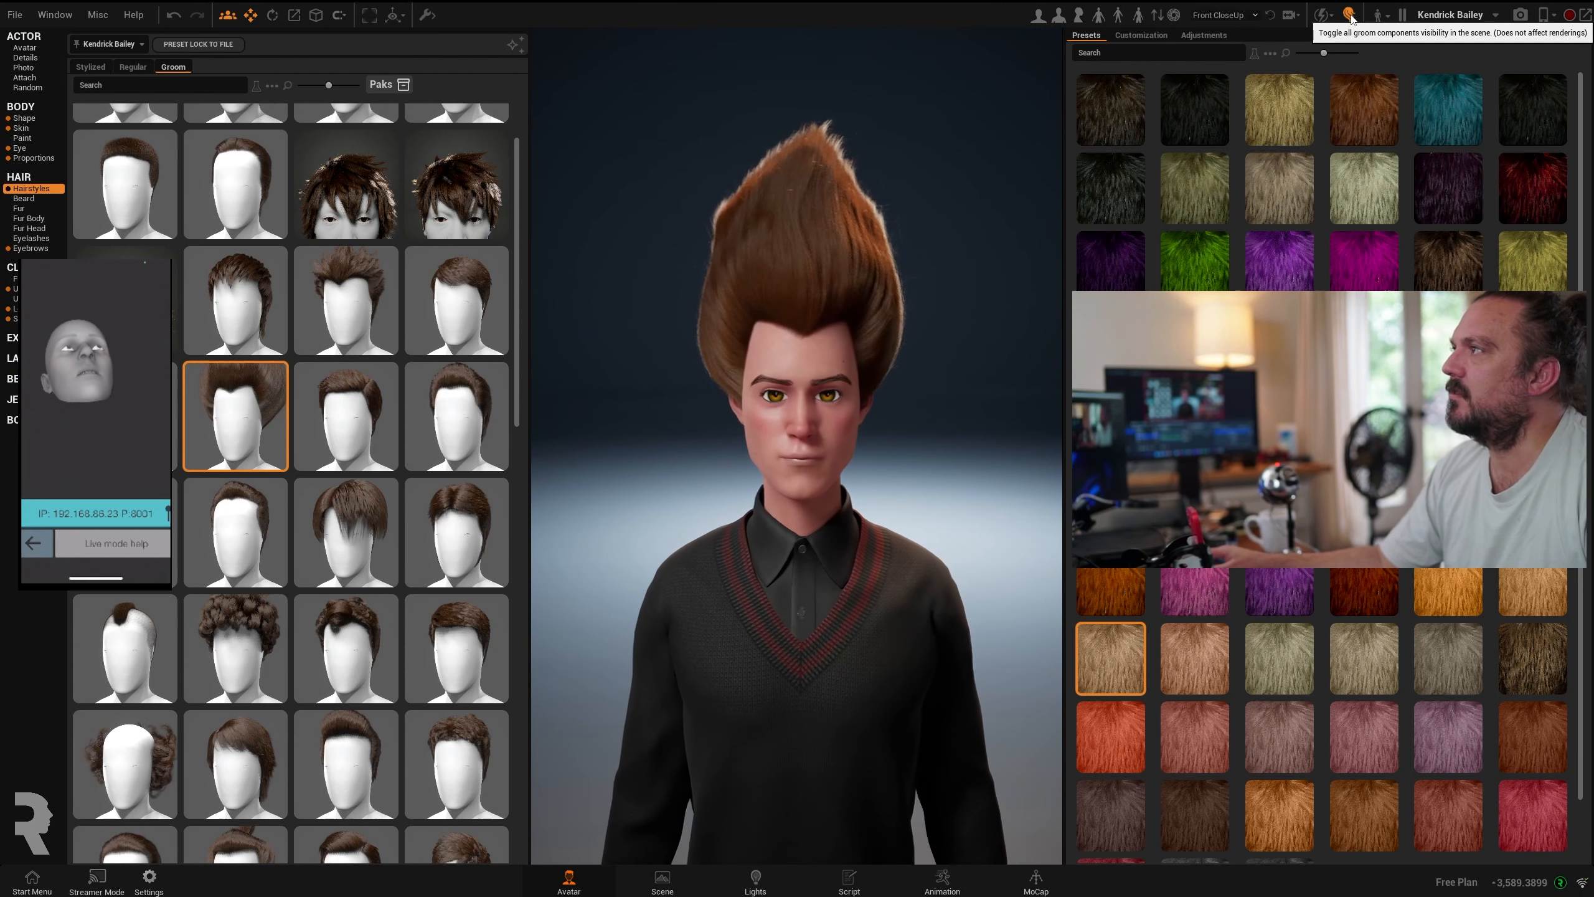
- Hide all groom components in the scene to inspect the bald head up close, and show them again
left_click(1348, 14)
left_click_drag(714, 649, 644, 638)
scroll(755, 529, "up", 3)
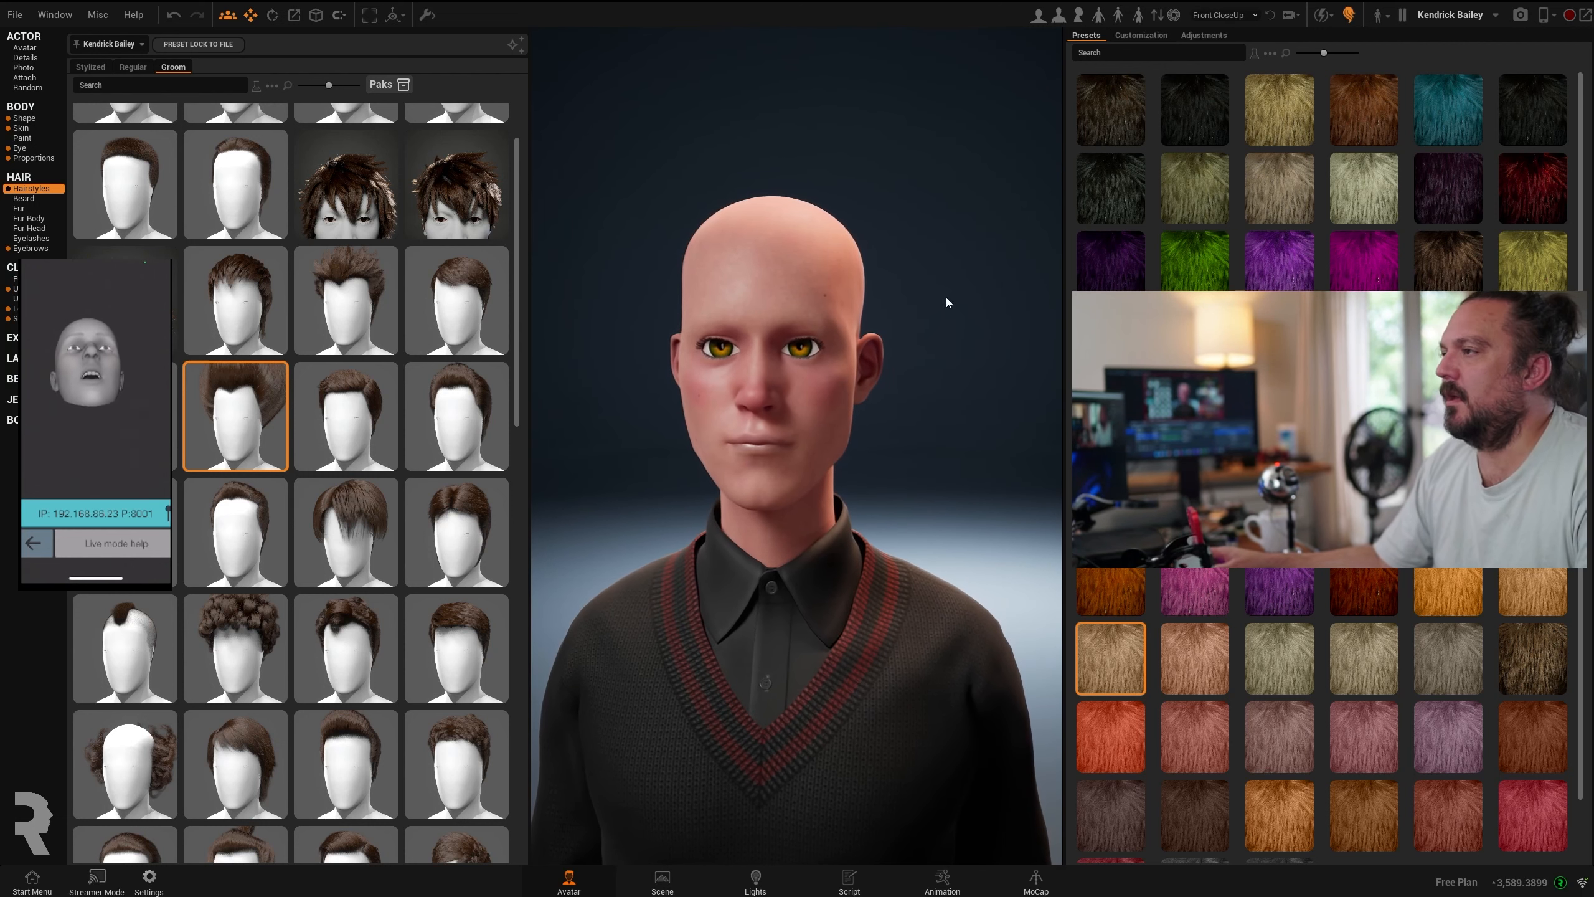
left_click(1349, 15)
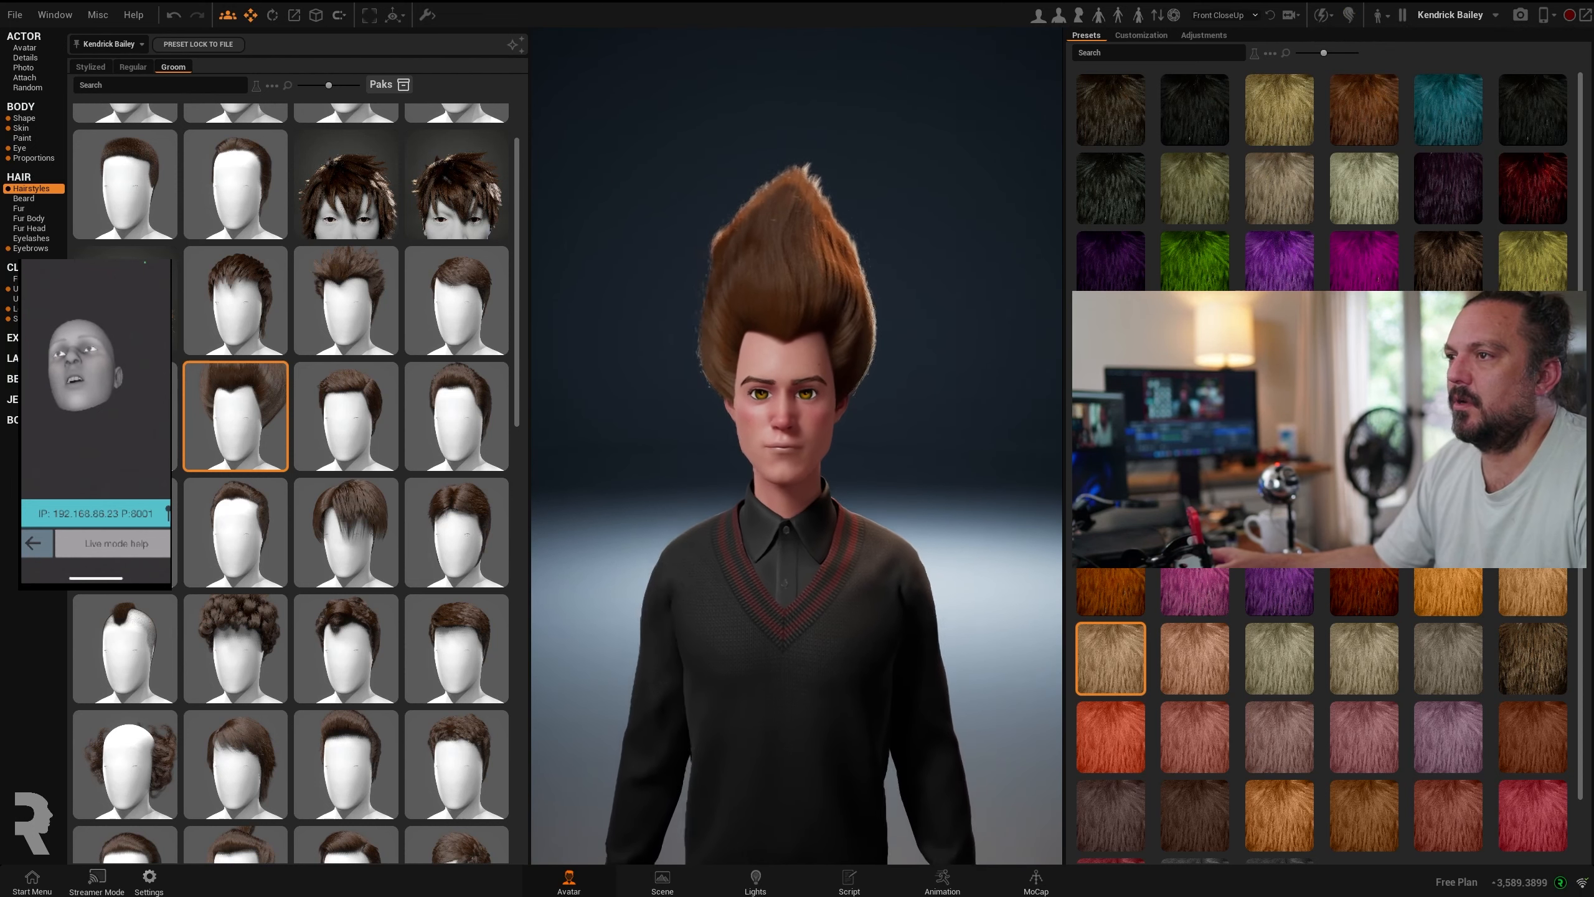
- Browse the stylized hairstyles and apply the short orange one with the side-swept fringe
left_click(136, 70)
left_click(90, 67)
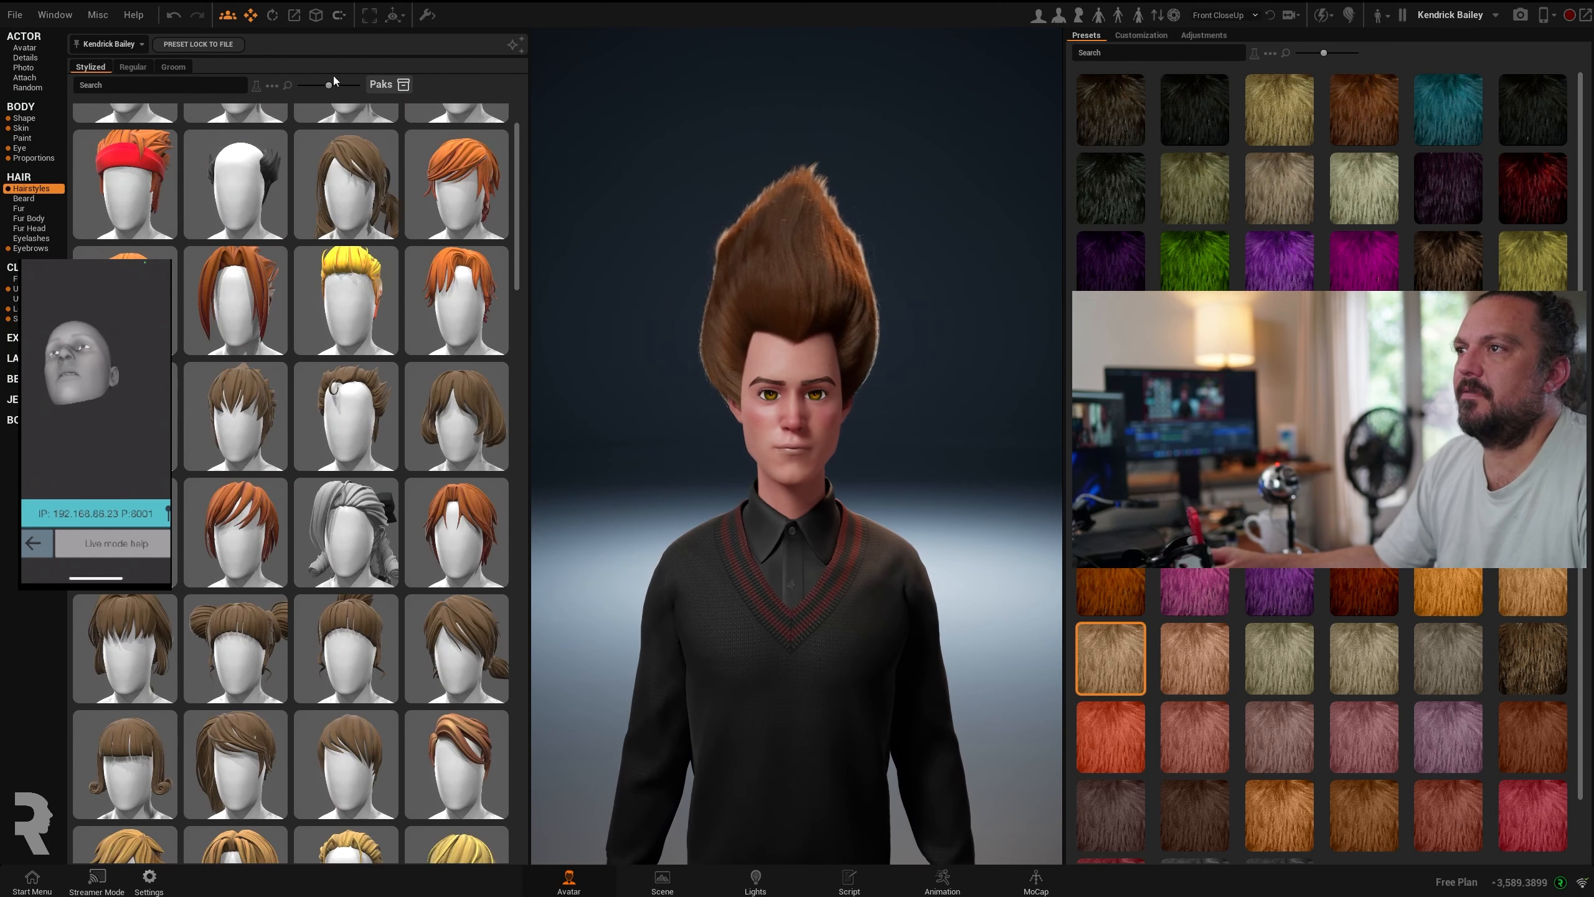
scroll(166, 212, "up", 2)
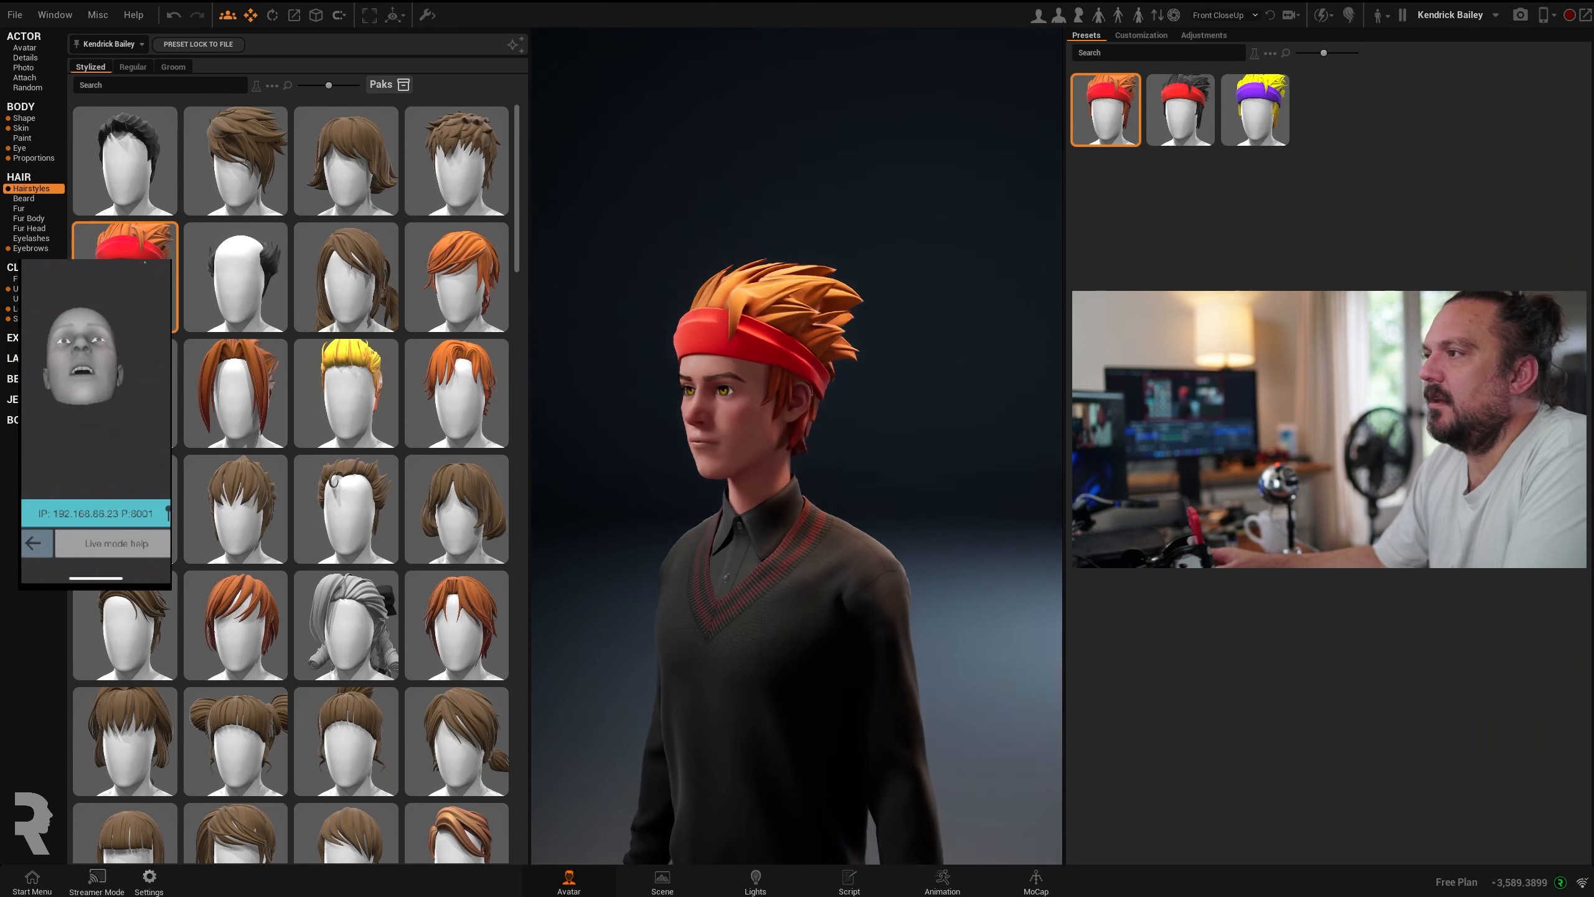
left_click(235, 625)
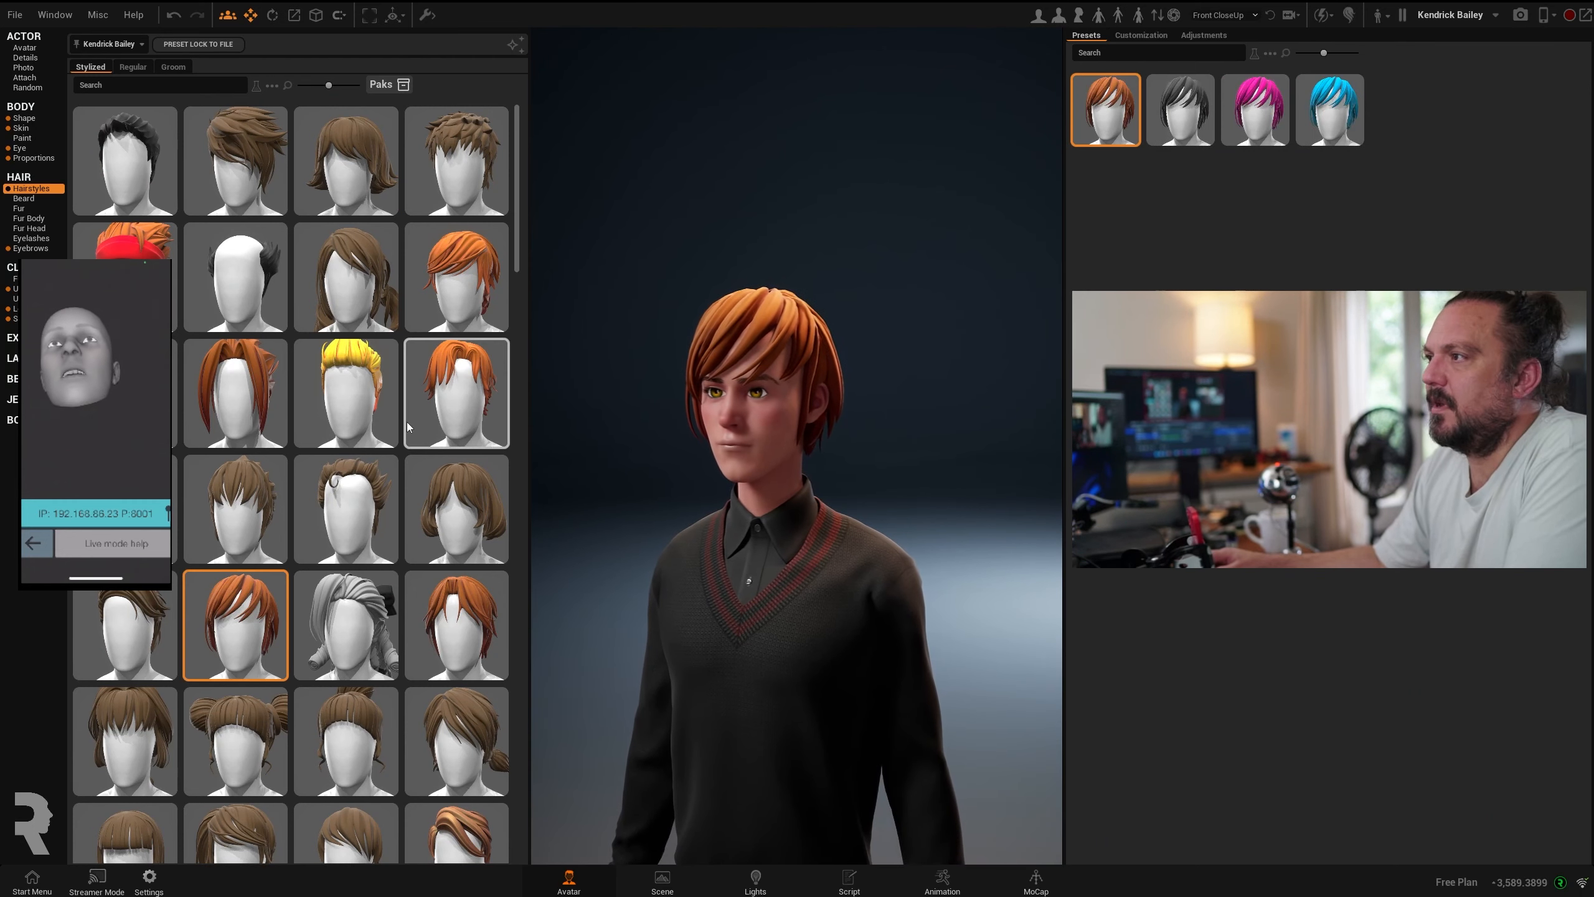
- Apply the long parted orange hairstyle and switch it to its black color preset
left_click(236, 392)
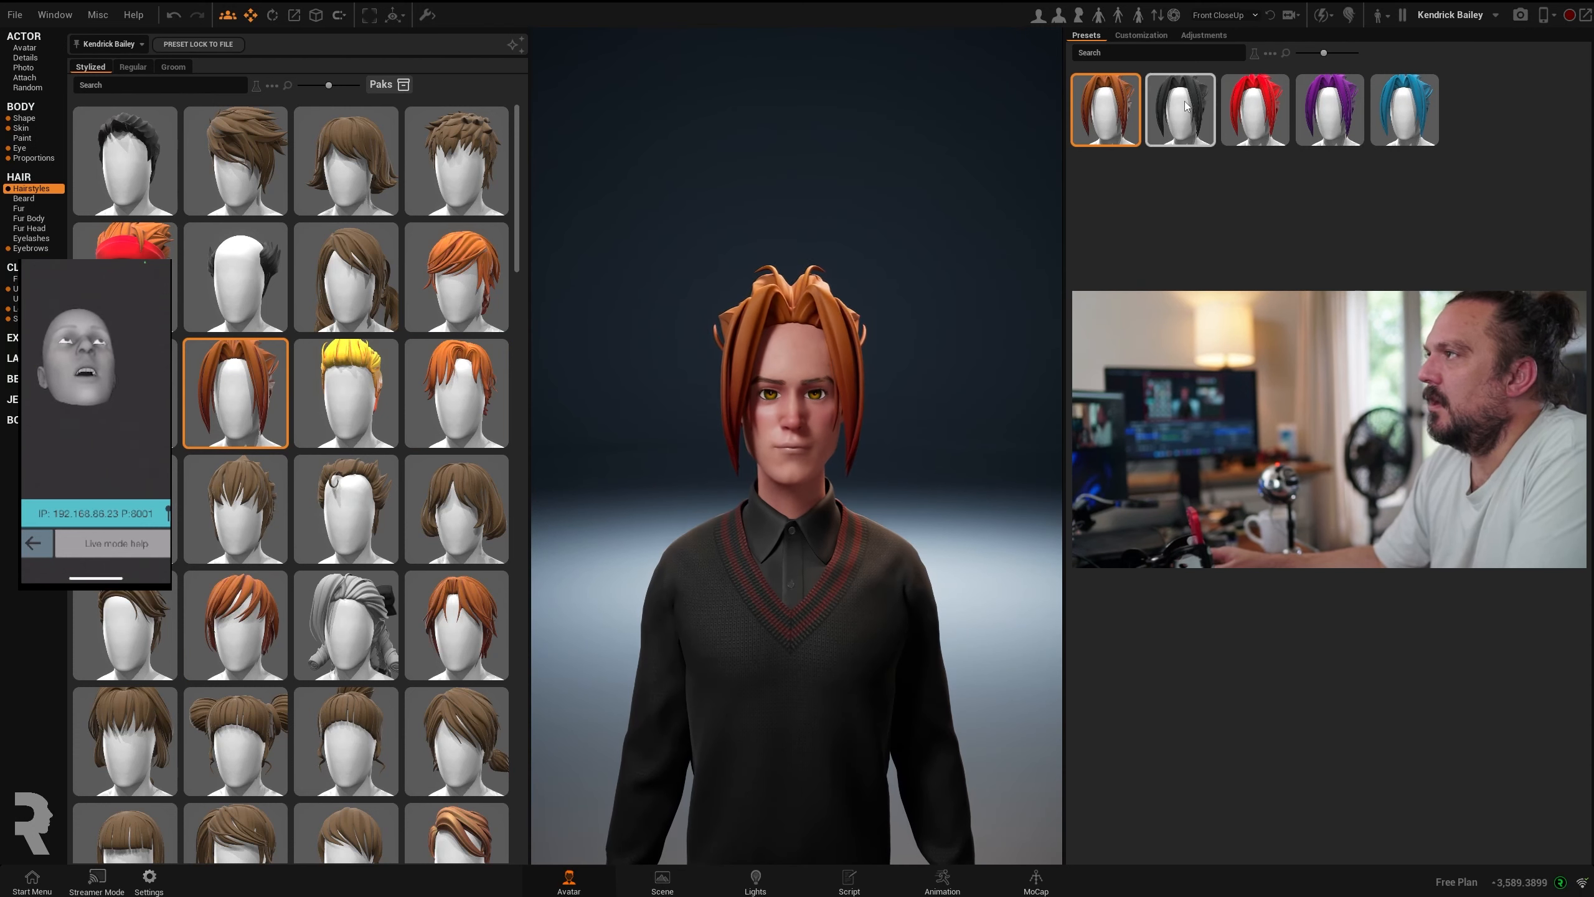
left_click(1185, 105)
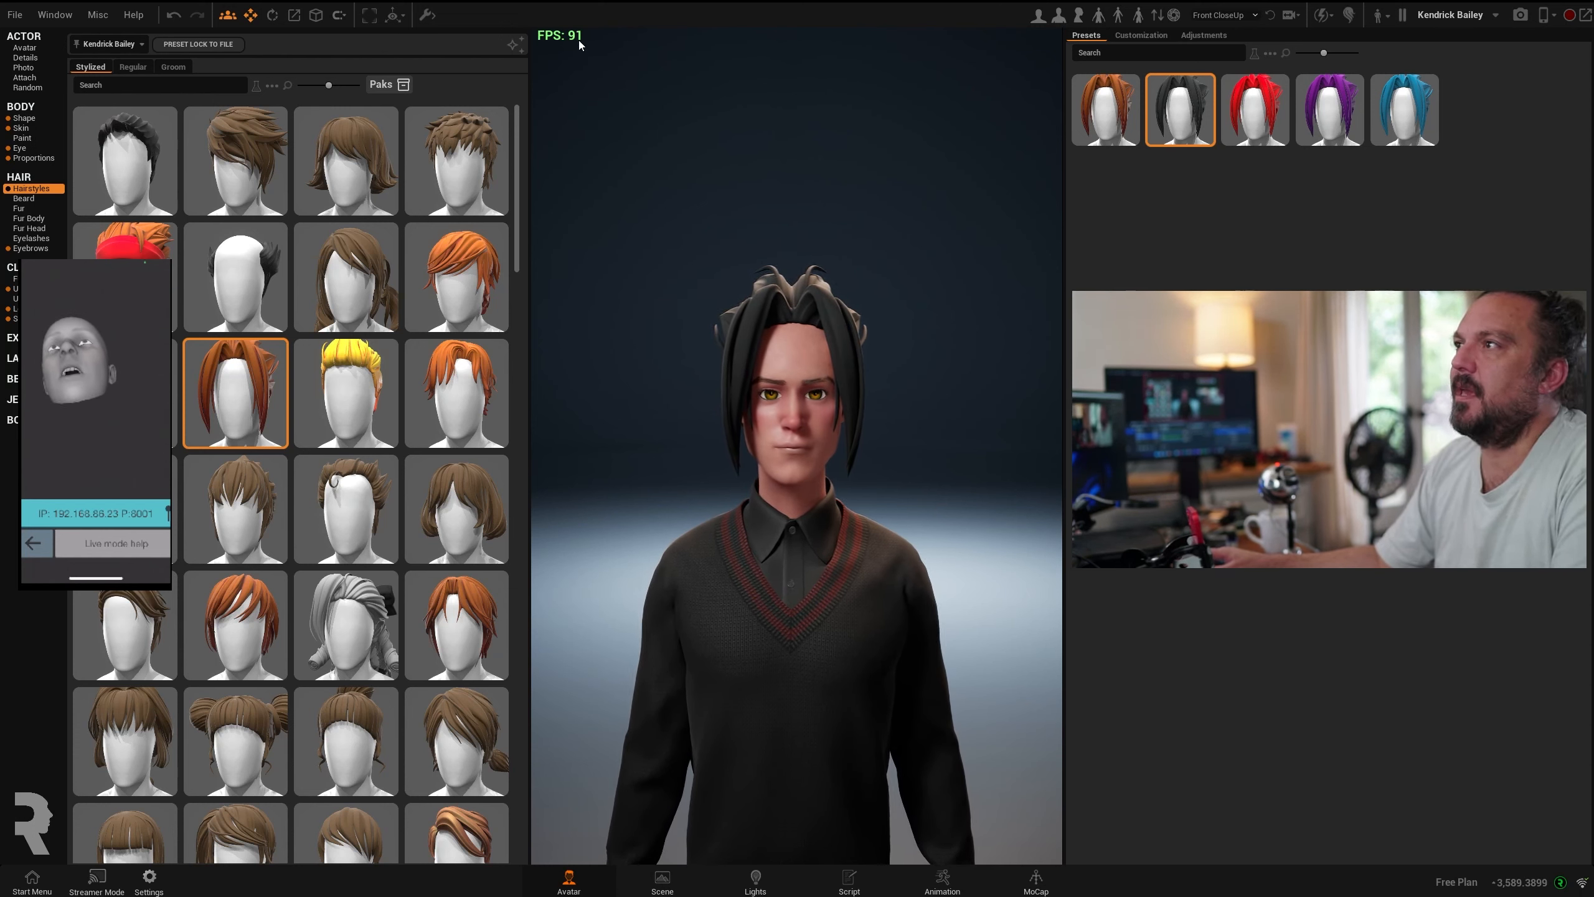
scroll(789, 459, "up", 3)
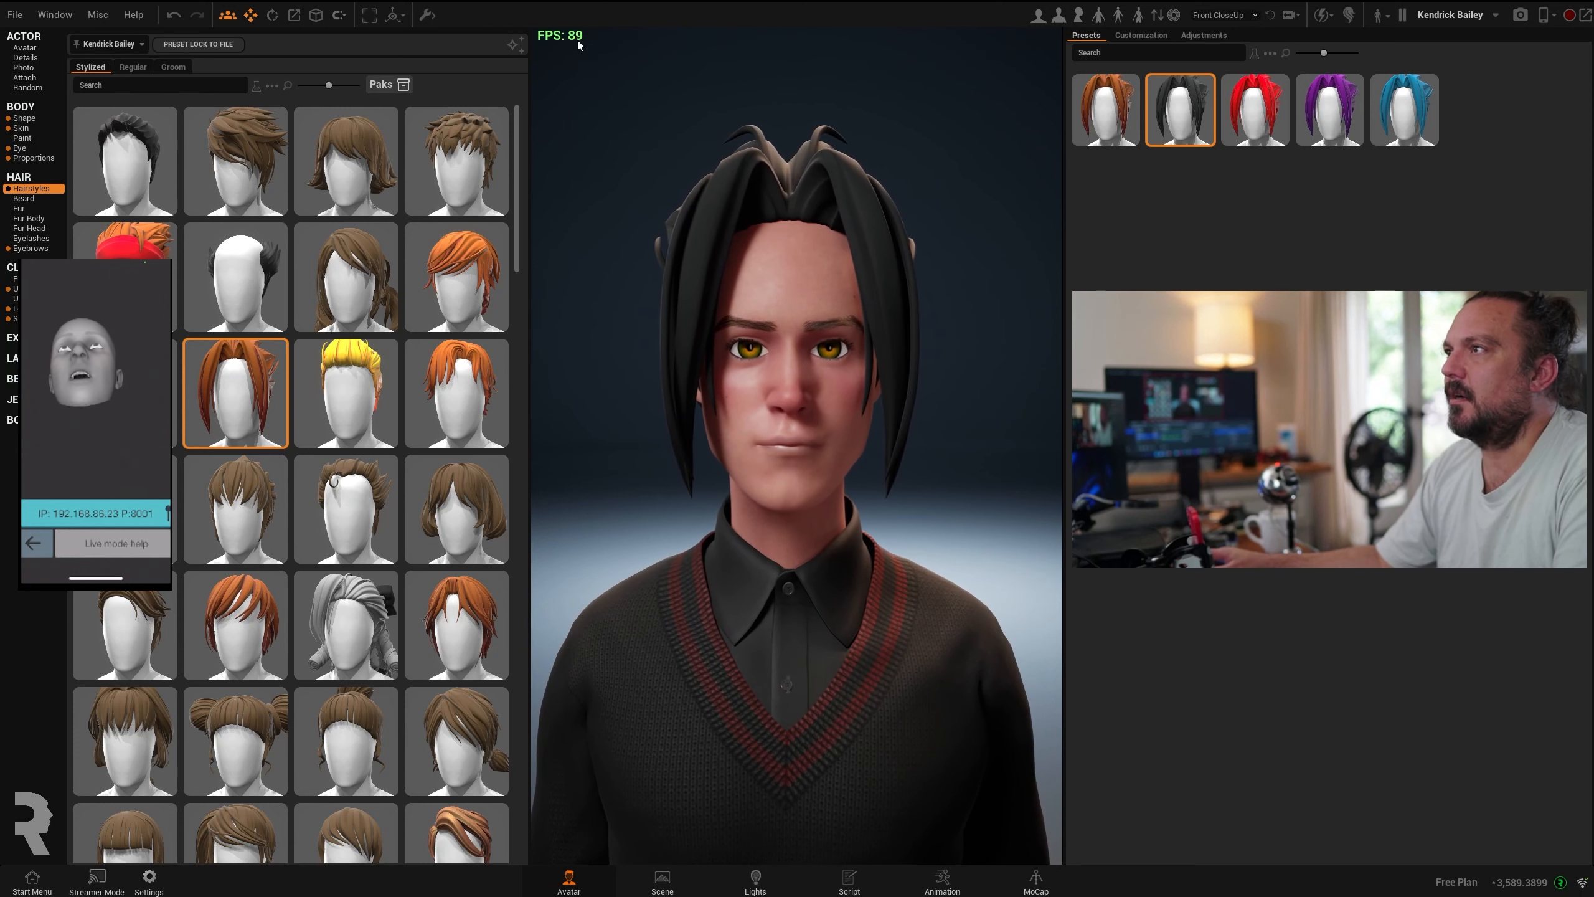
scroll(807, 455, "down", 4)
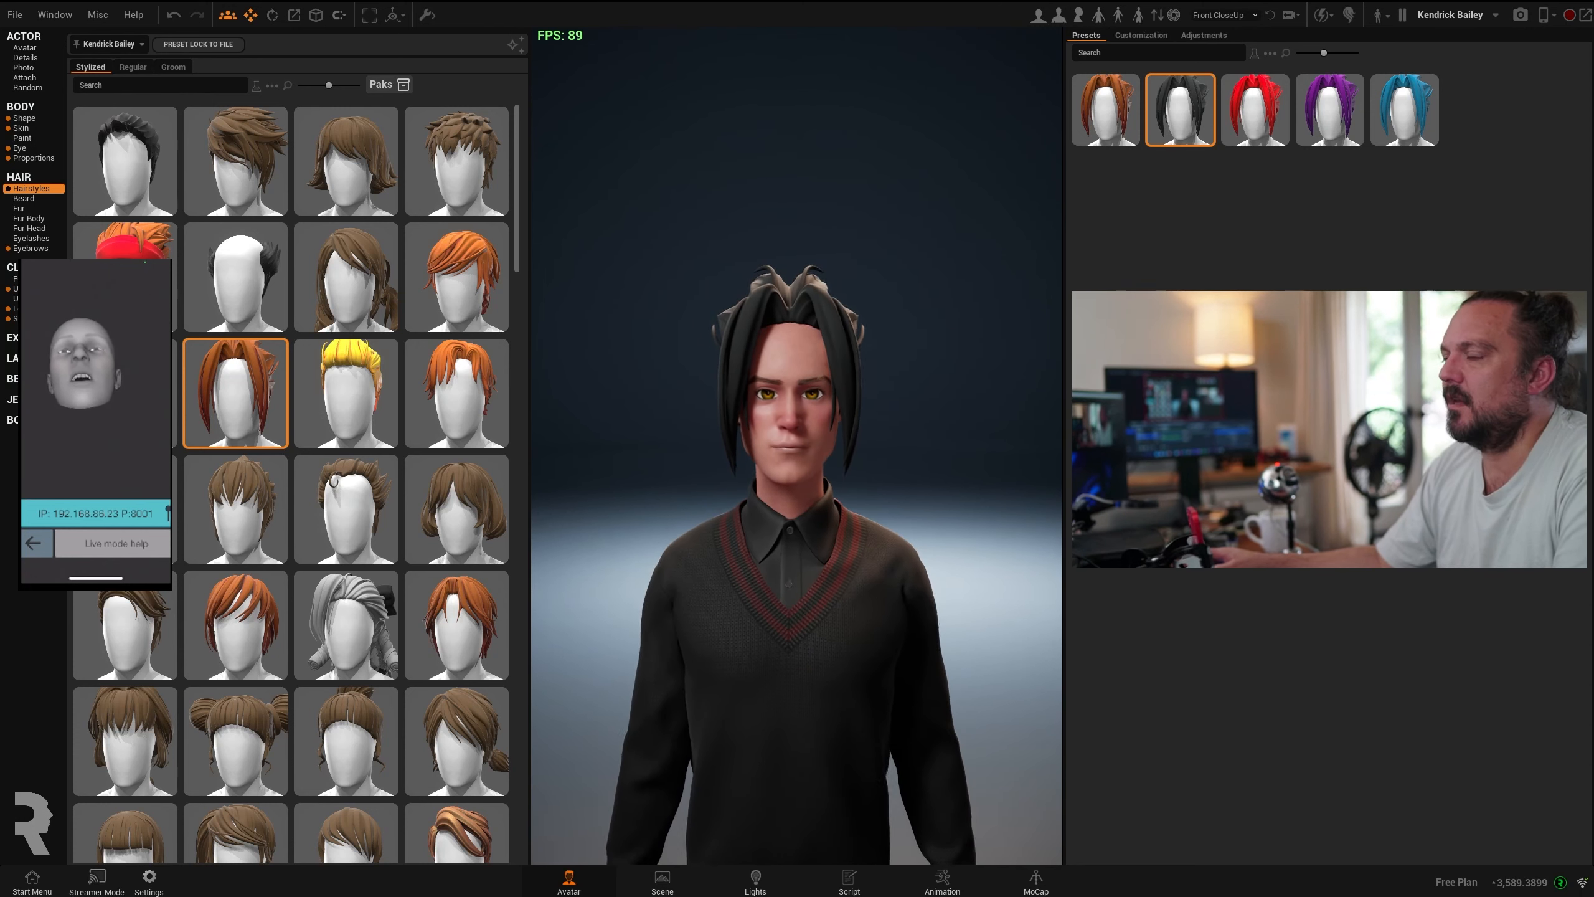
- Try the grey curled hairstyle and check its customization options, and replace it with the windswept brown hairstyle
left_click(346, 624)
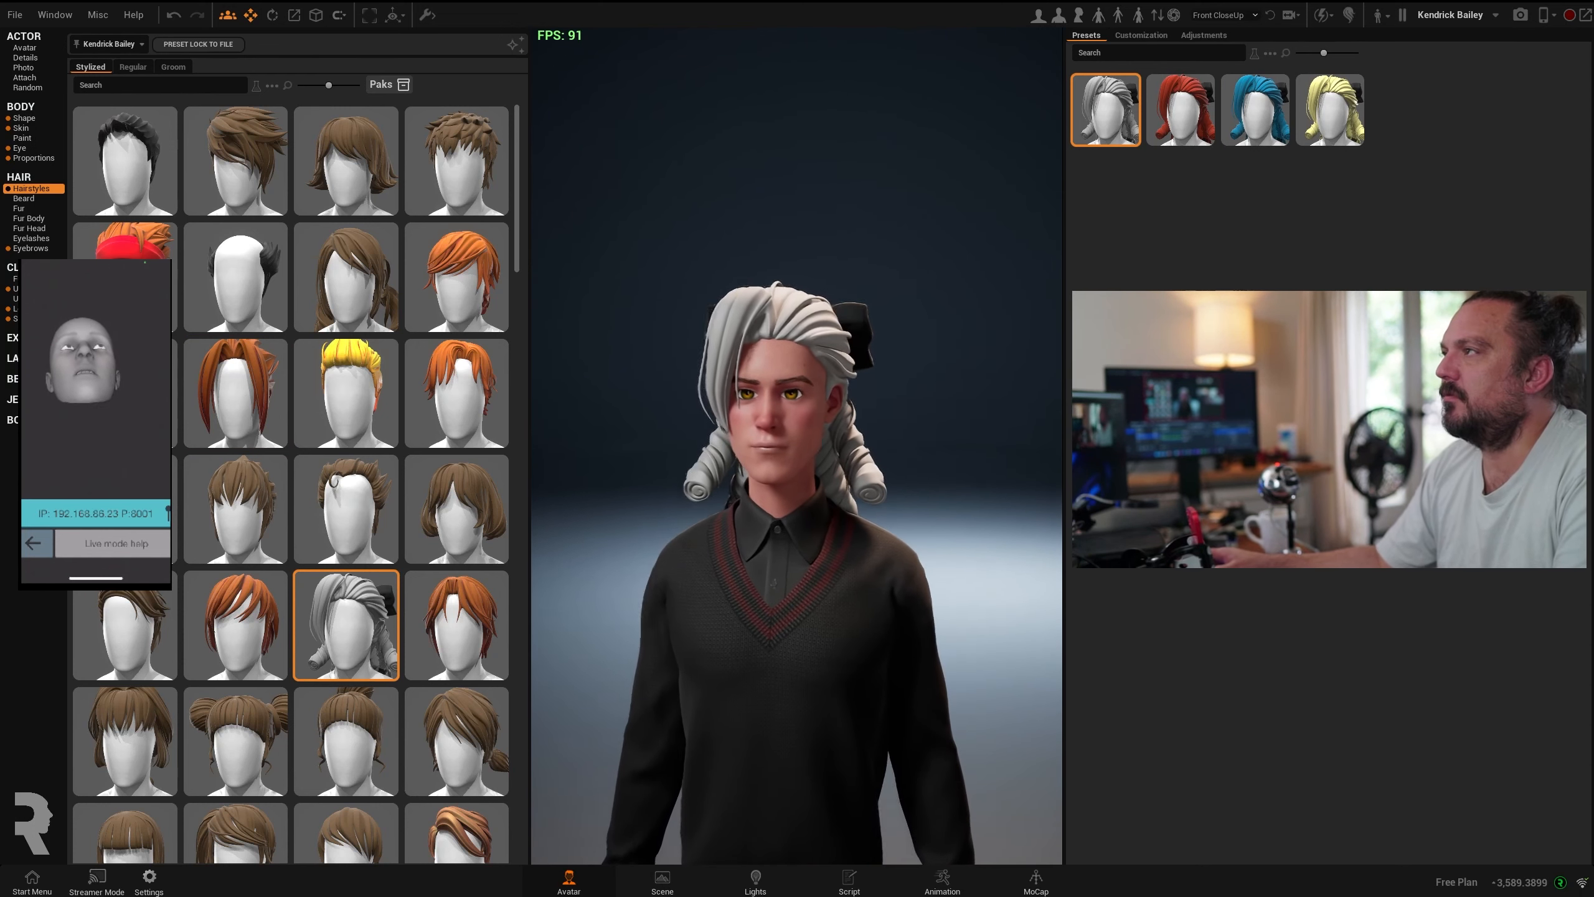
left_click(1140, 36)
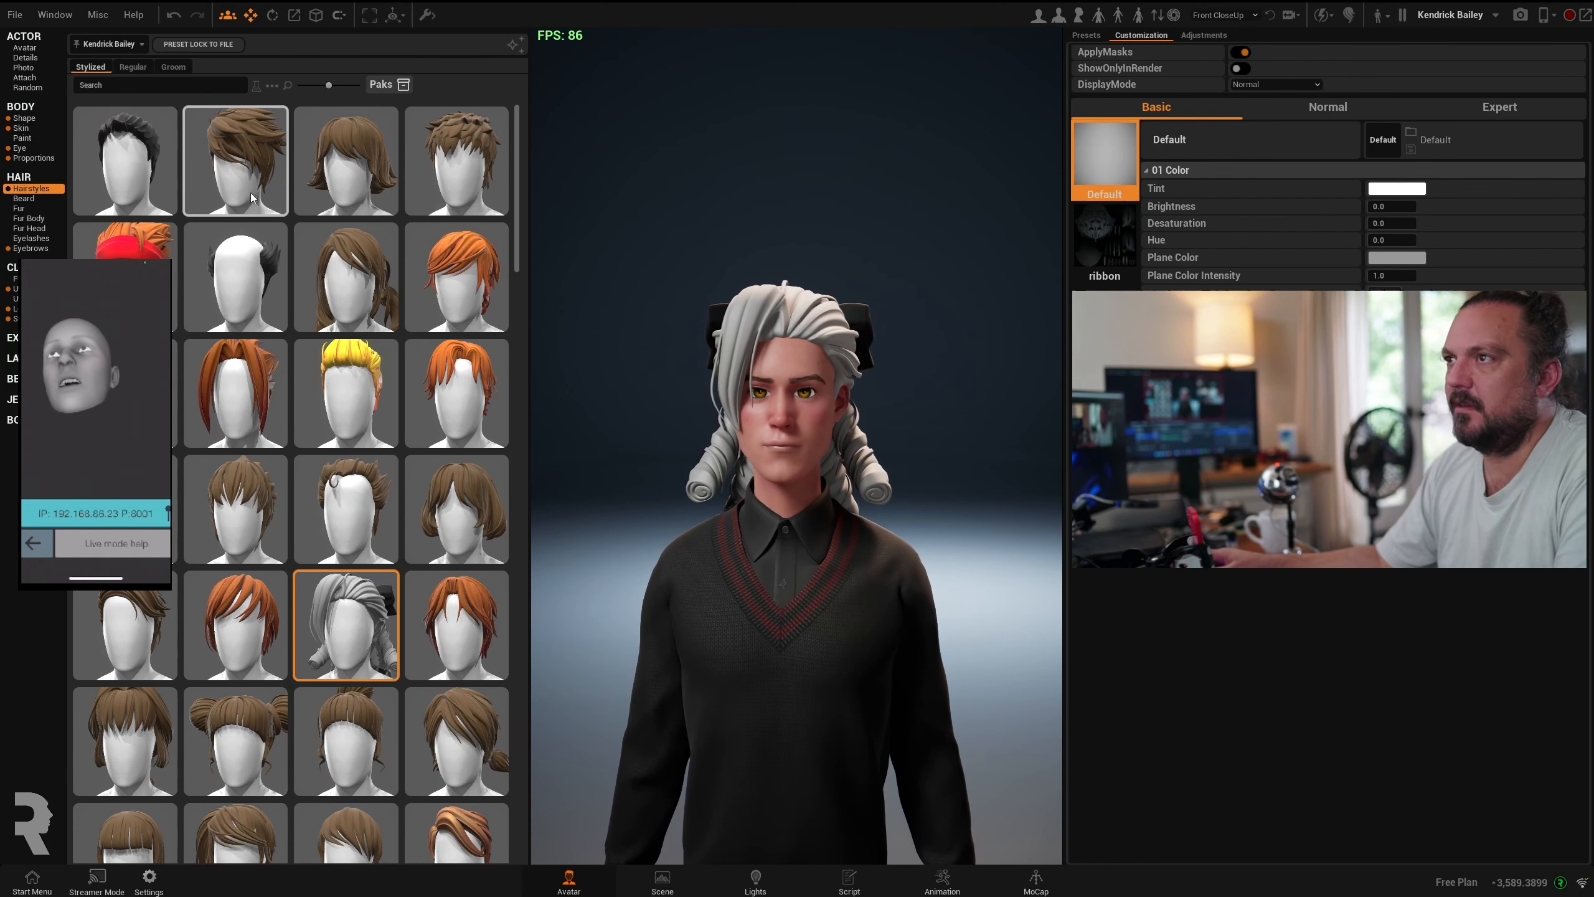
left_click(236, 161)
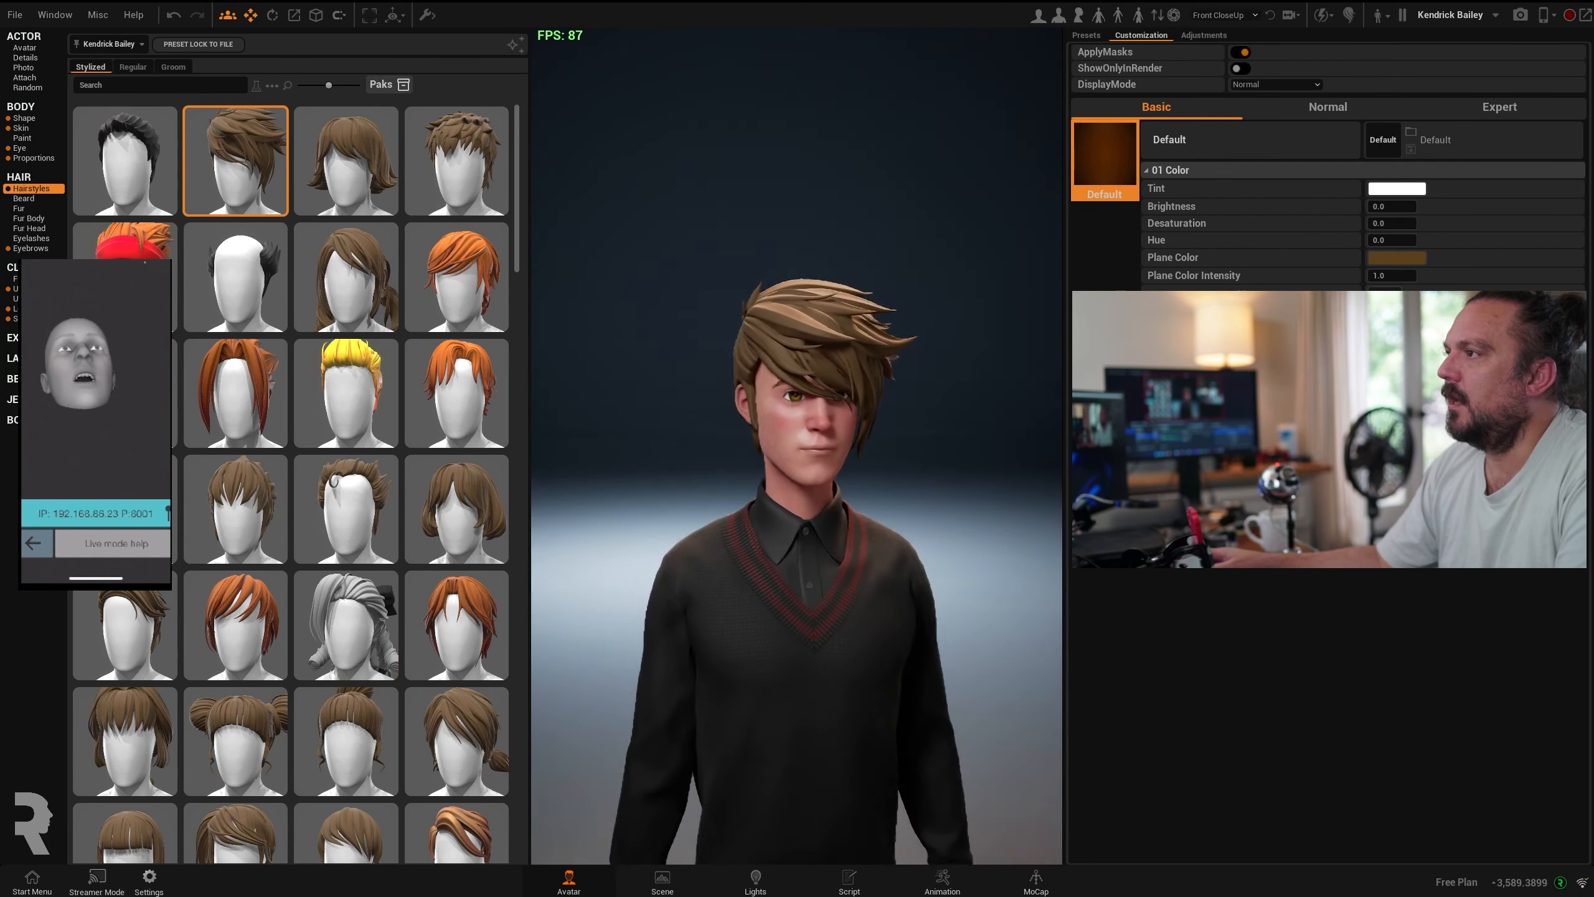
- Try the brown hairstyle's Neck, Expand All and Move Forwards/Backwards adjustments and reset each one
left_click(1212, 35)
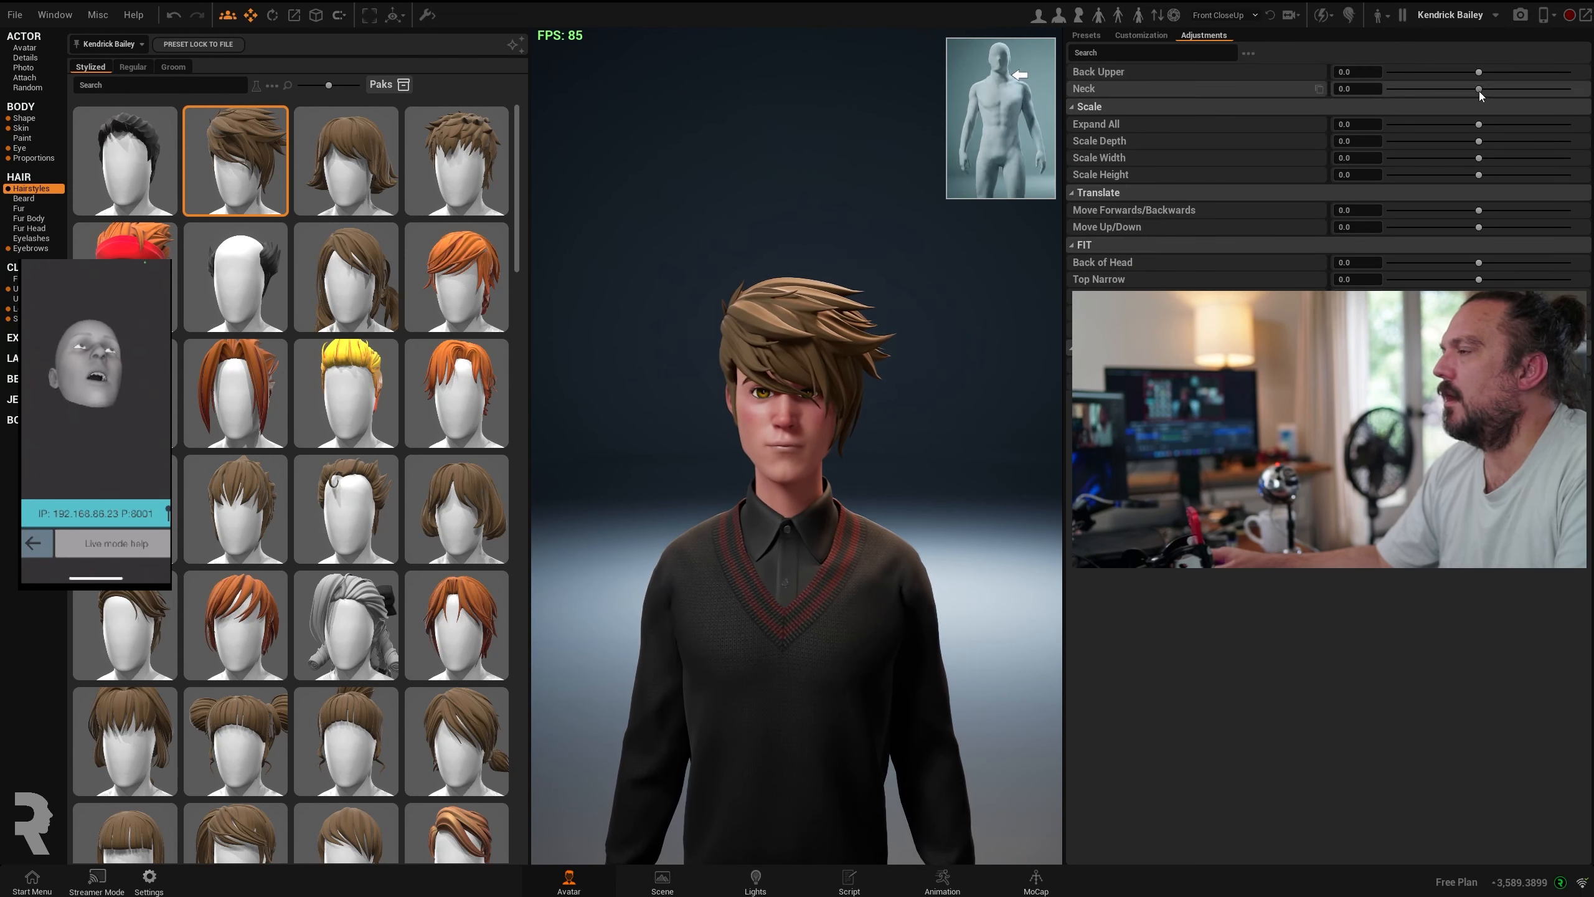
left_click_drag(1479, 89, 1551, 89)
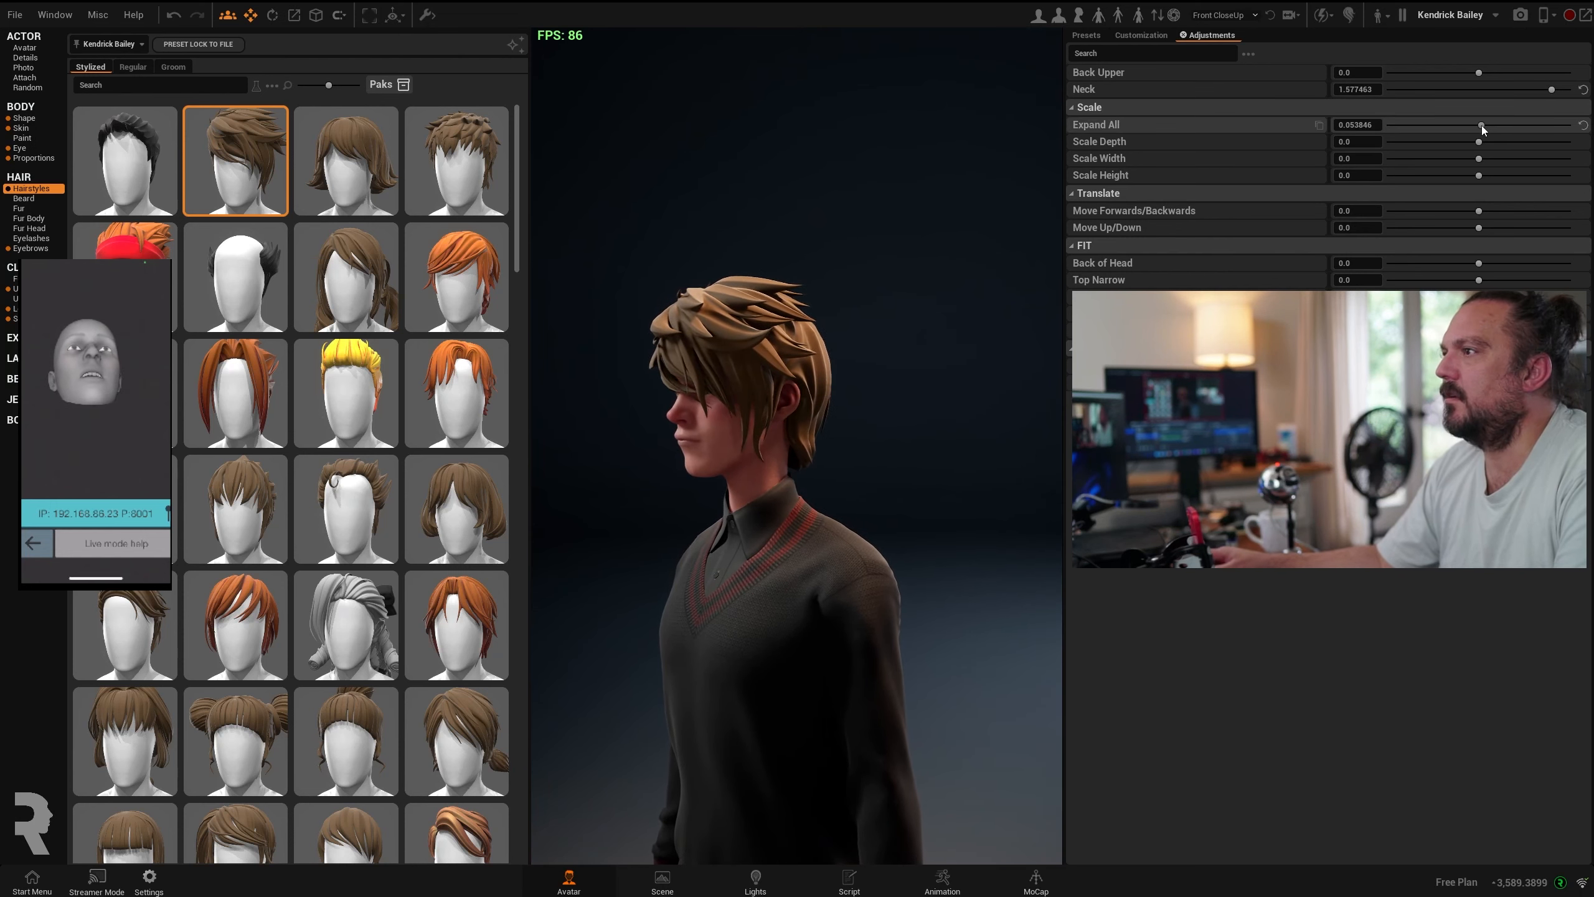
mouse_move(1483, 128)
left_mouse_down()
mouse_move(1524, 126)
mouse_move(1466, 128)
left_mouse_up()
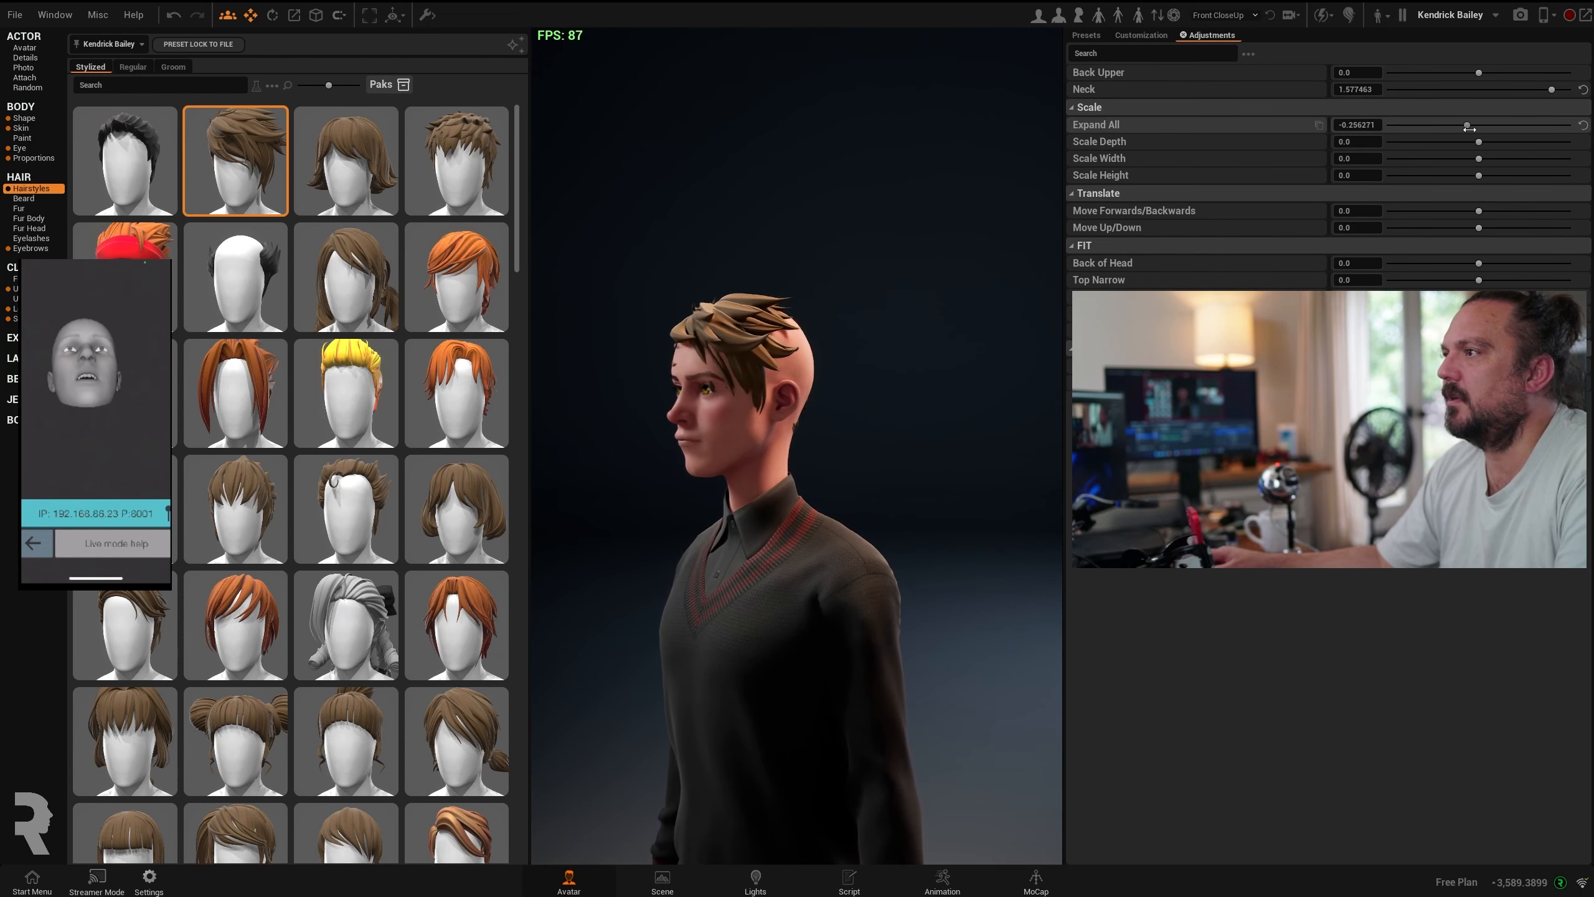
left_click(1583, 125)
left_click(1582, 89)
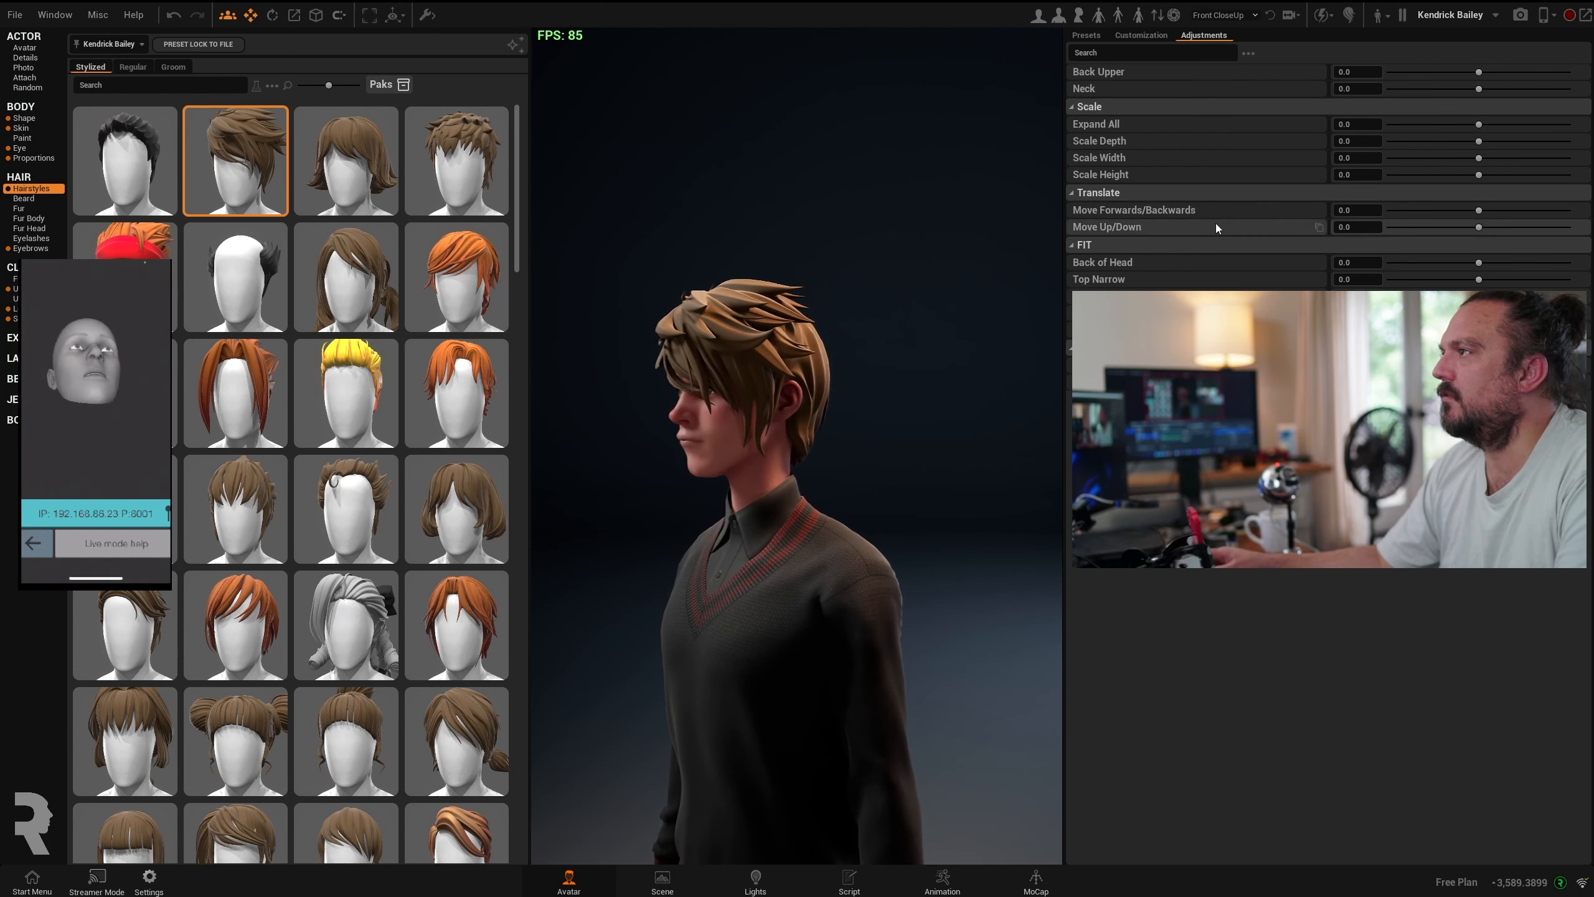
mouse_move(1480, 211)
left_mouse_down()
mouse_move(1443, 211)
mouse_move(1518, 212)
mouse_move(1498, 211)
left_mouse_up()
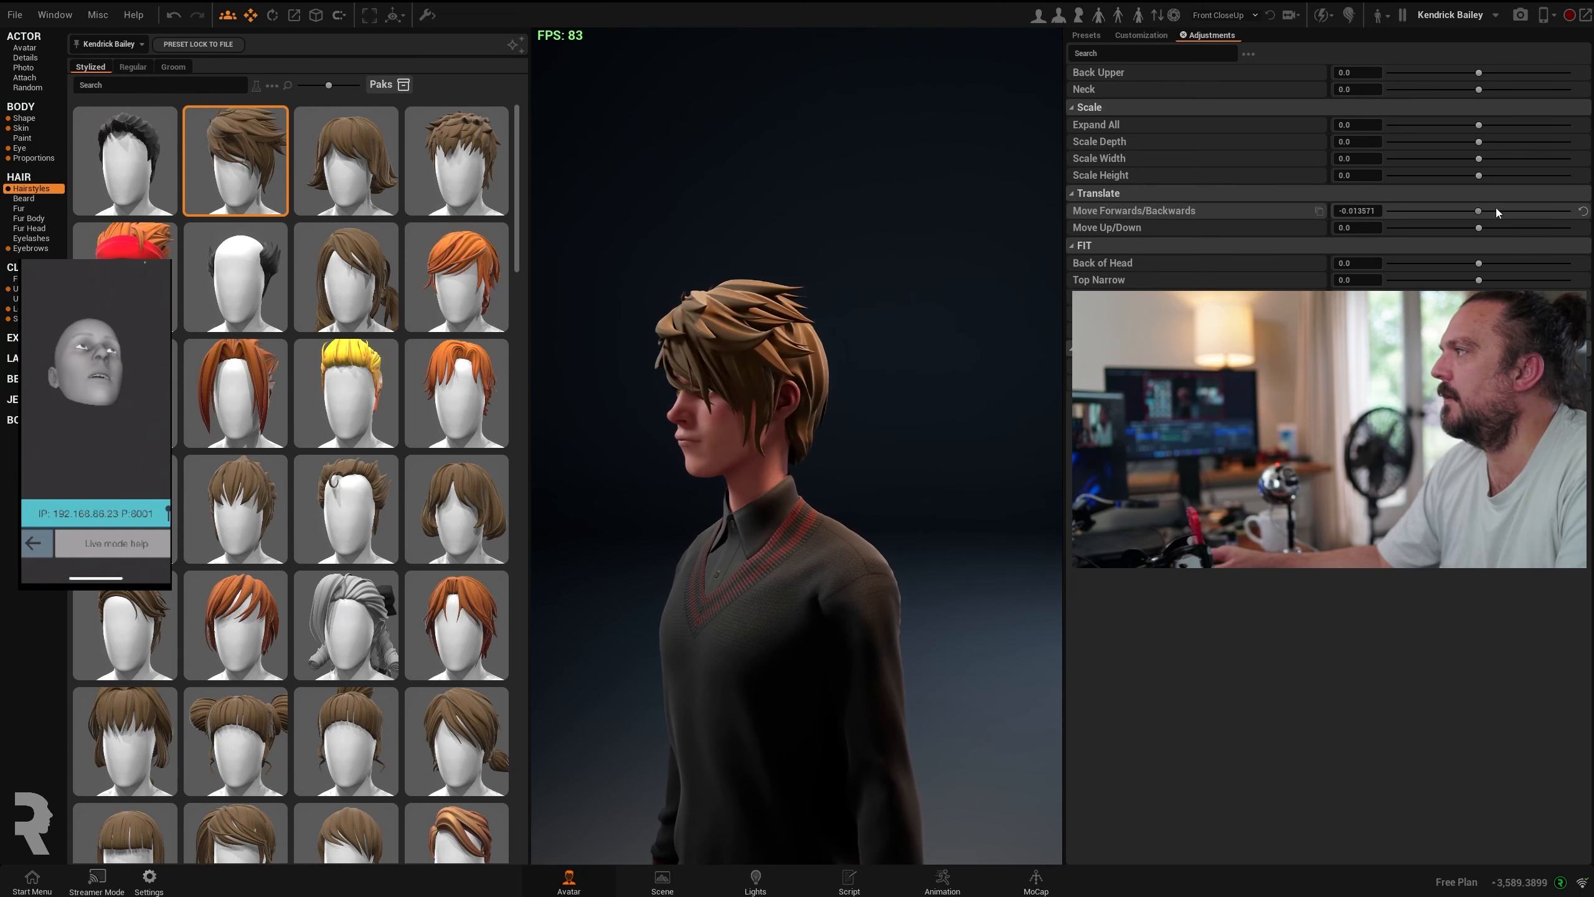
left_click(1583, 211)
left_click_drag(928, 361, 1036, 364)
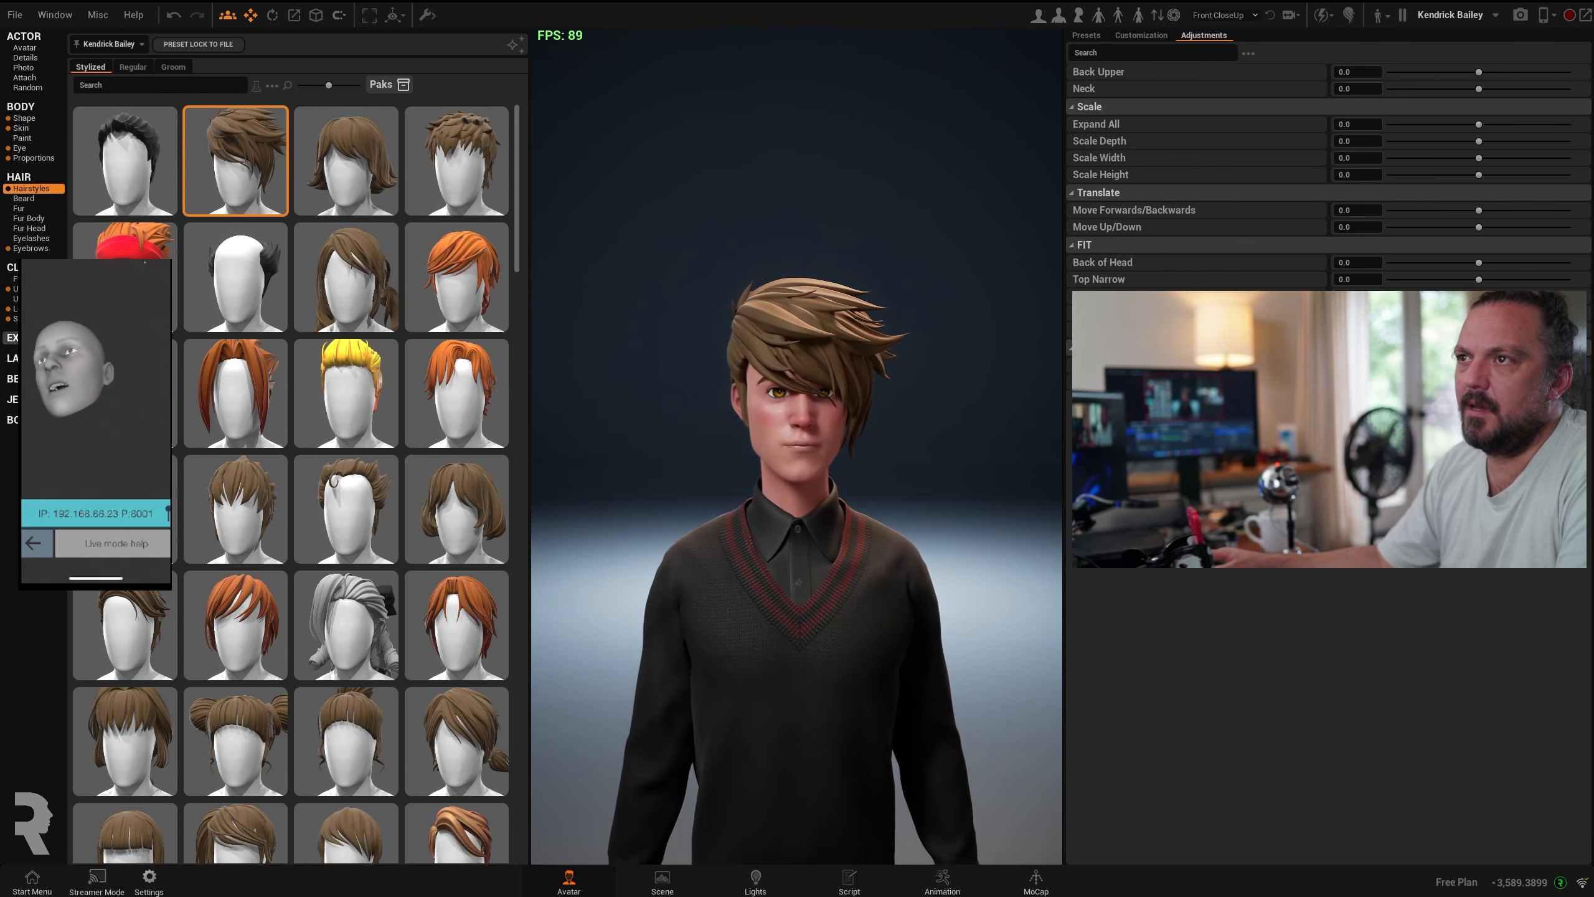
- Put the beige bucket hat on the avatar and set its Expand All scale to about 0.175
left_click(31, 349)
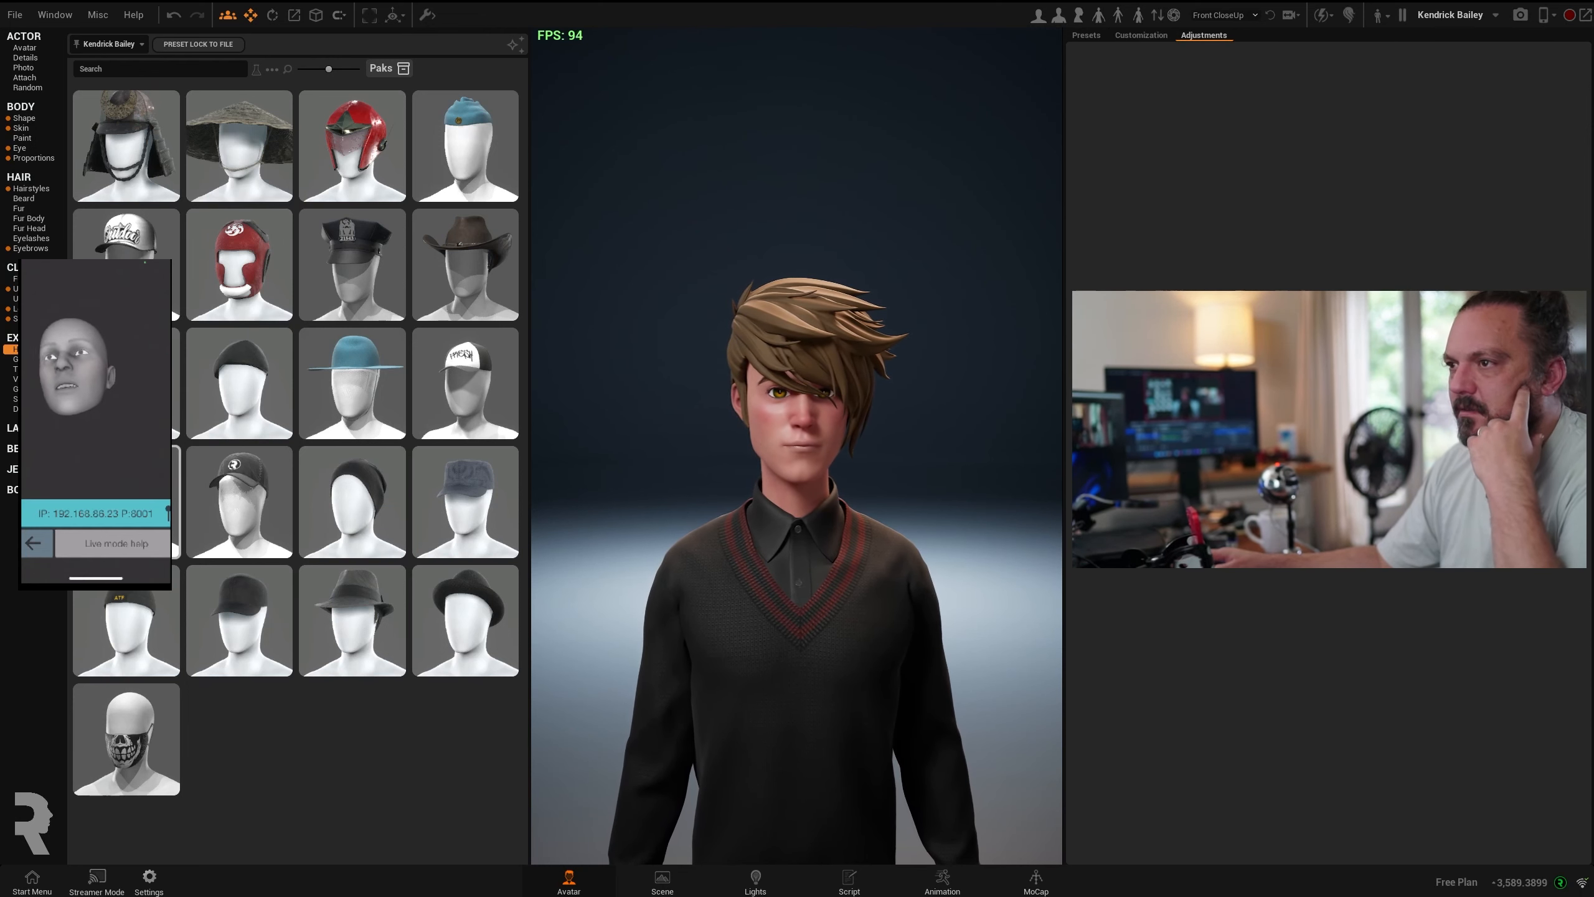
left_click(177, 496)
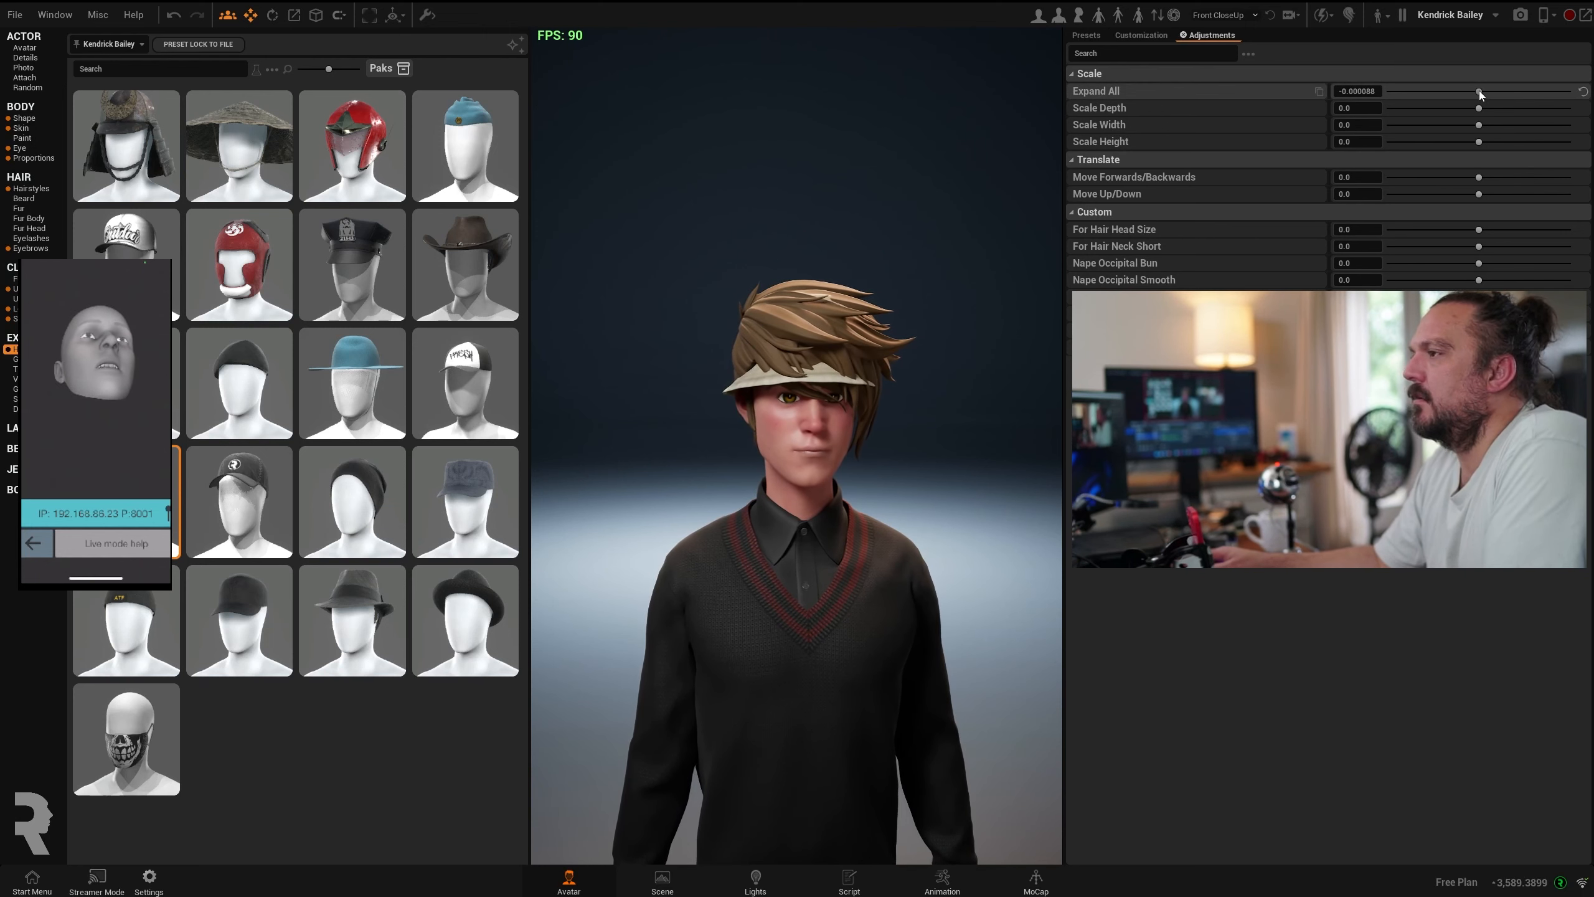
left_click_drag(1480, 93, 1487, 91)
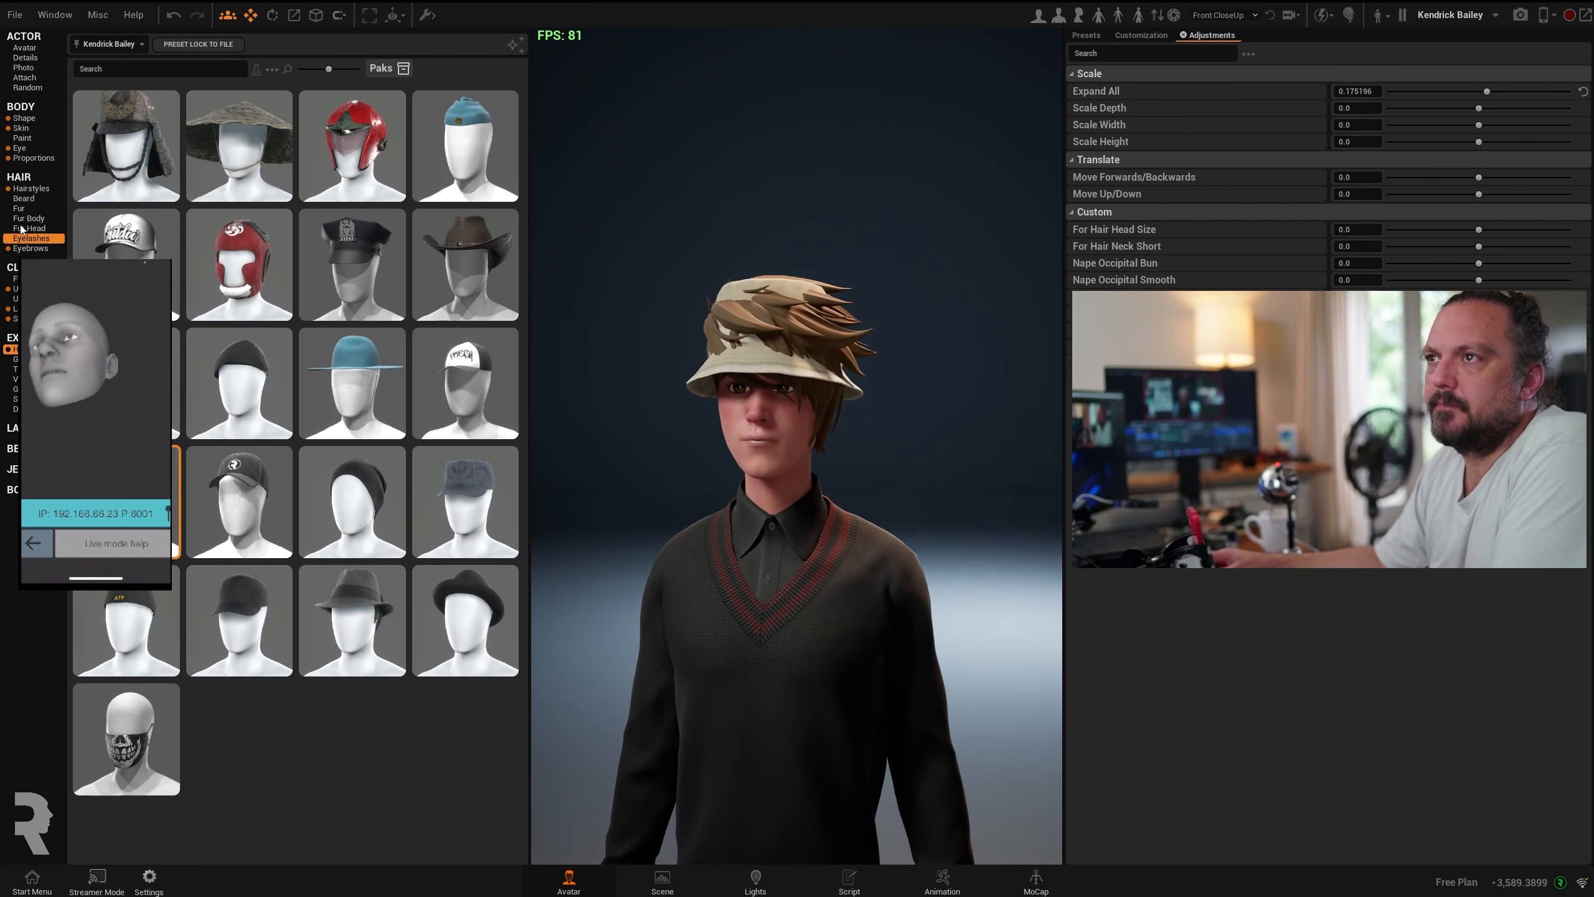
- Set the windswept brown hairstyle's Top Narrow fit to about 1.43 to tuck it under the hat
left_click(31, 189)
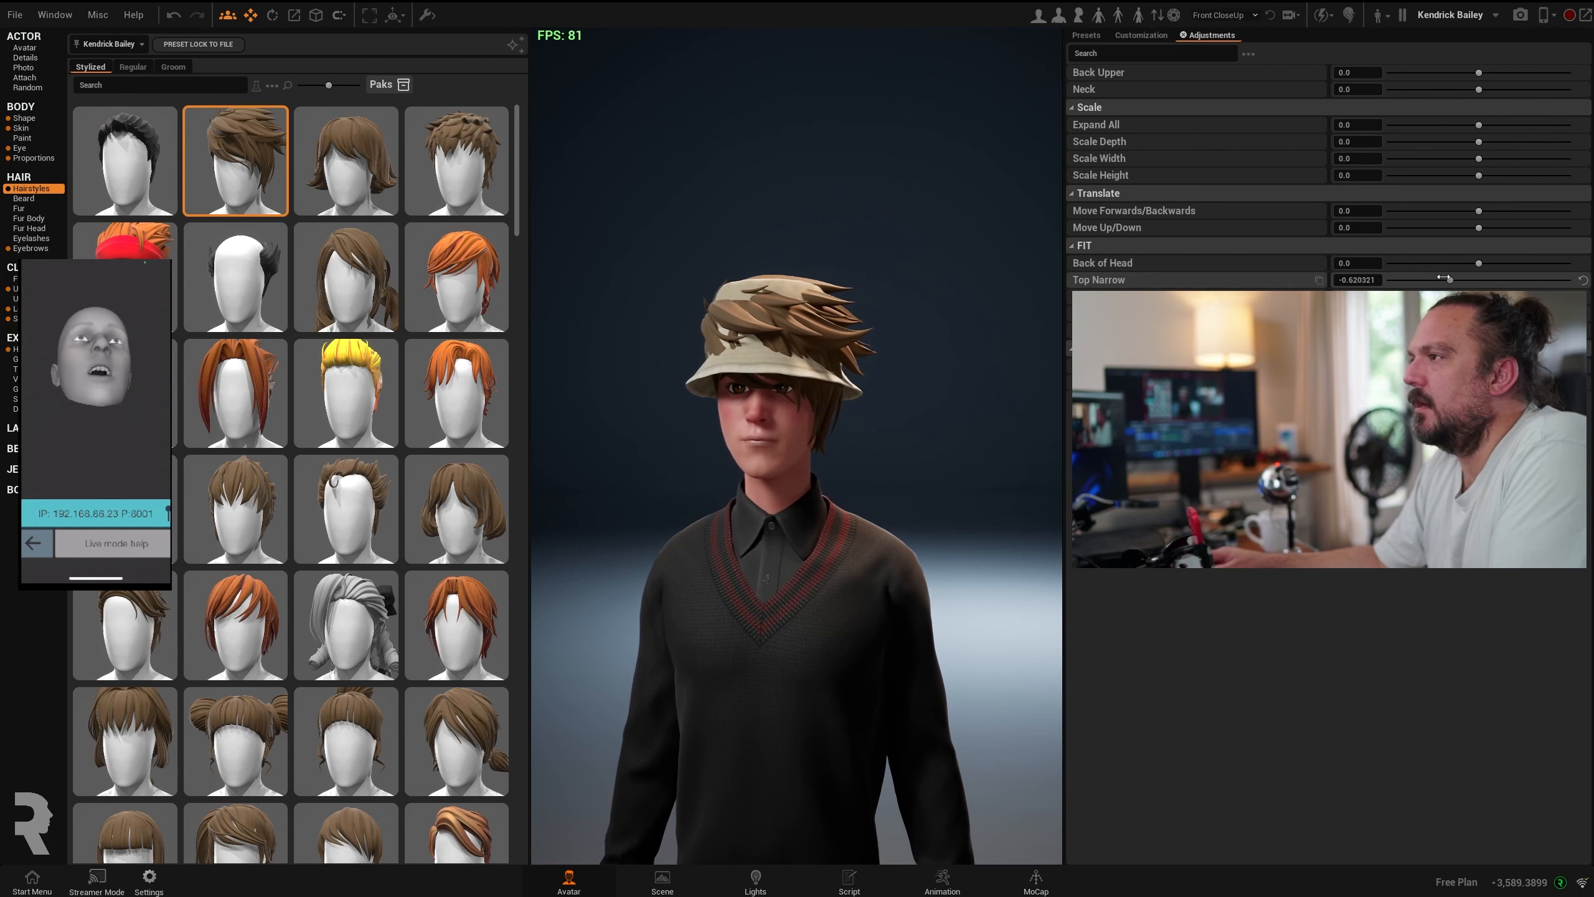
left_click_drag(1479, 280, 1544, 280)
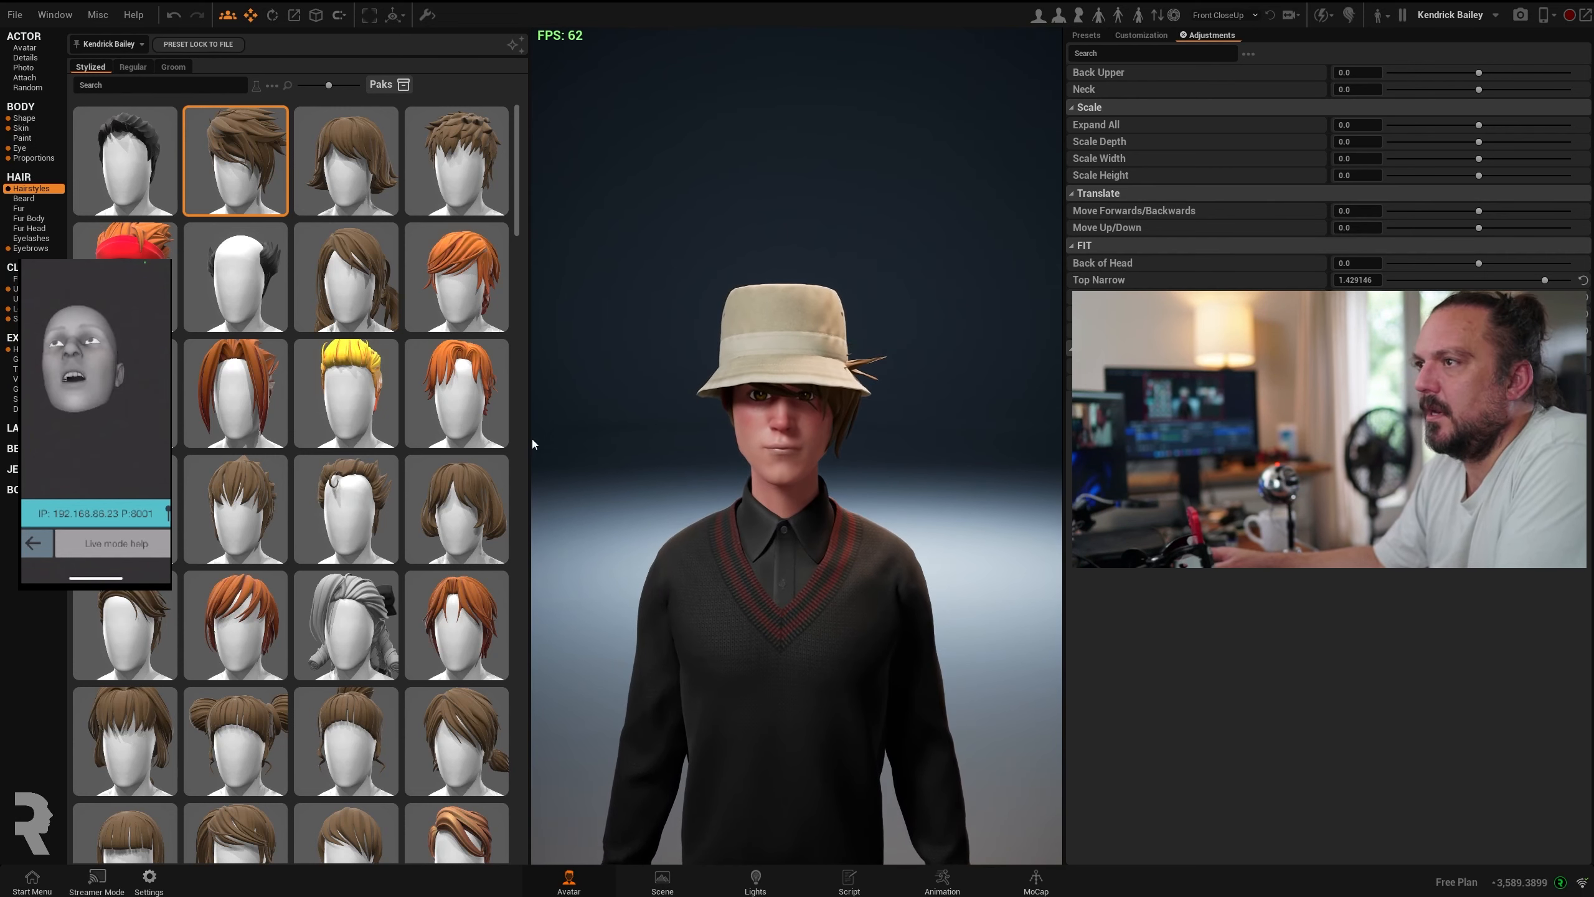
- Apply the brown hairstyle with straight bangs and curled ends, fitted with Top Narrow about 1.59, Top Lower about 0.93 and Forehead 2.0
scroll(439, 377, "down", 1)
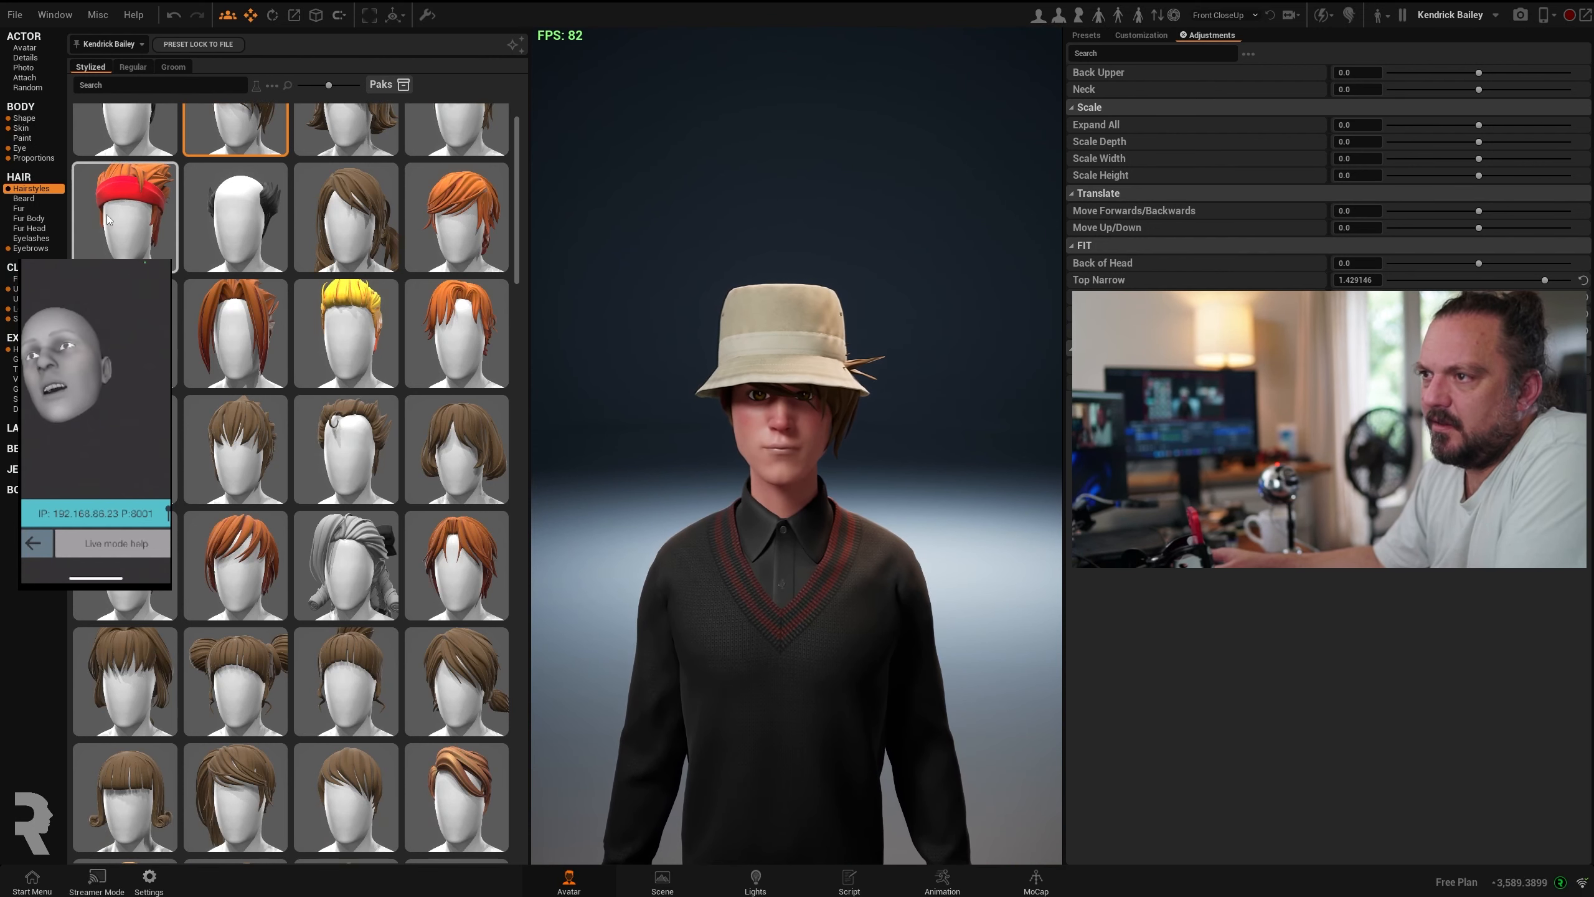
scroll(351, 408, "down", 3)
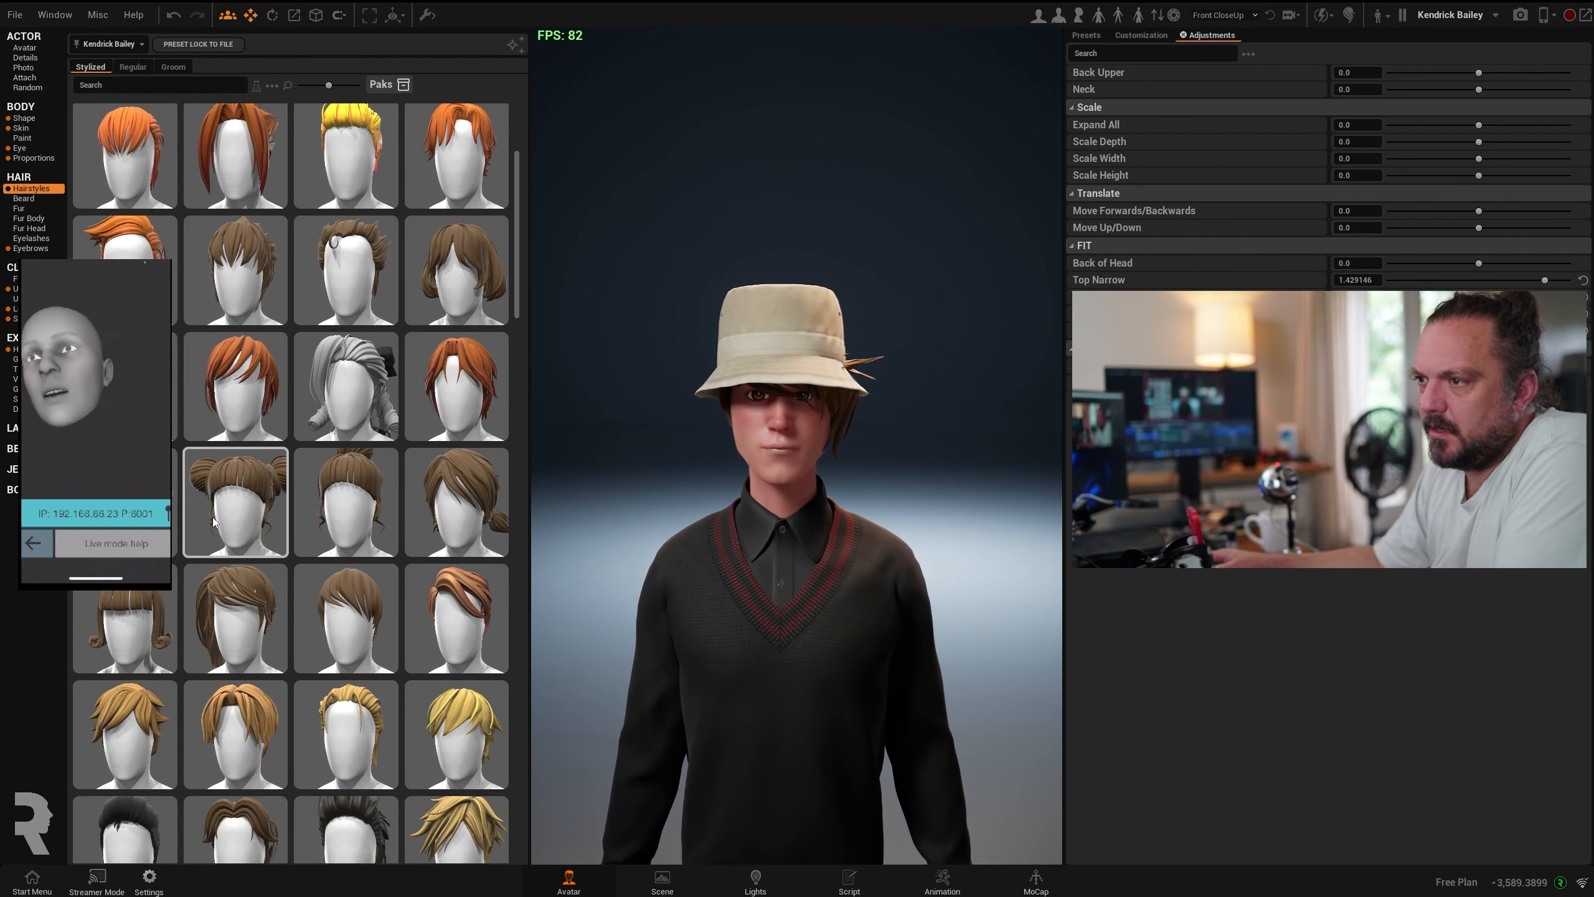
left_click(126, 604)
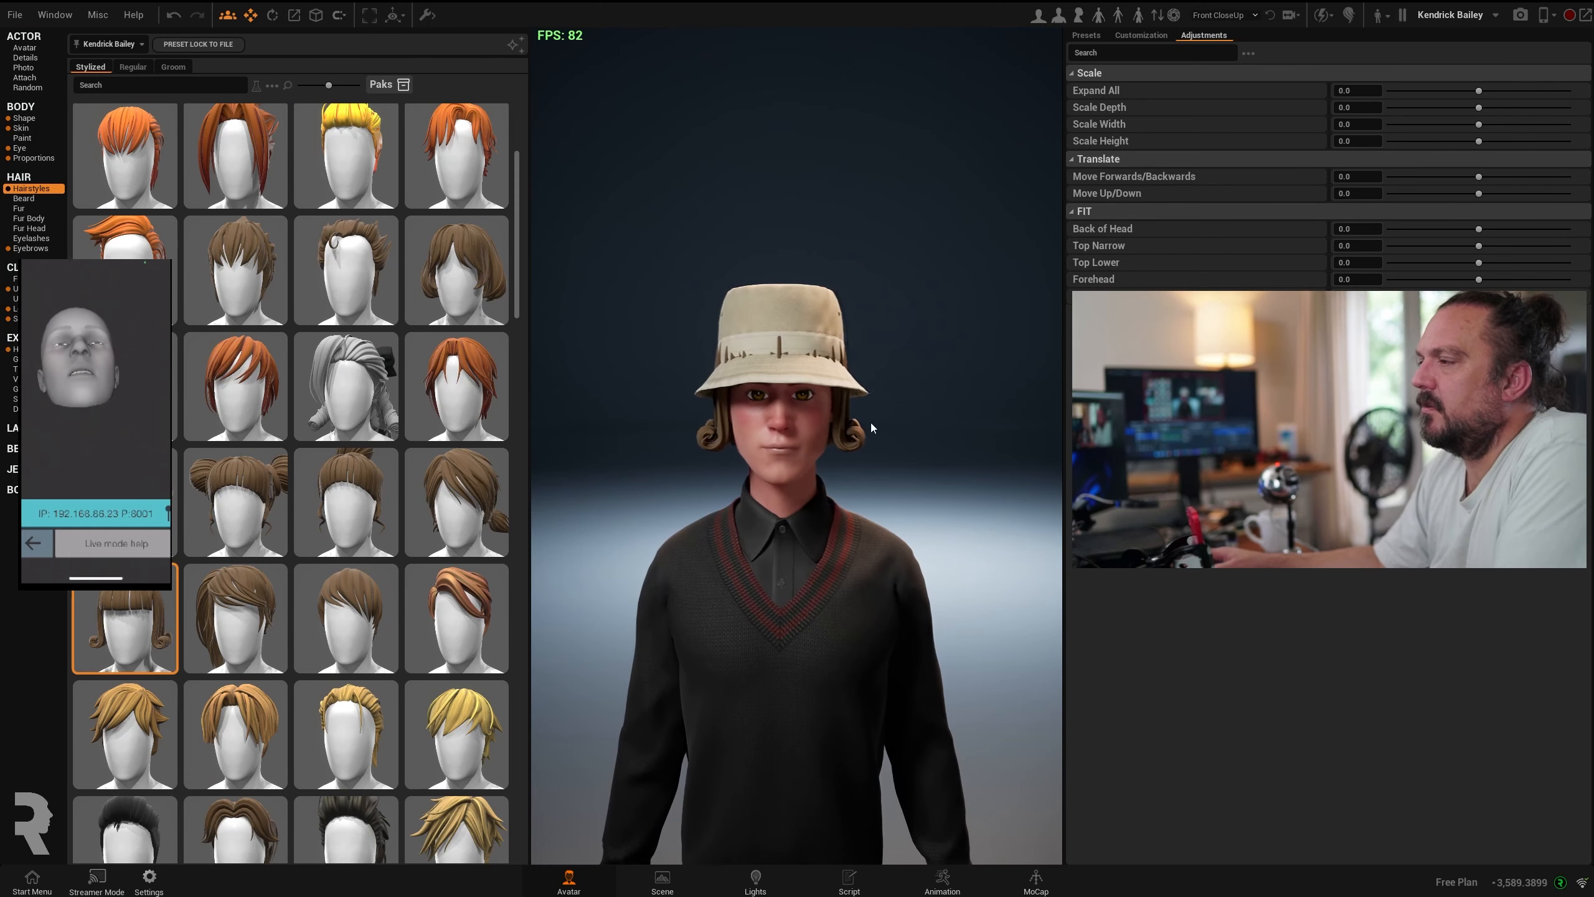
left_click_drag(709, 344, 863, 343)
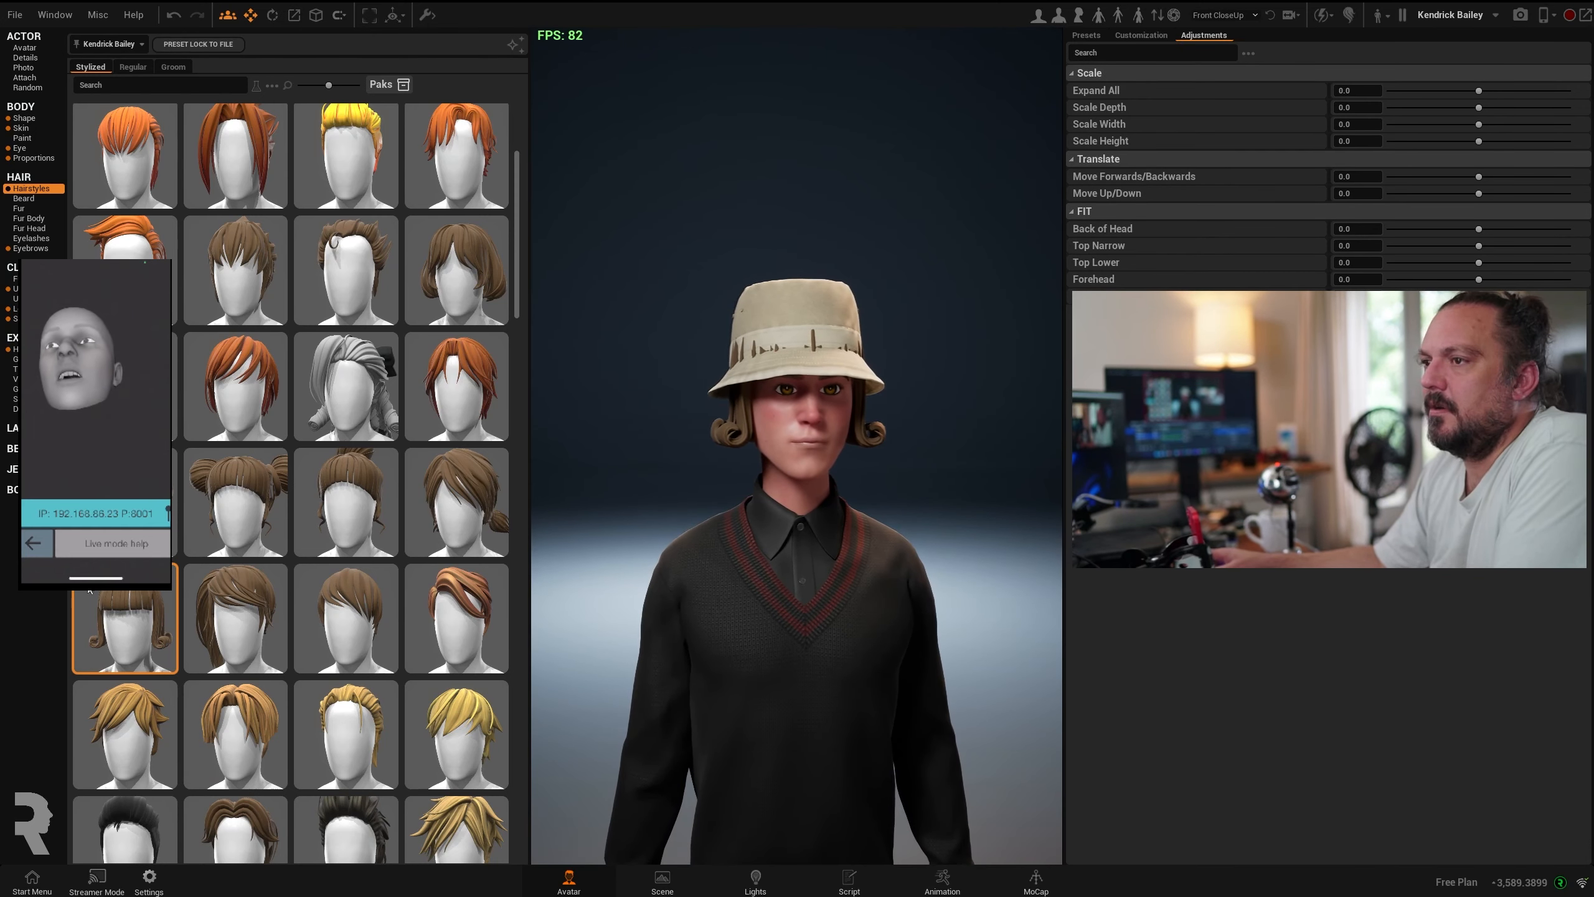
left_click_drag(1480, 246, 1571, 279)
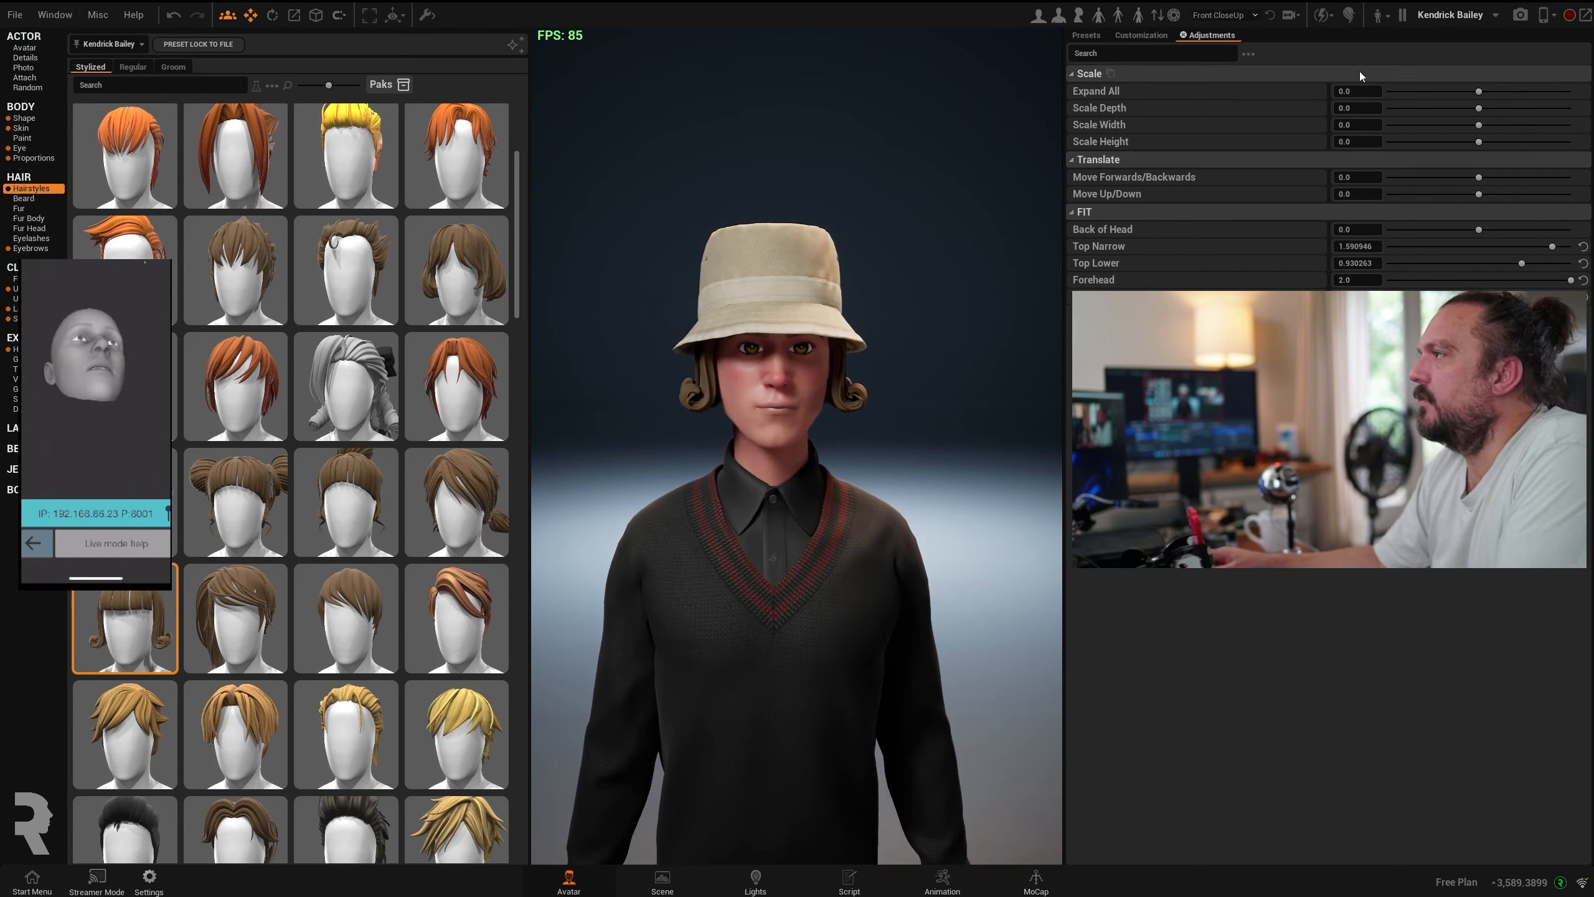
- Recolor the curled-end stylized hairstyle with a cyan Tint, a Brightness of about 8179 and a dark green Plane Color
left_click(1141, 35)
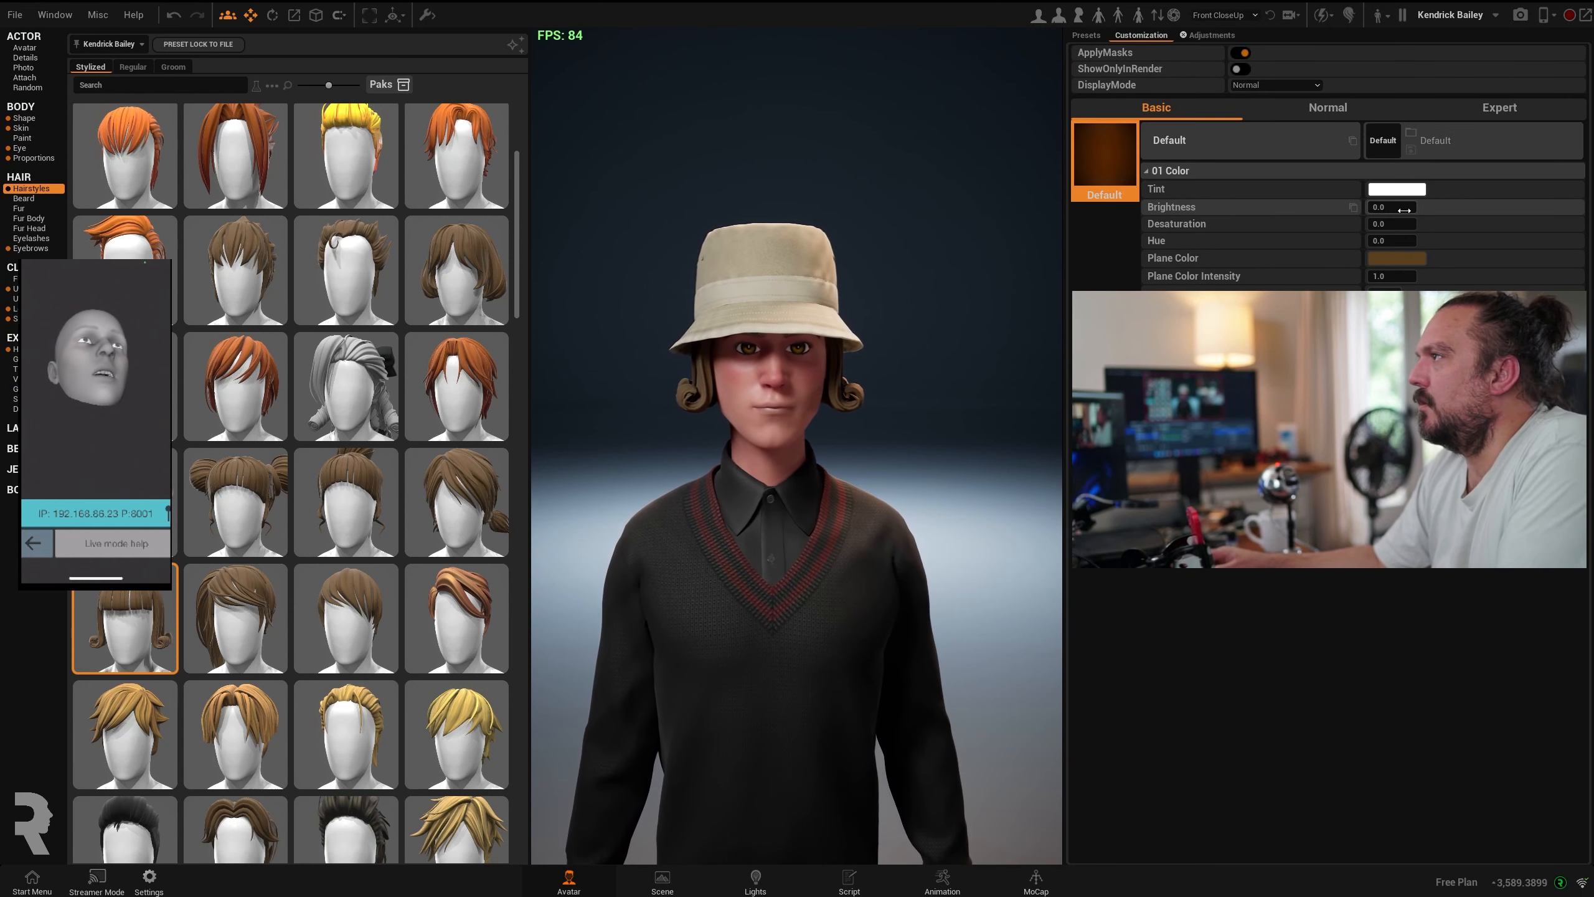
left_click_drag(1391, 207, 1557, 206)
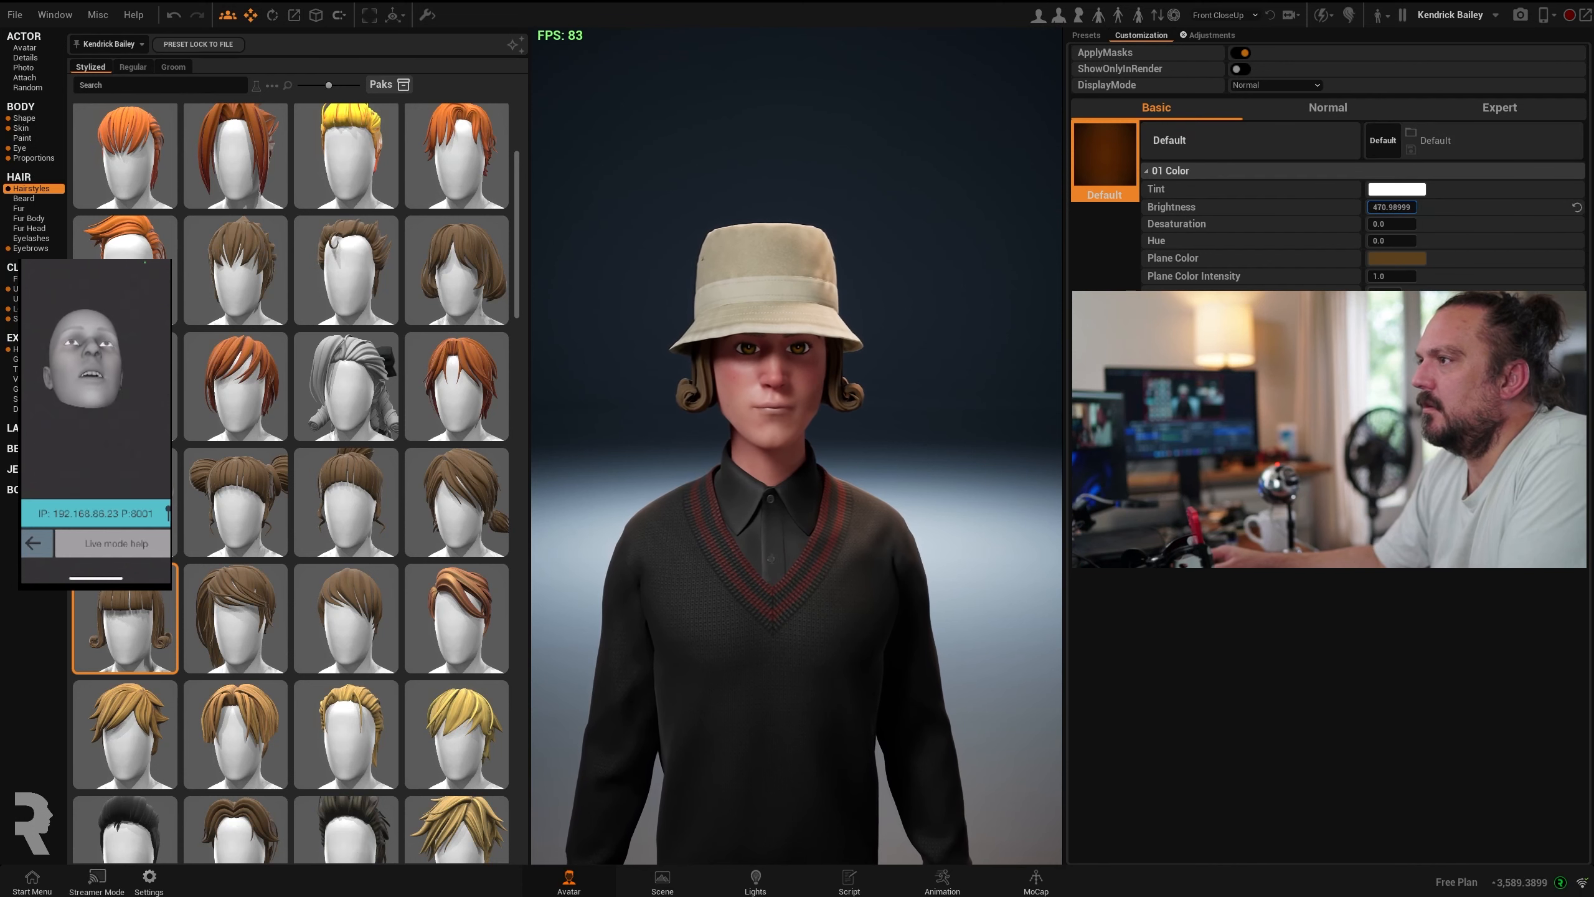
left_click(1391, 258)
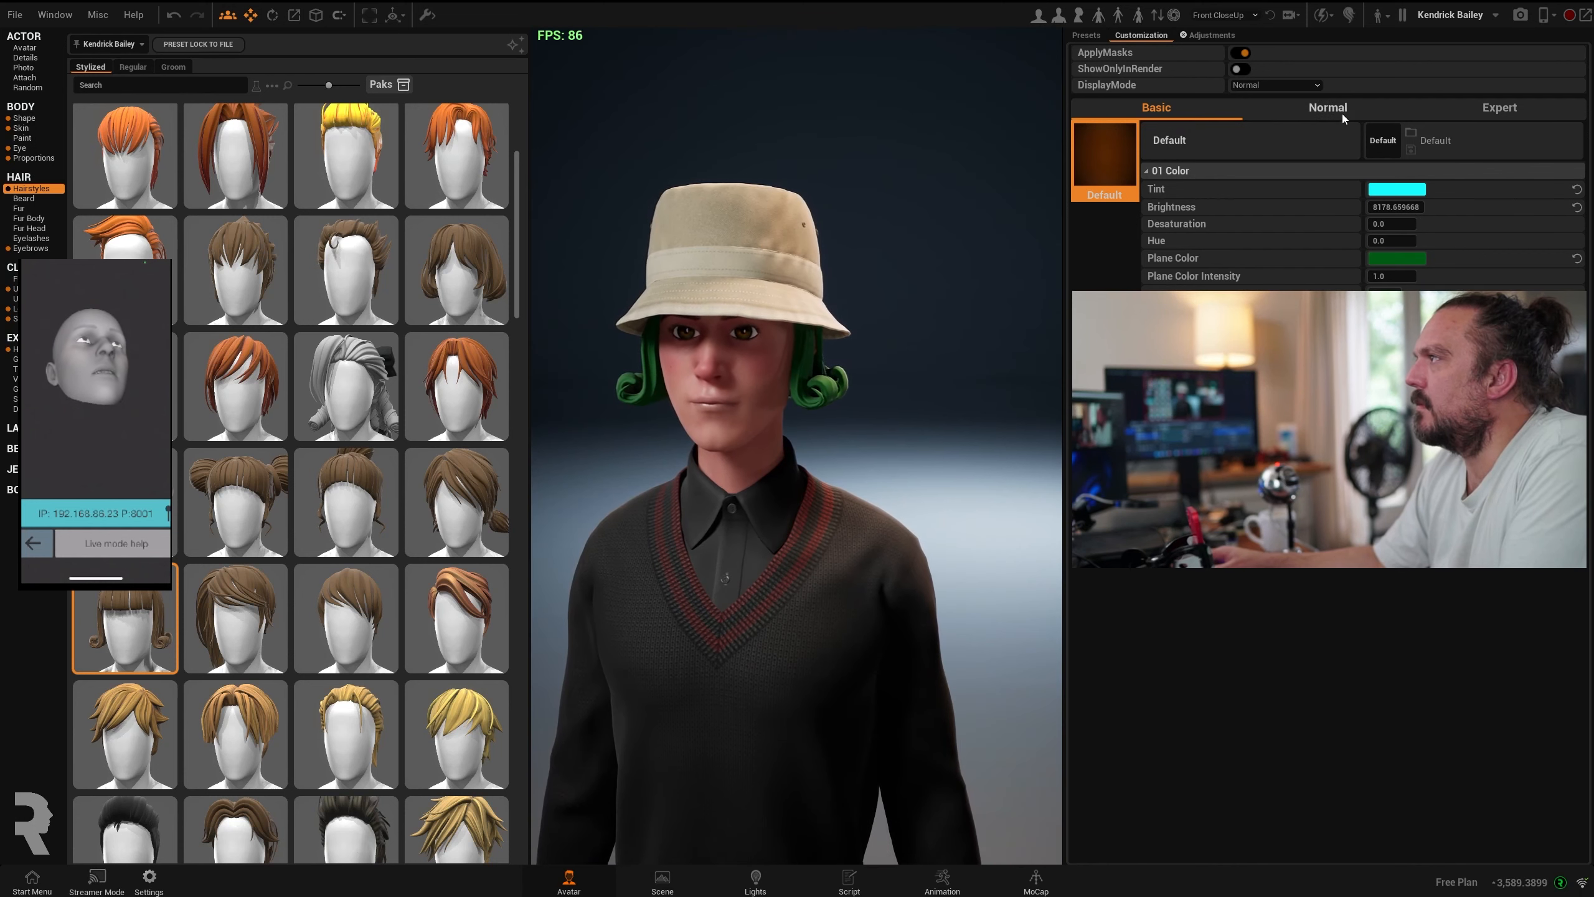
- Examine the Normal and Expert customization parameters available for the stylized hairstyle, including normals, specular, Fresnel and transparency
left_click(1342, 114)
left_click(1504, 117)
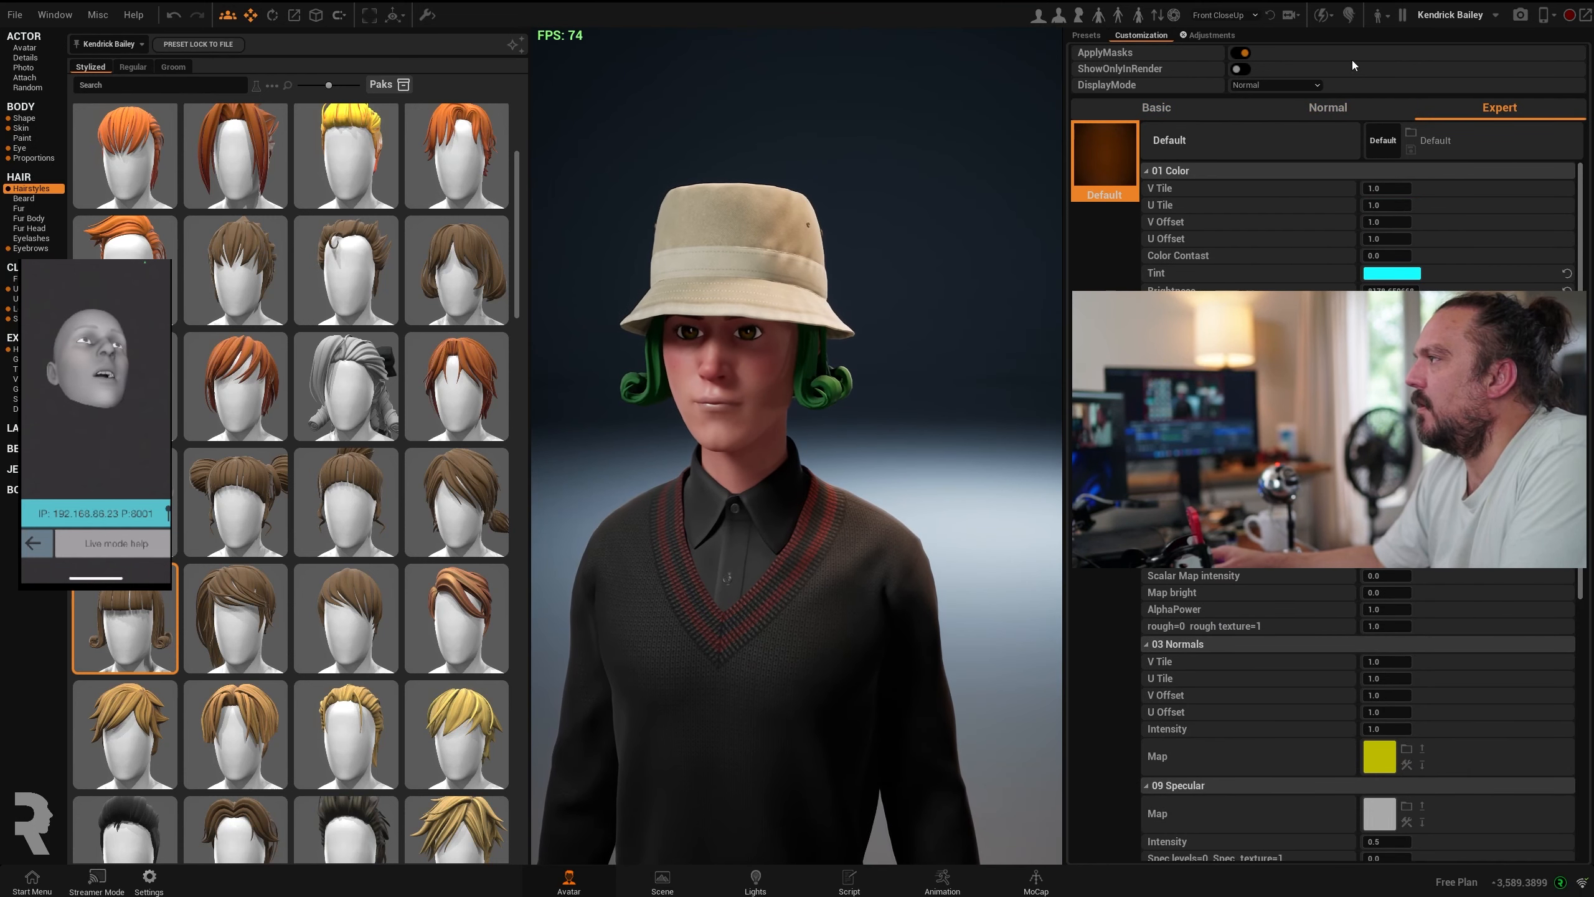
scroll(1311, 613, "down", 5)
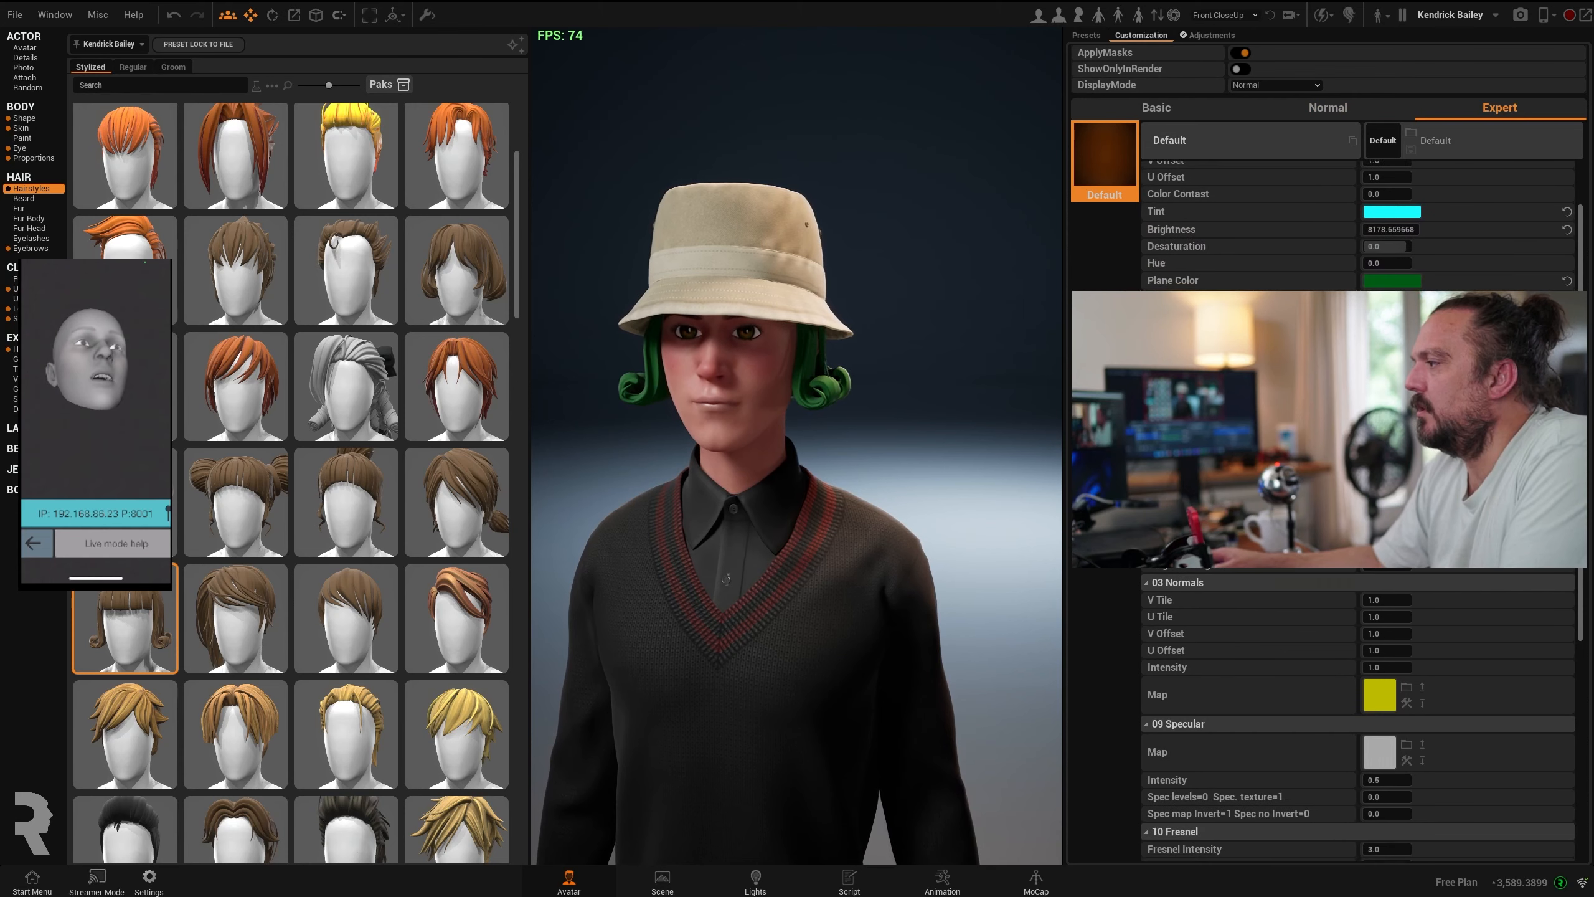
scroll(1312, 634, "up", 3)
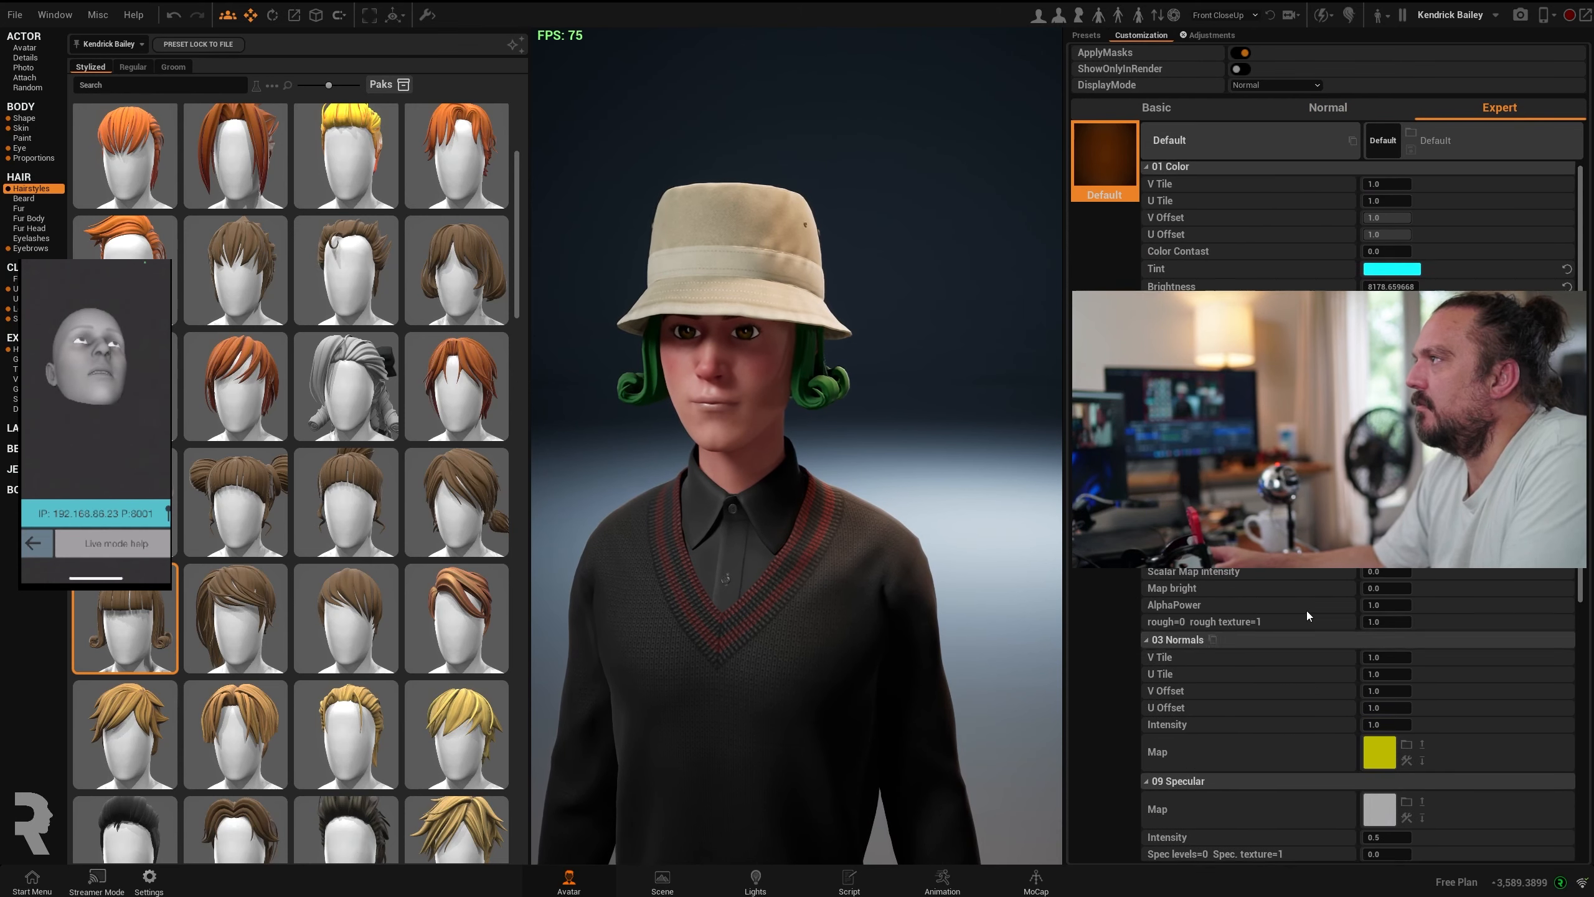
scroll(1245, 634, "down", 8)
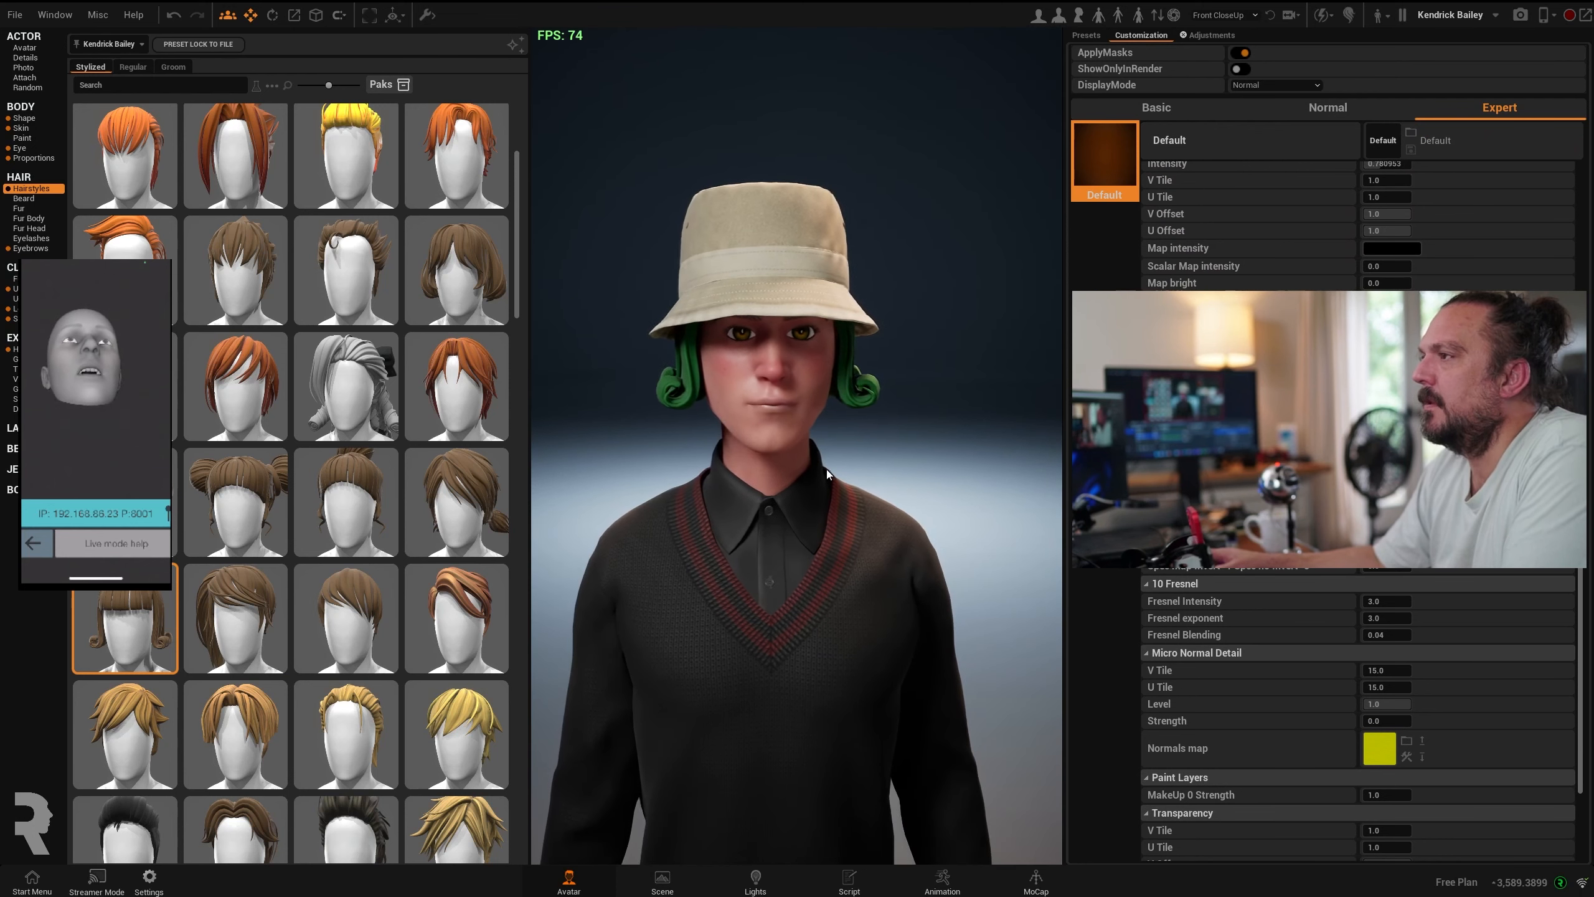
- Remove the beige bucket hat from the avatar and inspect the exposed green hair up close
left_click(10, 351)
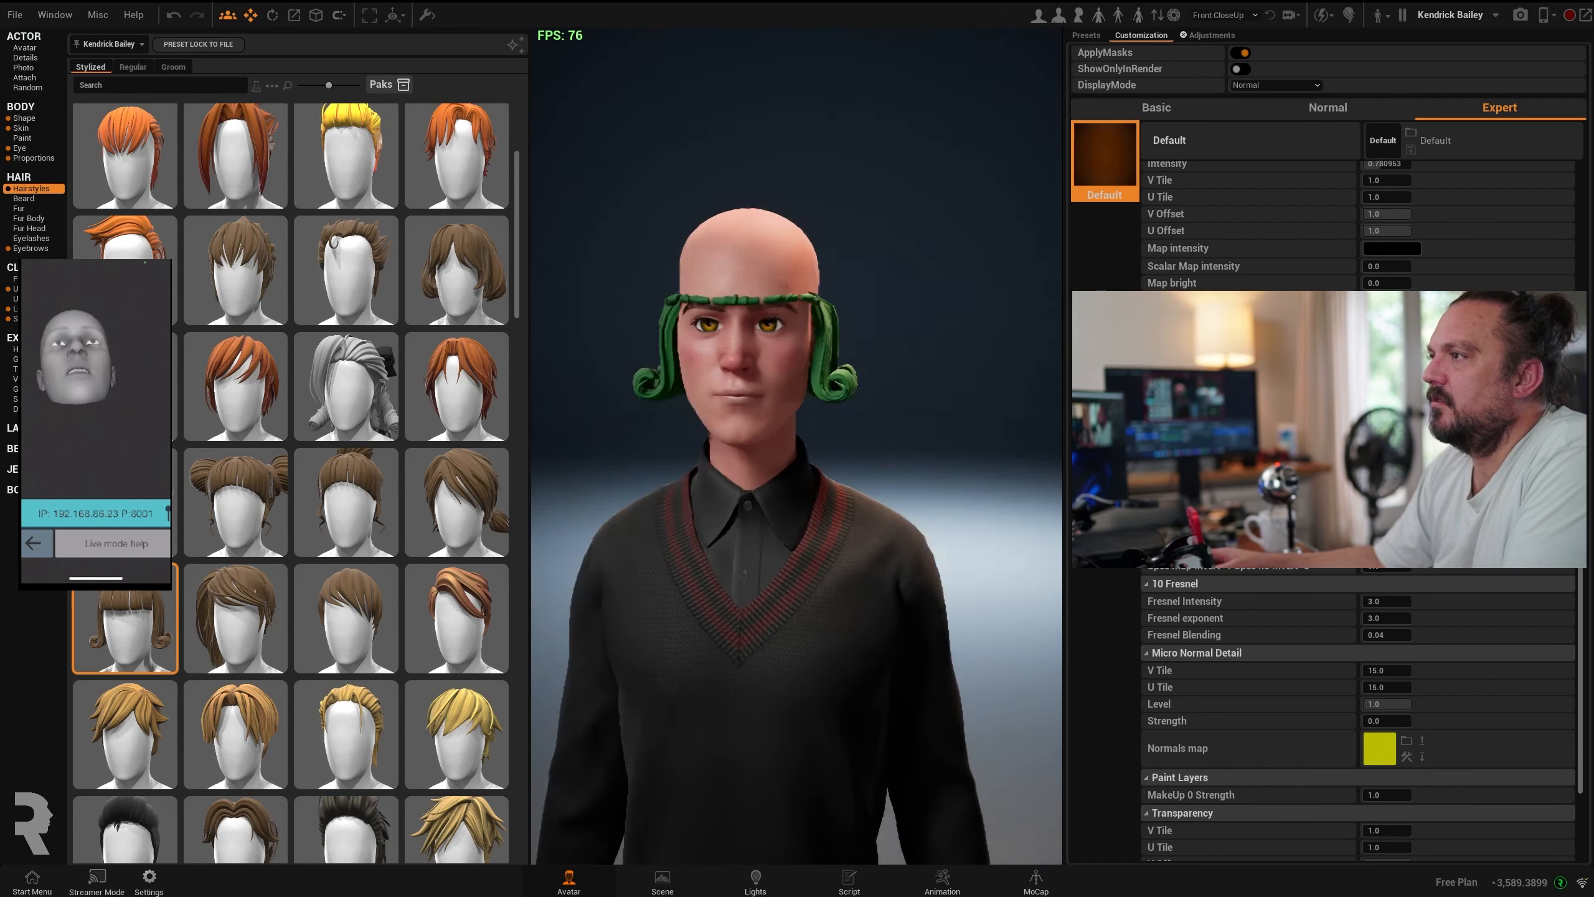
scroll(779, 438, "up", 3)
scroll(779, 438, "down", 2)
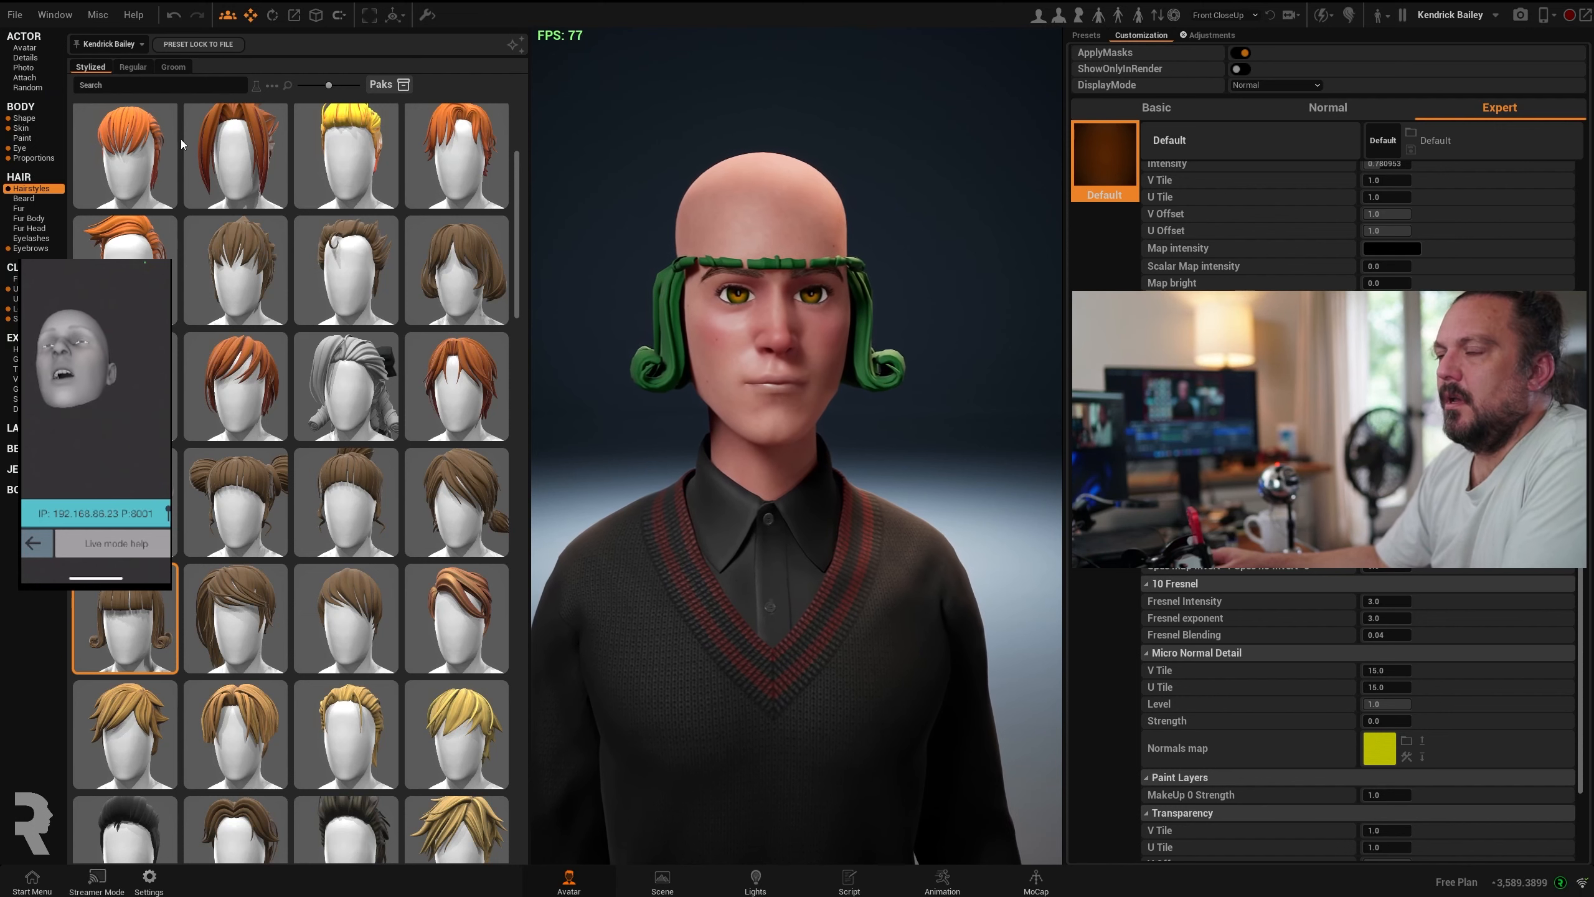
- Apply the straight brown bob with bangs from the Regular hairstyles and inspect it on the avatar
scroll(349, 510, "down", 2)
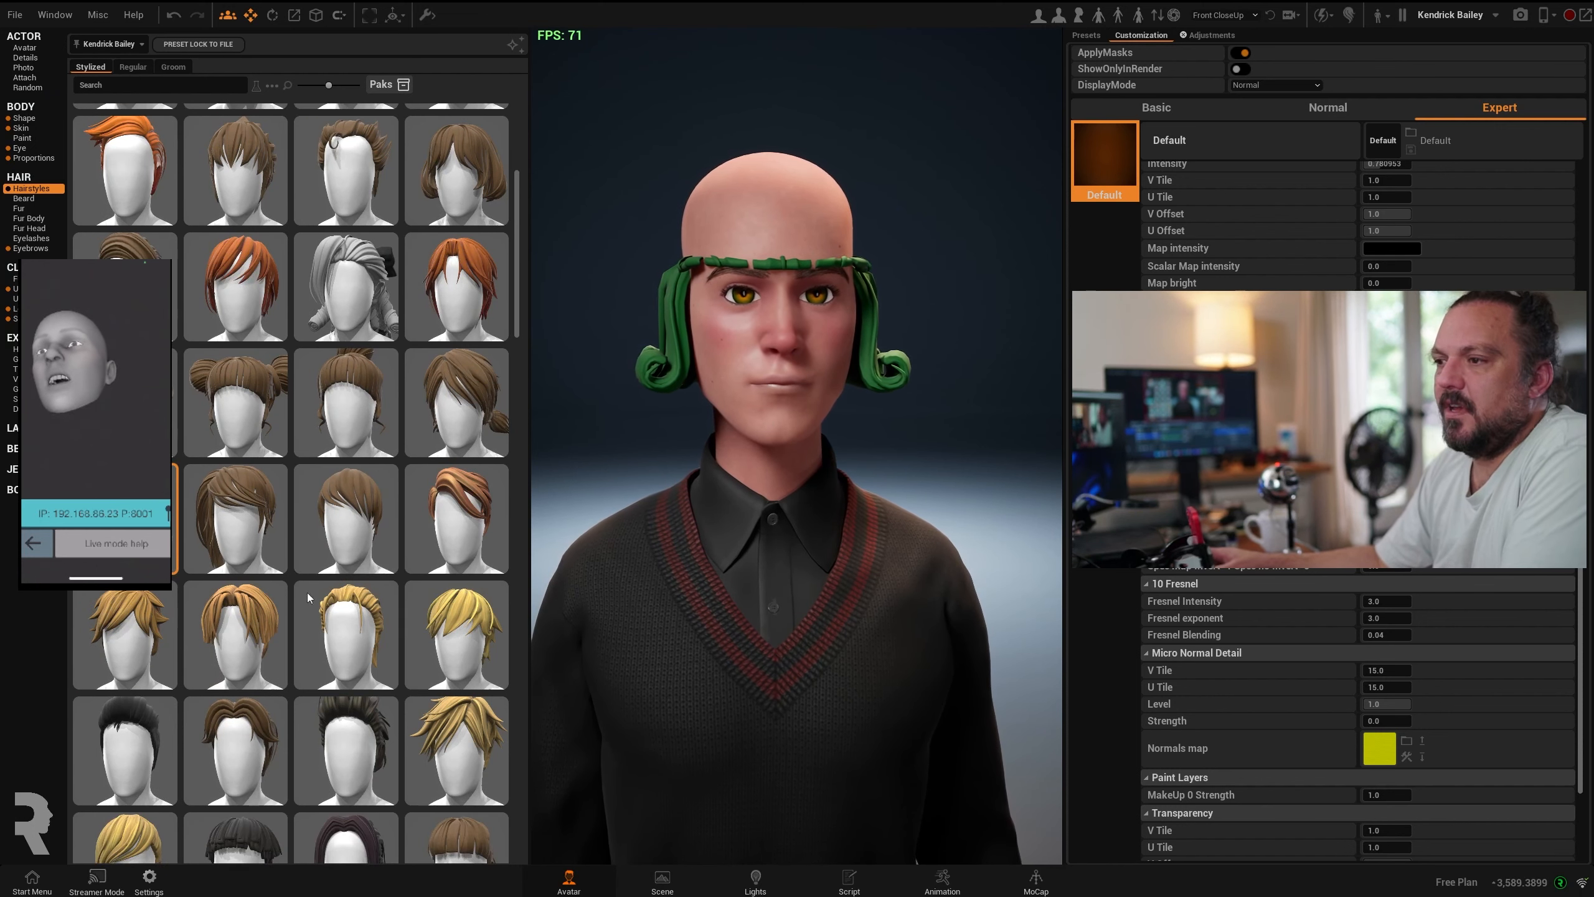
left_click(132, 67)
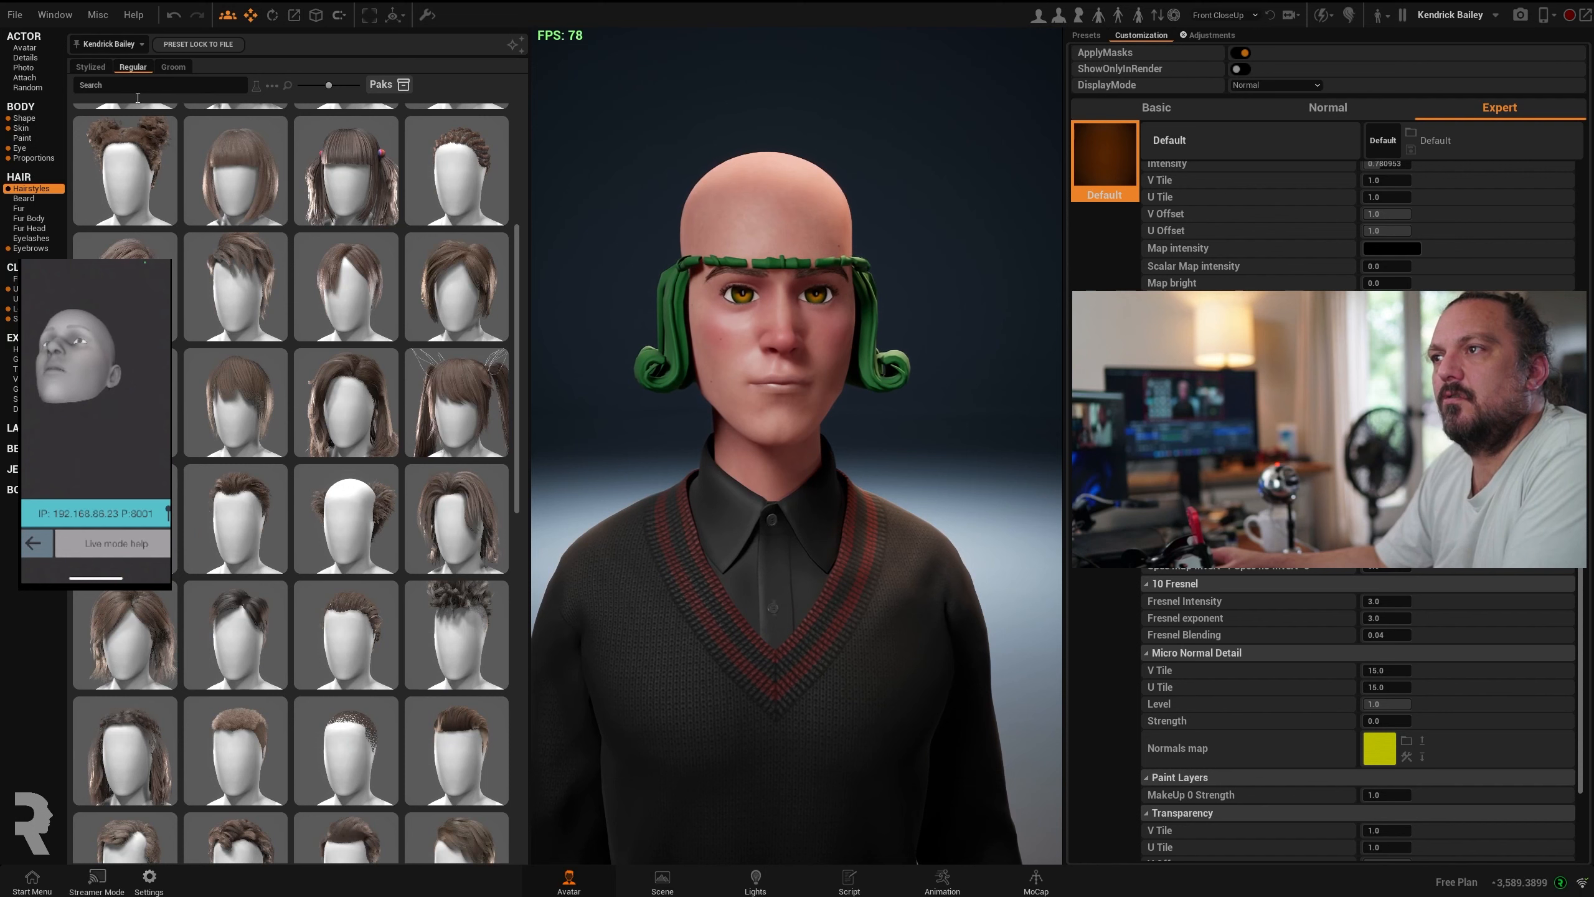
scroll(345, 634, "up", 1)
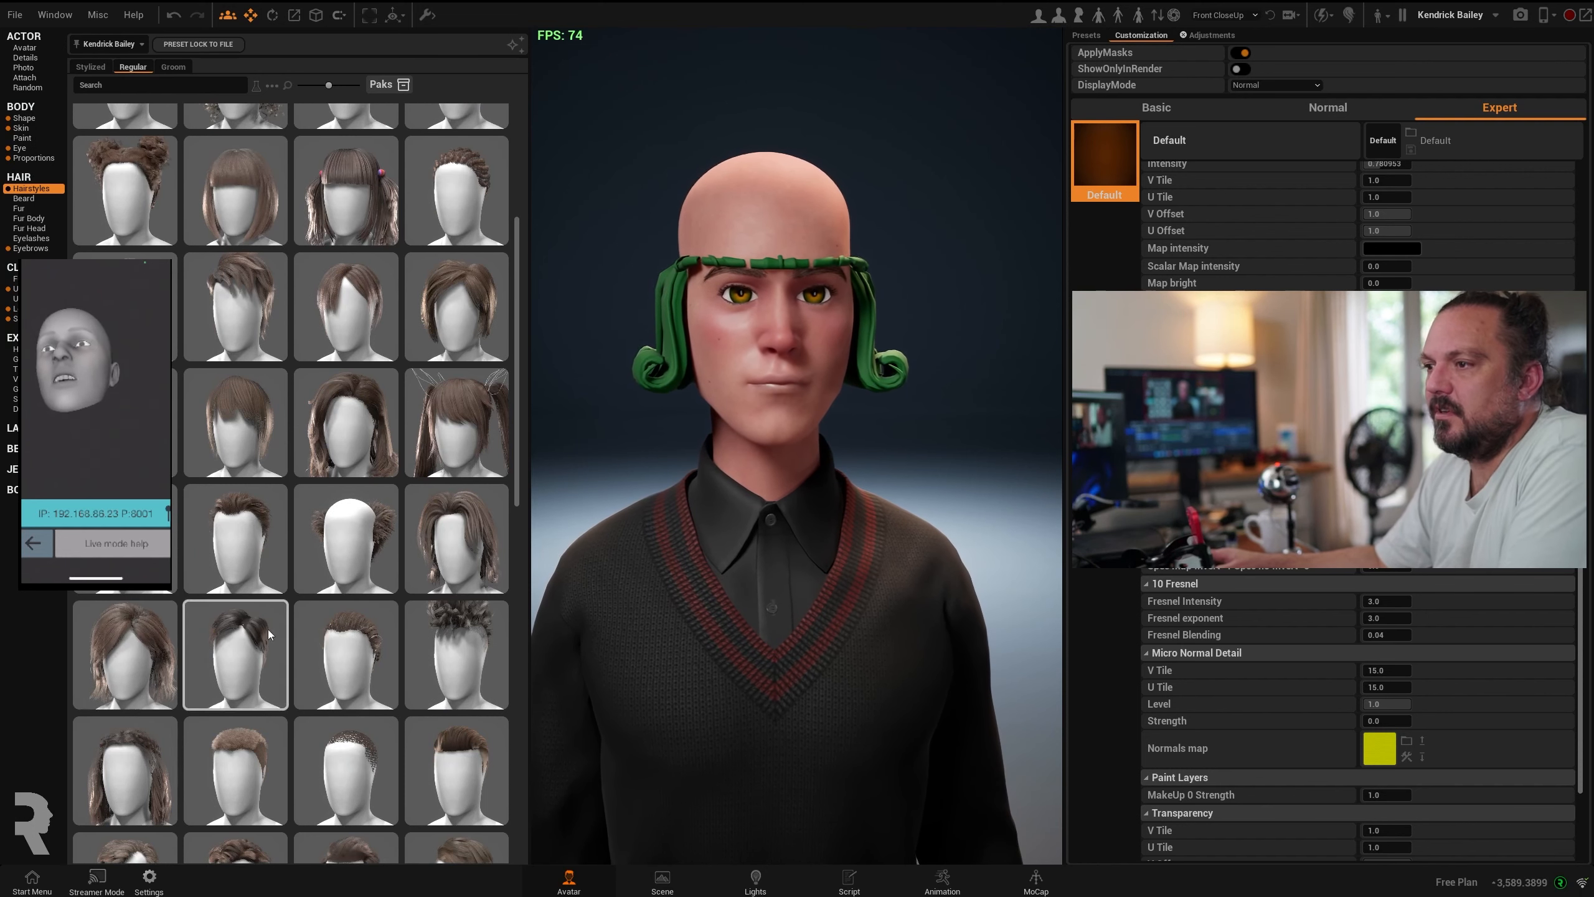
scroll(268, 634, "up", 2)
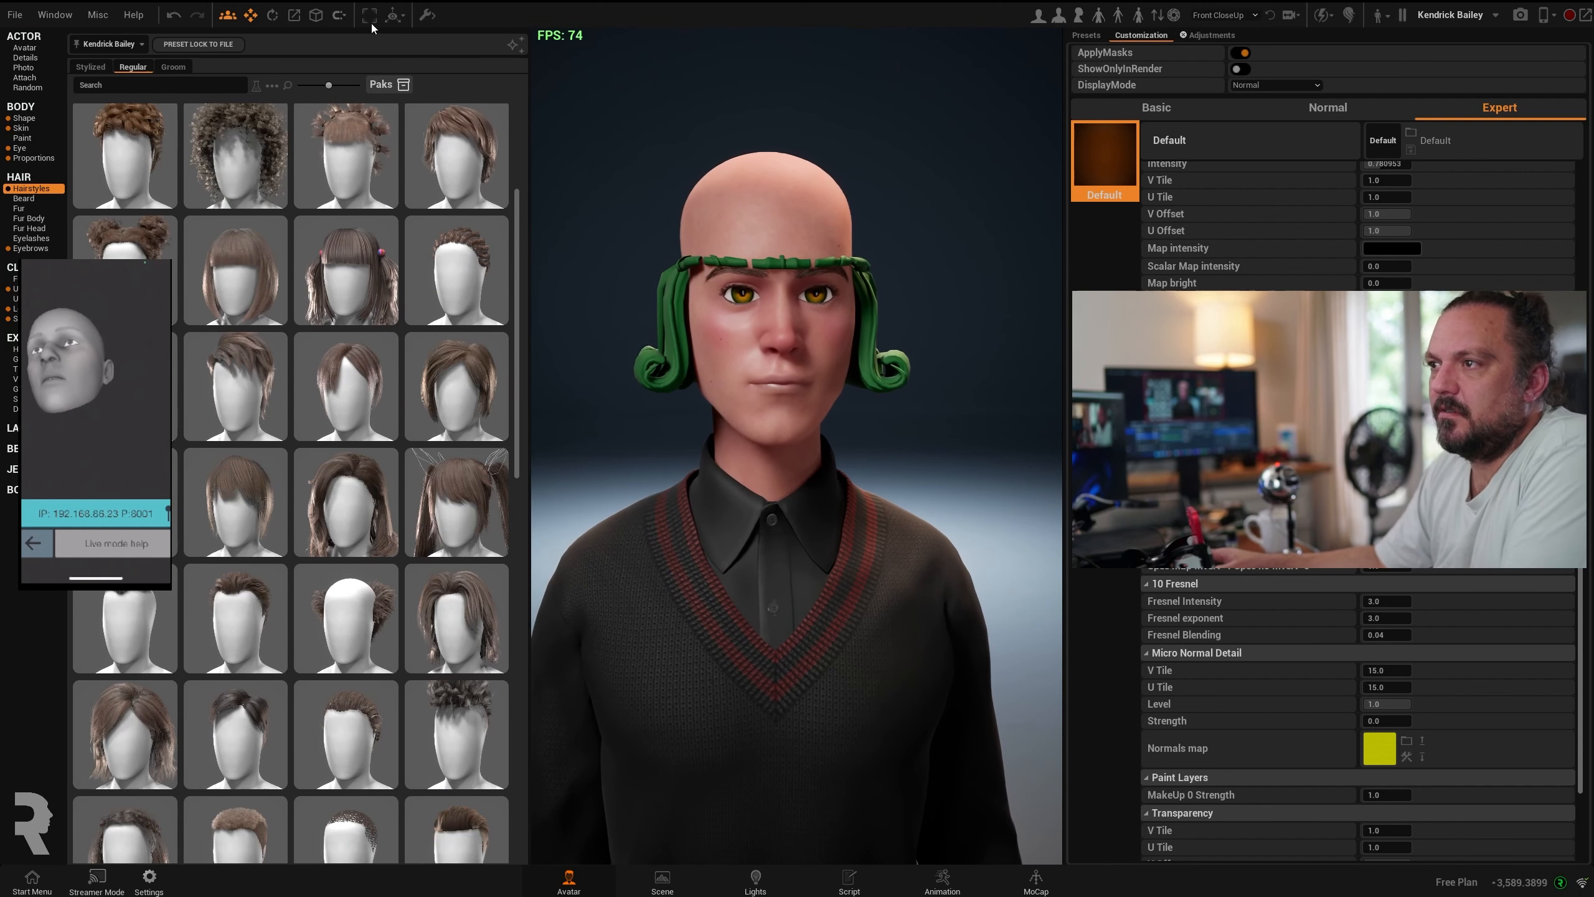
left_click(251, 507)
mouse_move(945, 355)
left_mouse_down()
mouse_move(741, 356)
mouse_move(991, 355)
mouse_move(972, 355)
left_mouse_up()
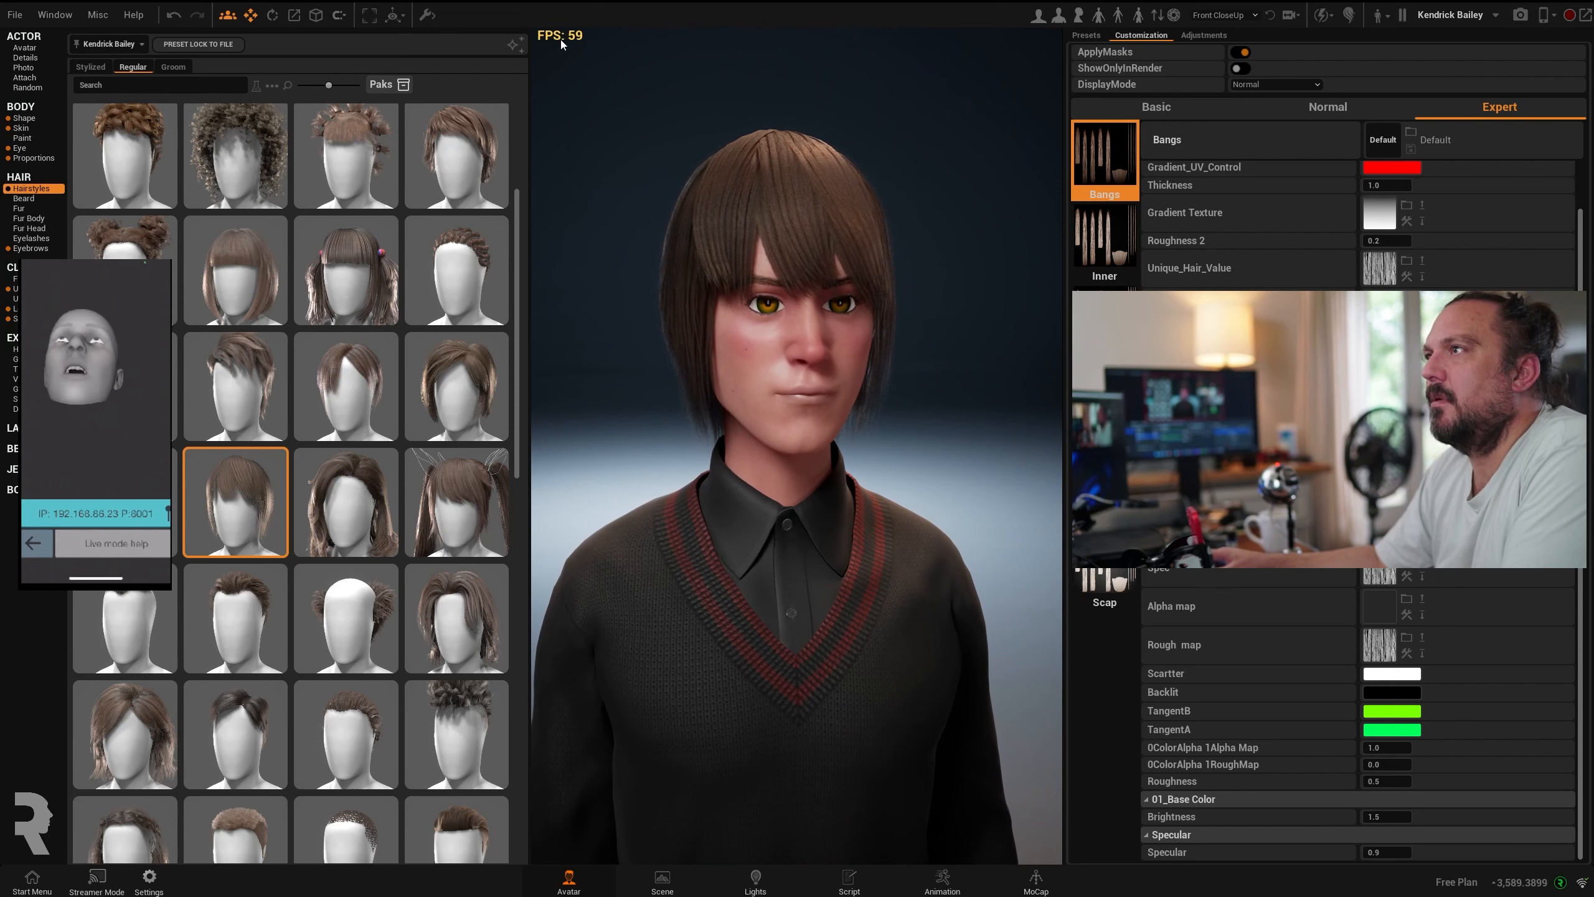
scroll(836, 260, "up", 4)
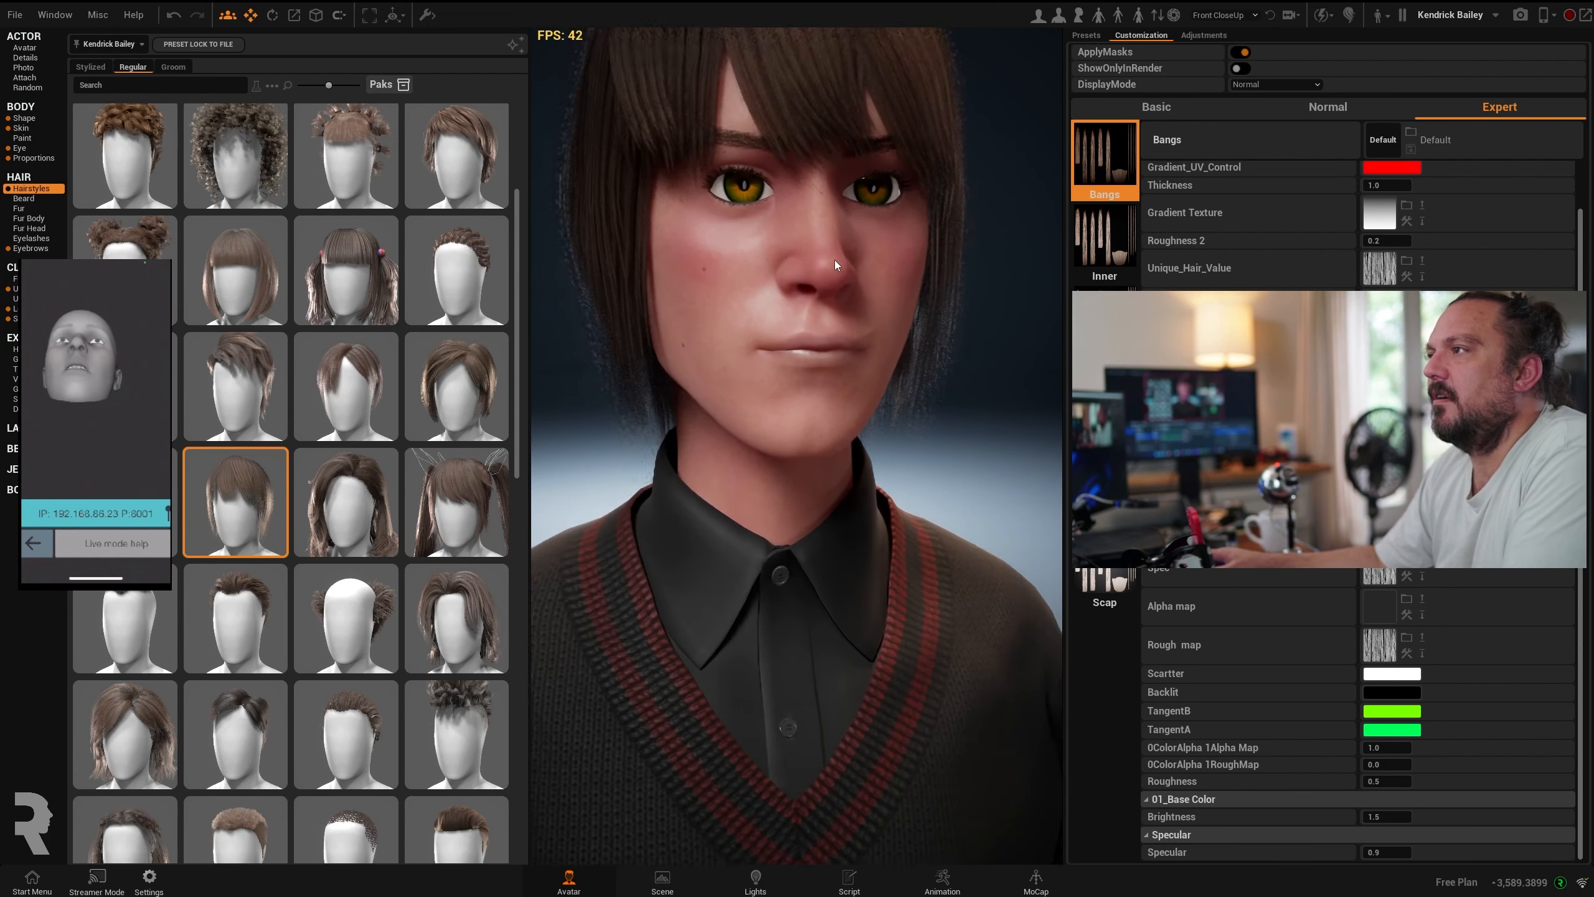
scroll(835, 259, "down", 5)
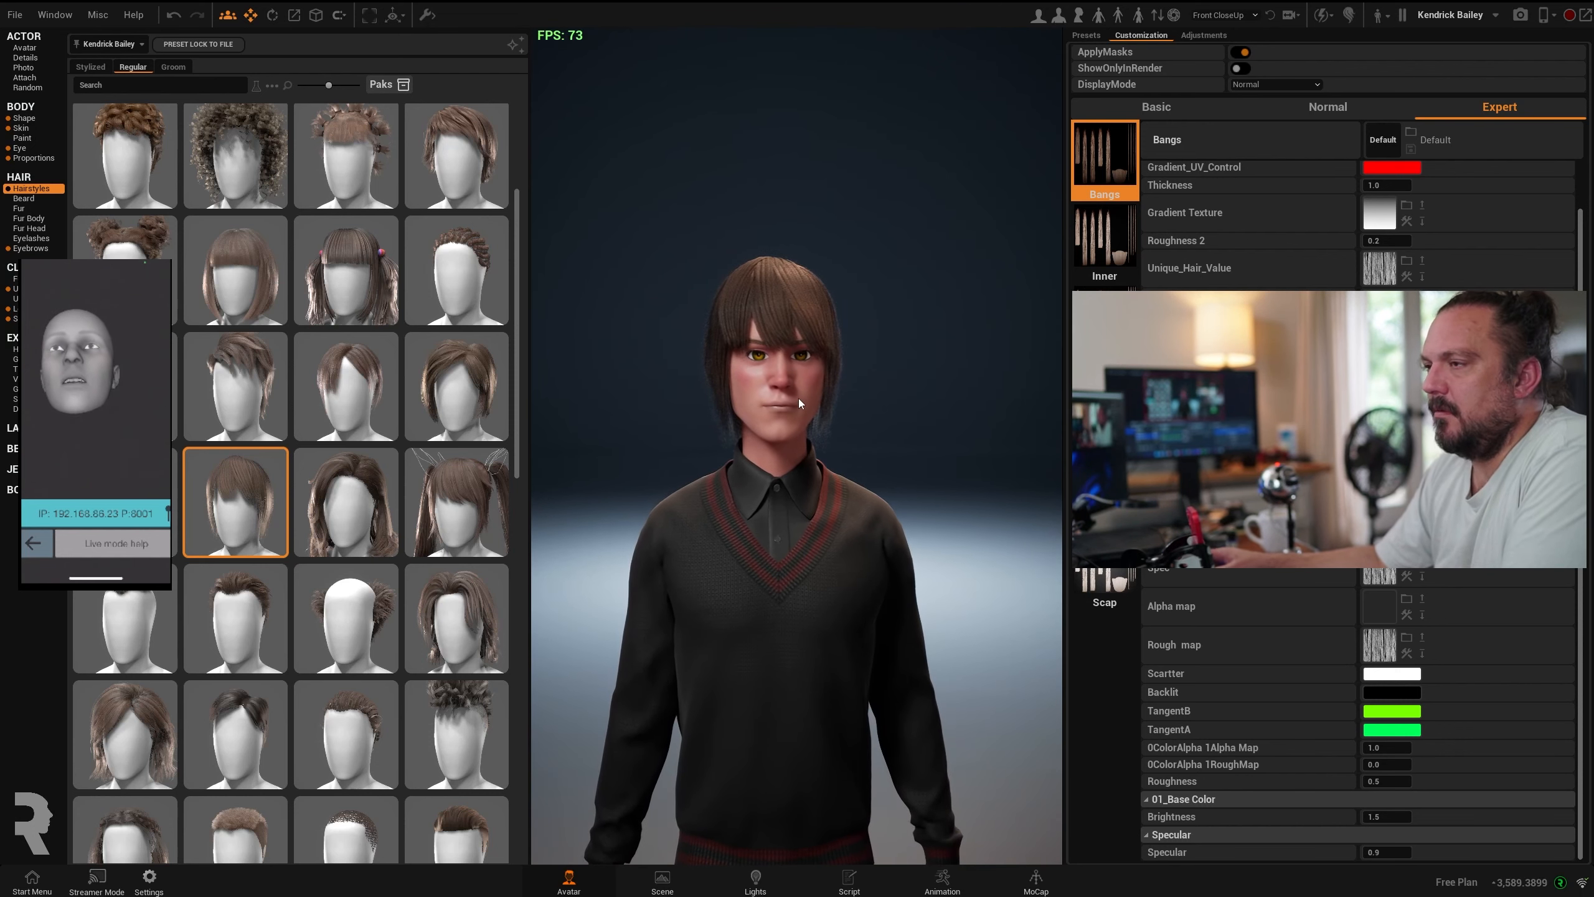
scroll(798, 398, "up", 1)
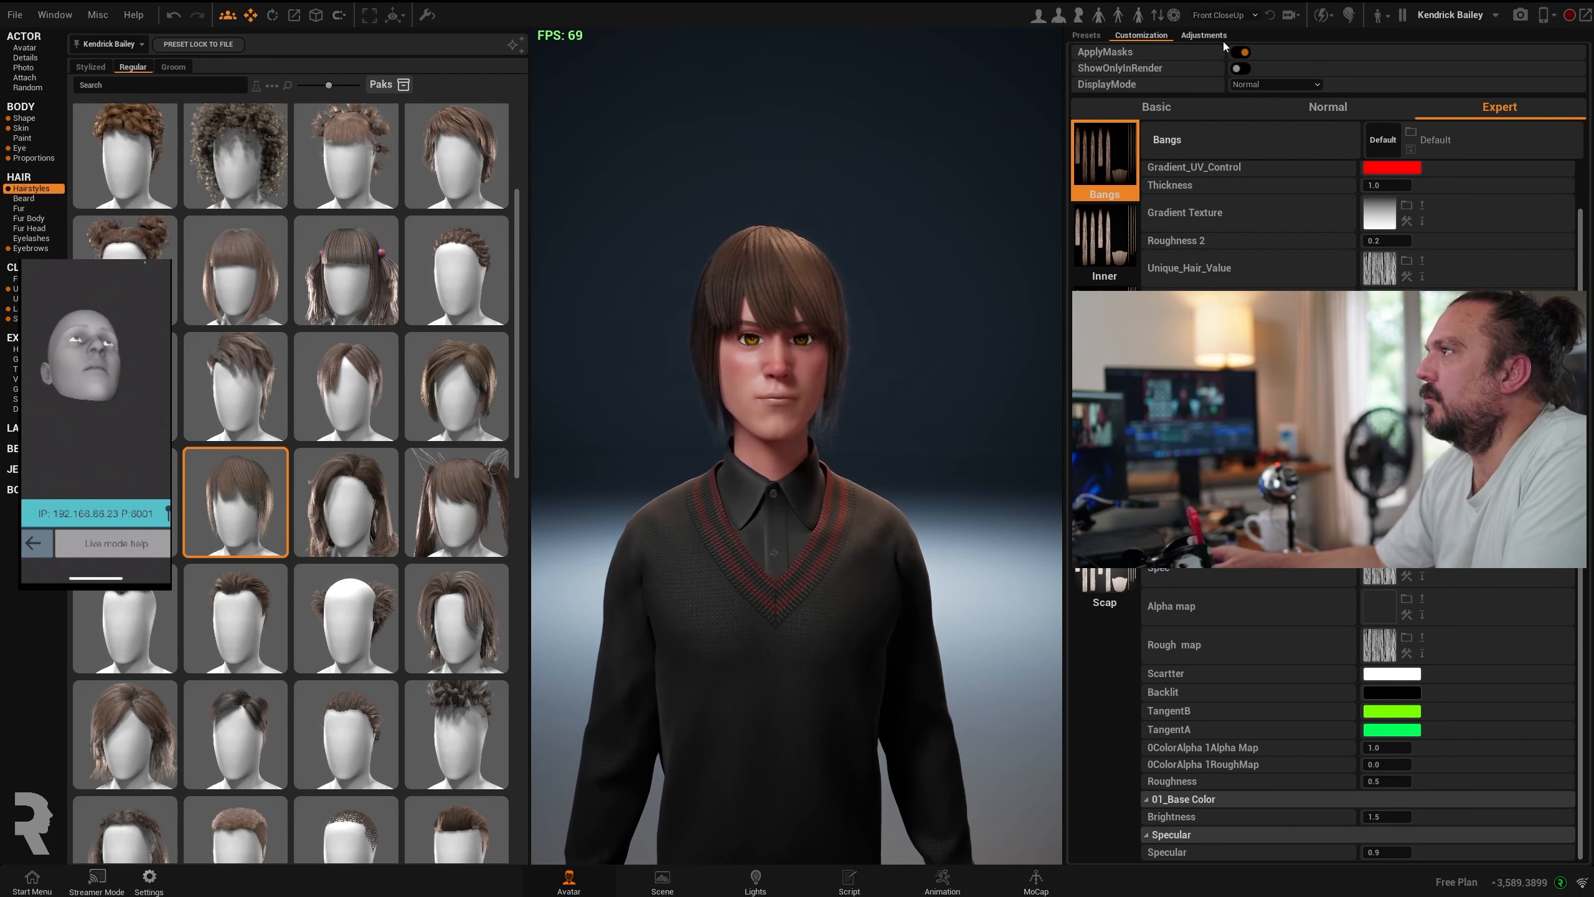
- Put the dark baseball cap with the round logo on the avatar and slightly increase its Expand All scale
left_click(1203, 35)
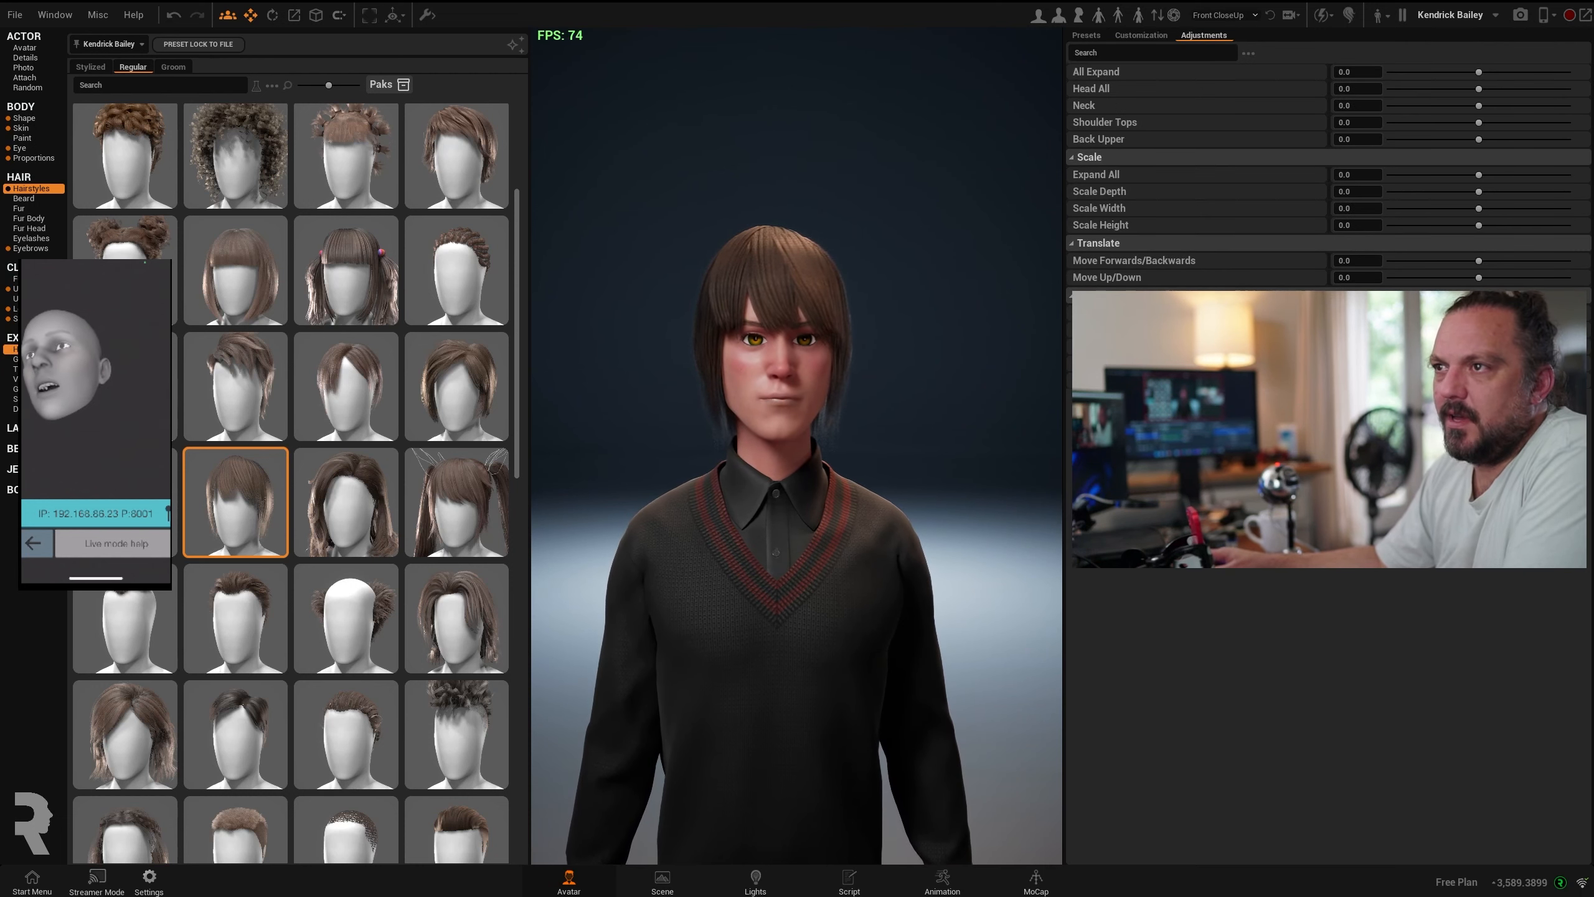
left_click(31, 349)
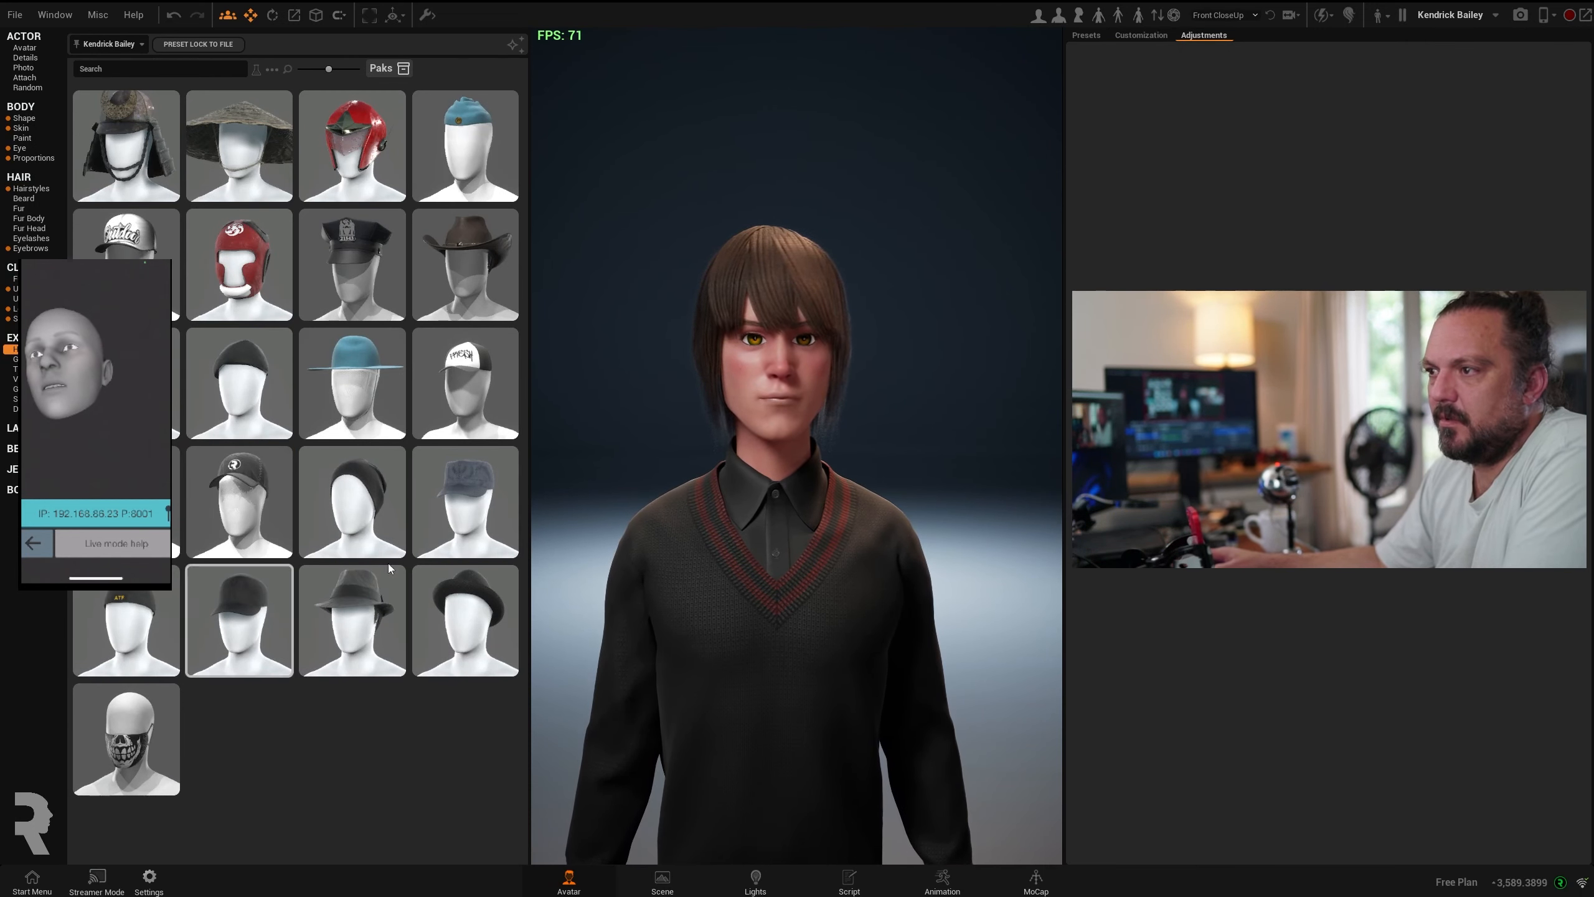
left_click(200, 495)
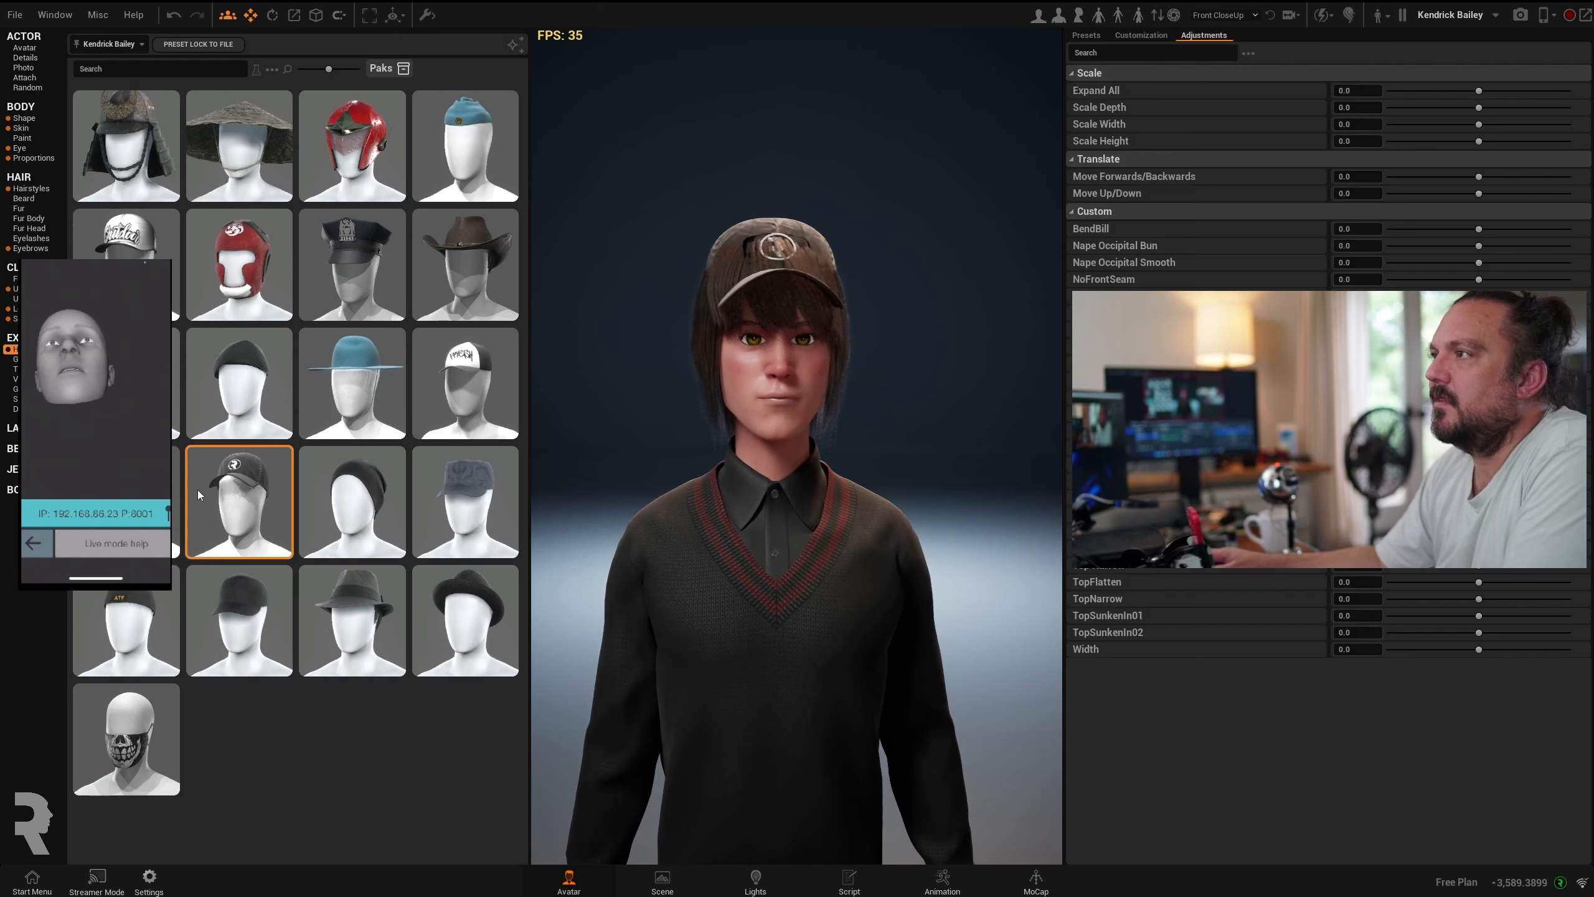
left_click_drag(811, 292, 941, 292)
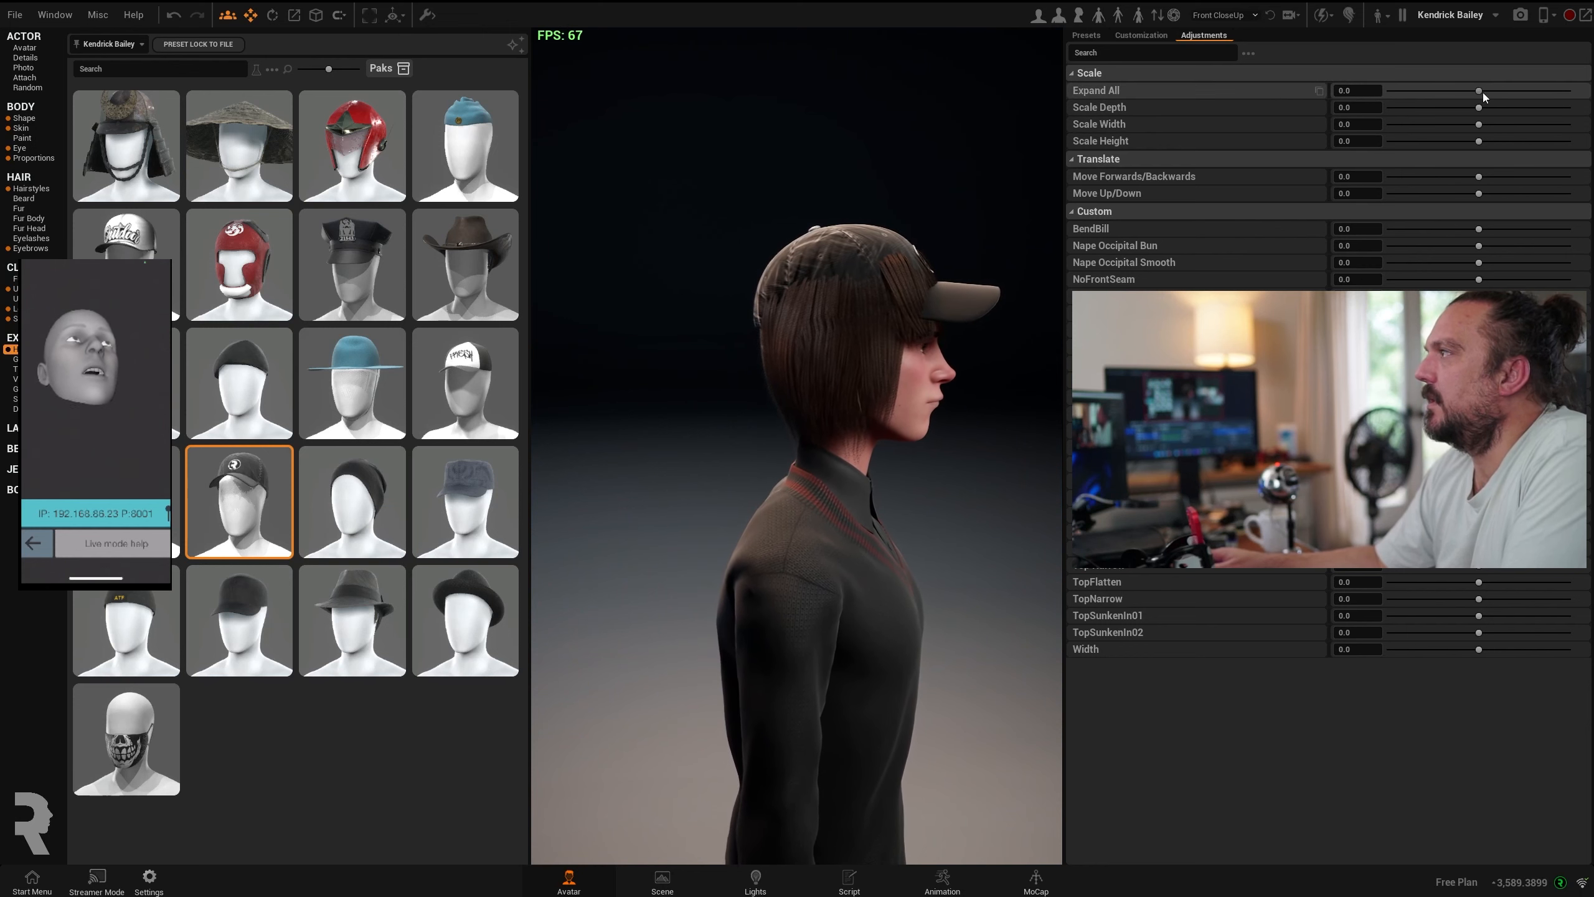
left_click_drag(1479, 91, 1482, 90)
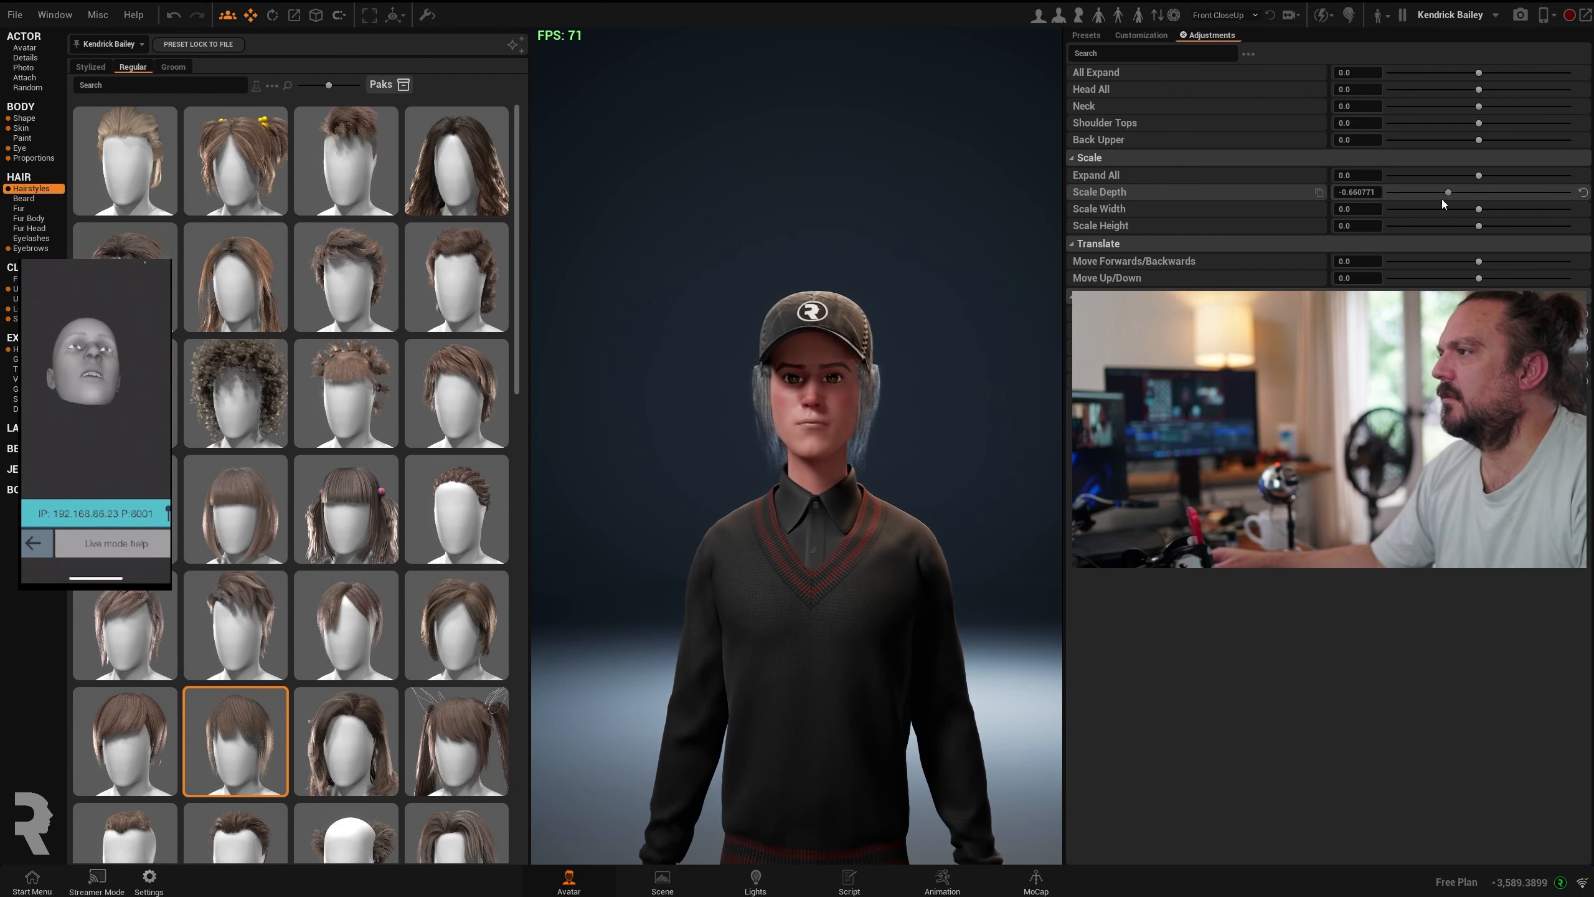
- Fit the bob under the cap with Scale Depth about 0.094 and Move Forwards/Backwards about -0.121, checking it from several angles
left_click_drag(893, 462, 772, 463)
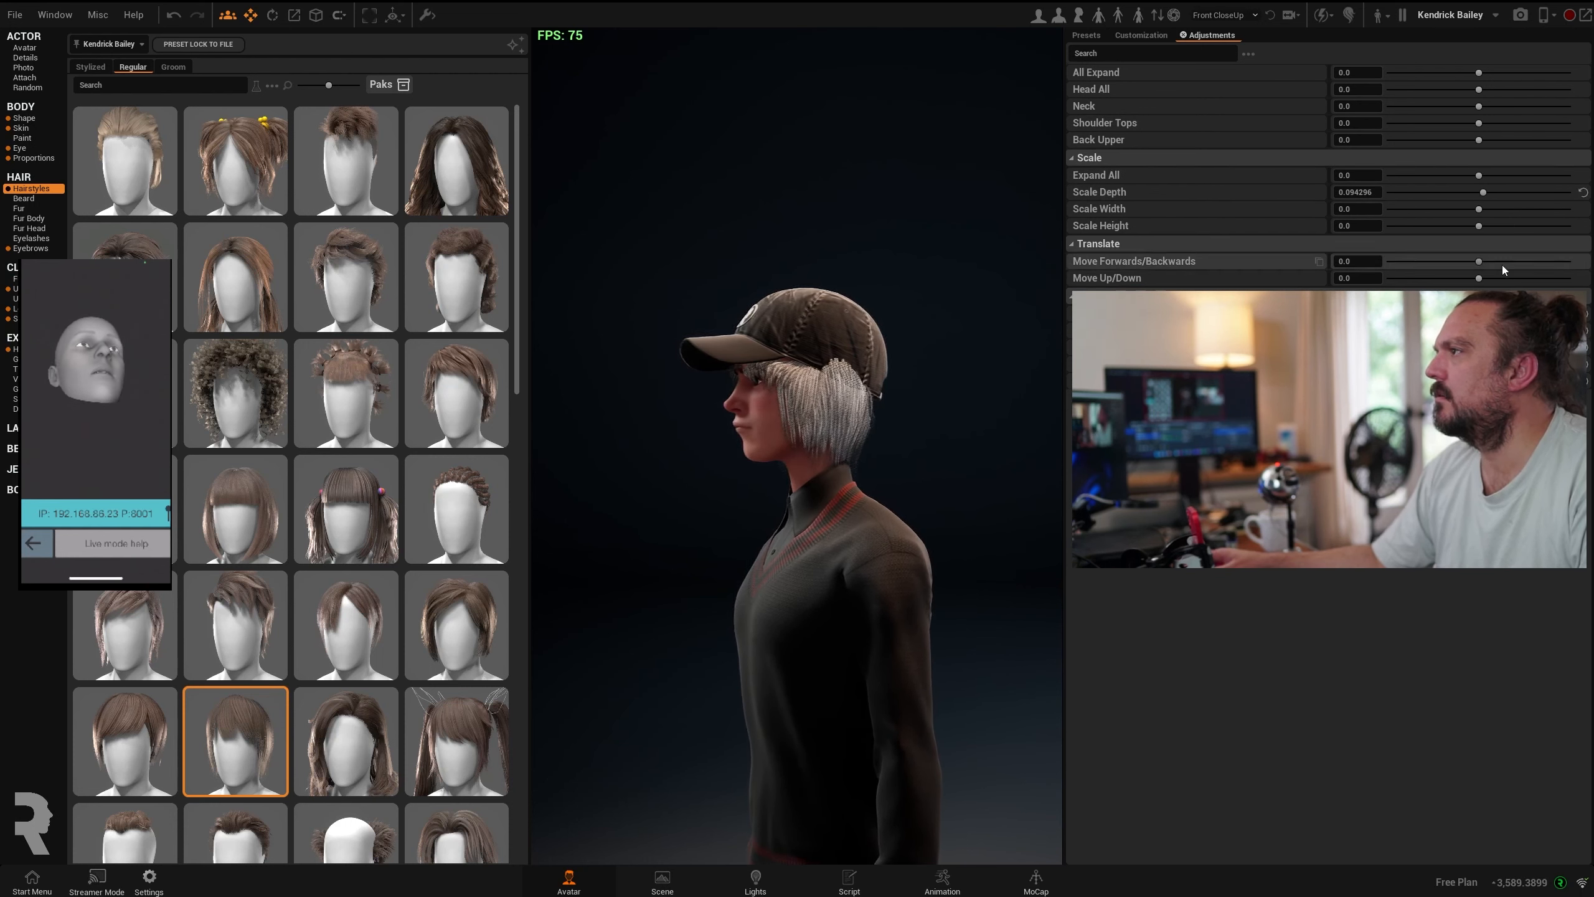
left_click_drag(1479, 261, 1484, 261)
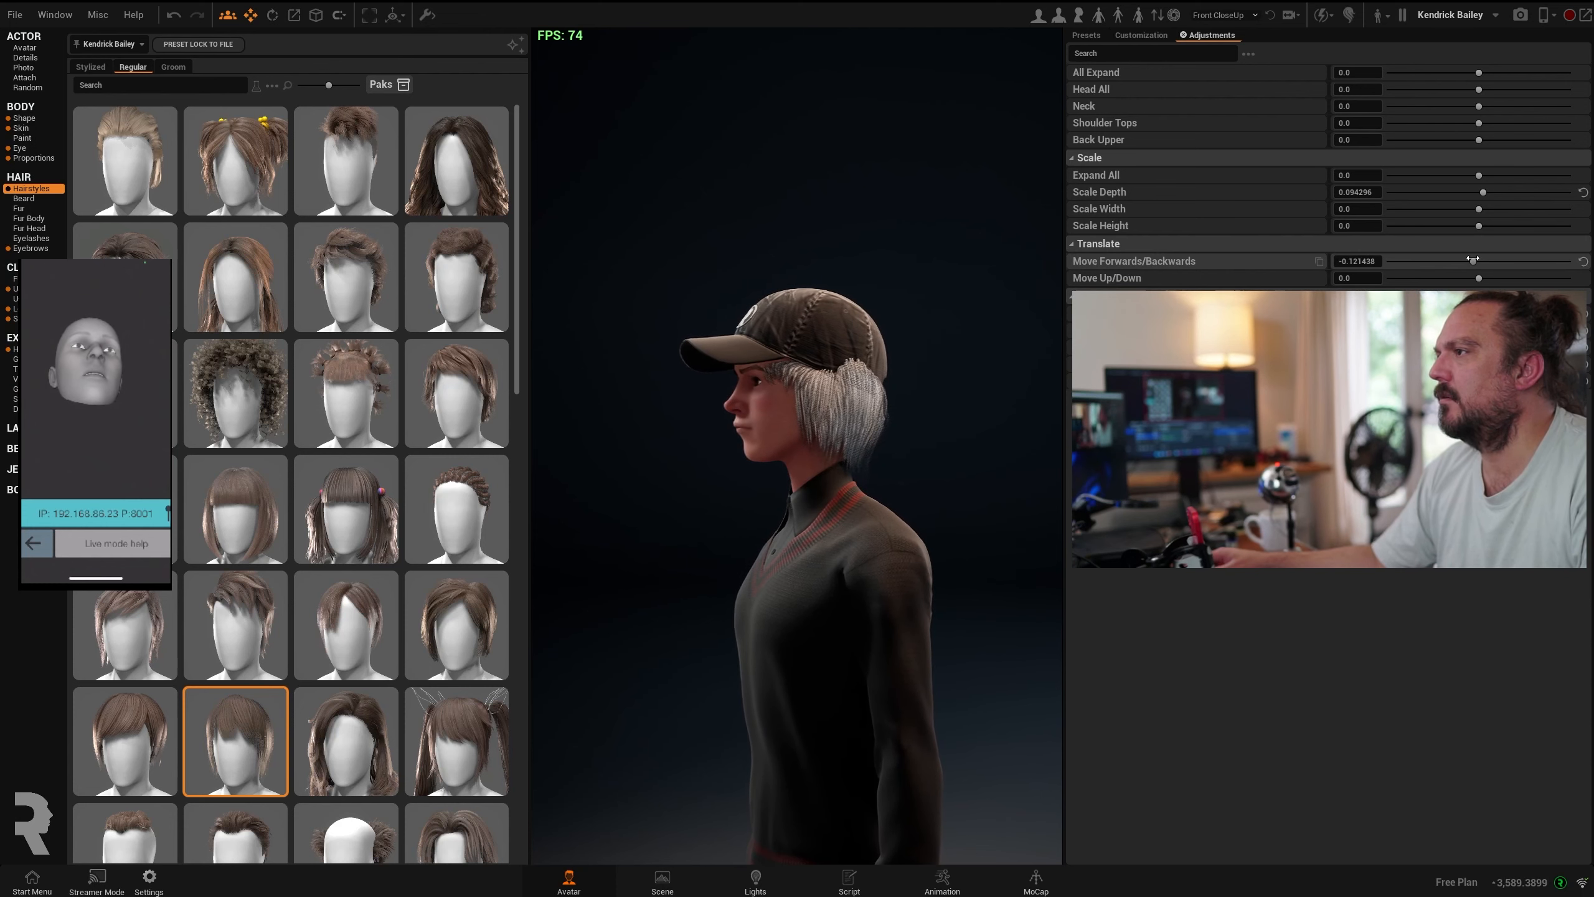
left_click_drag(825, 415, 876, 508)
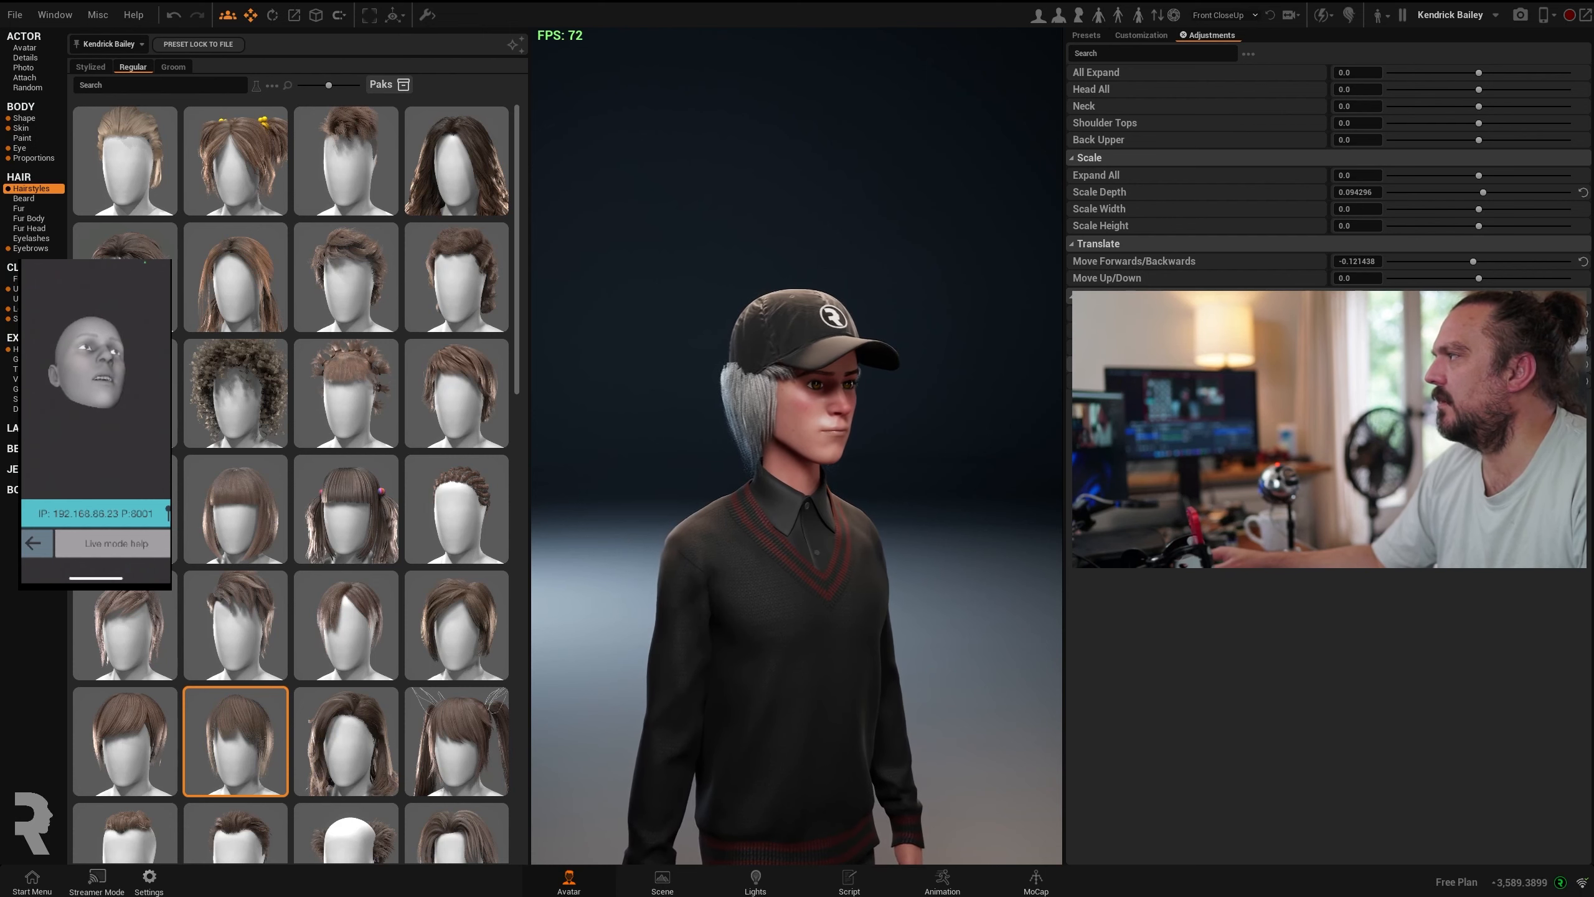
left_click_drag(792, 429, 595, 429)
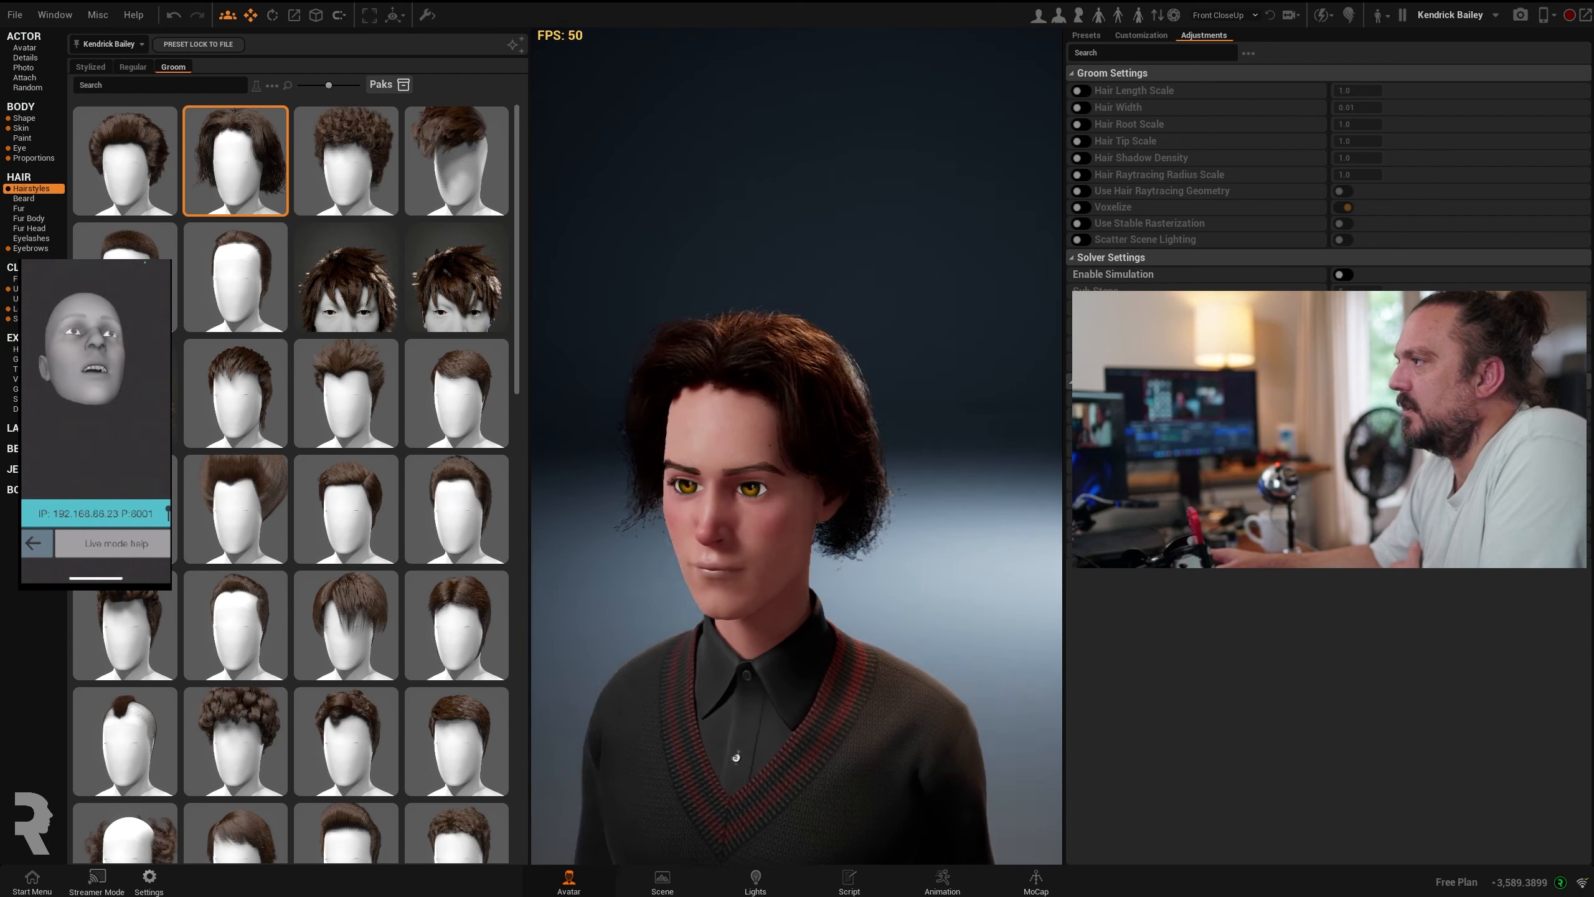
- Enable simulation for the dark wavy groom hairstyle and frame the avatar's head and torso to watch the hair move
left_click(1343, 275)
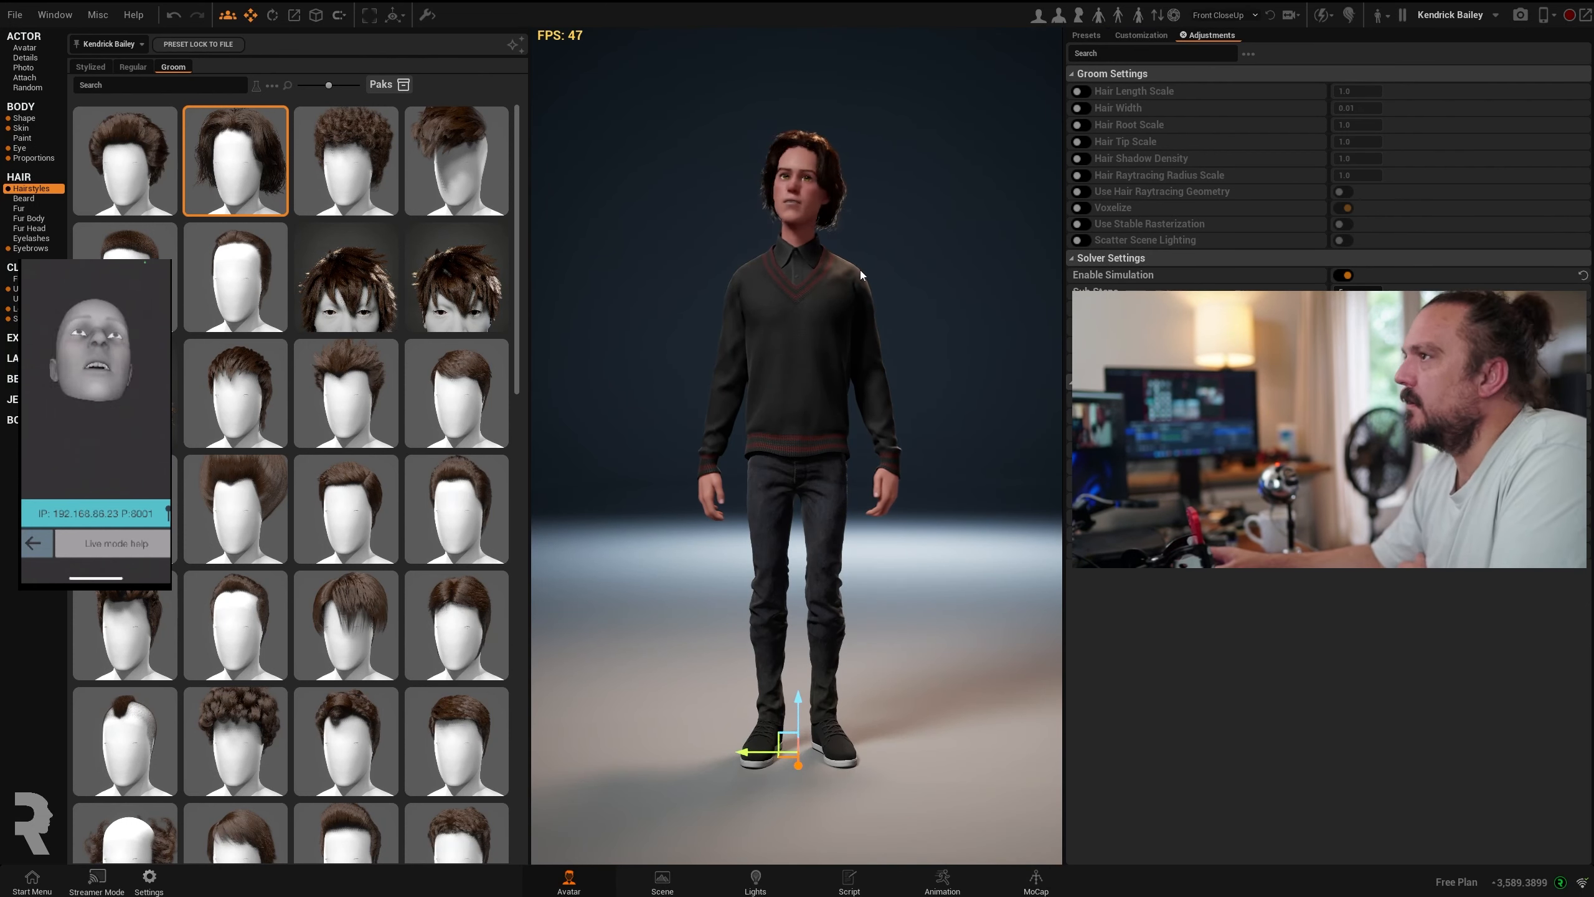
scroll(804, 265, "up", 3)
middle_click_drag(805, 265, 799, 254)
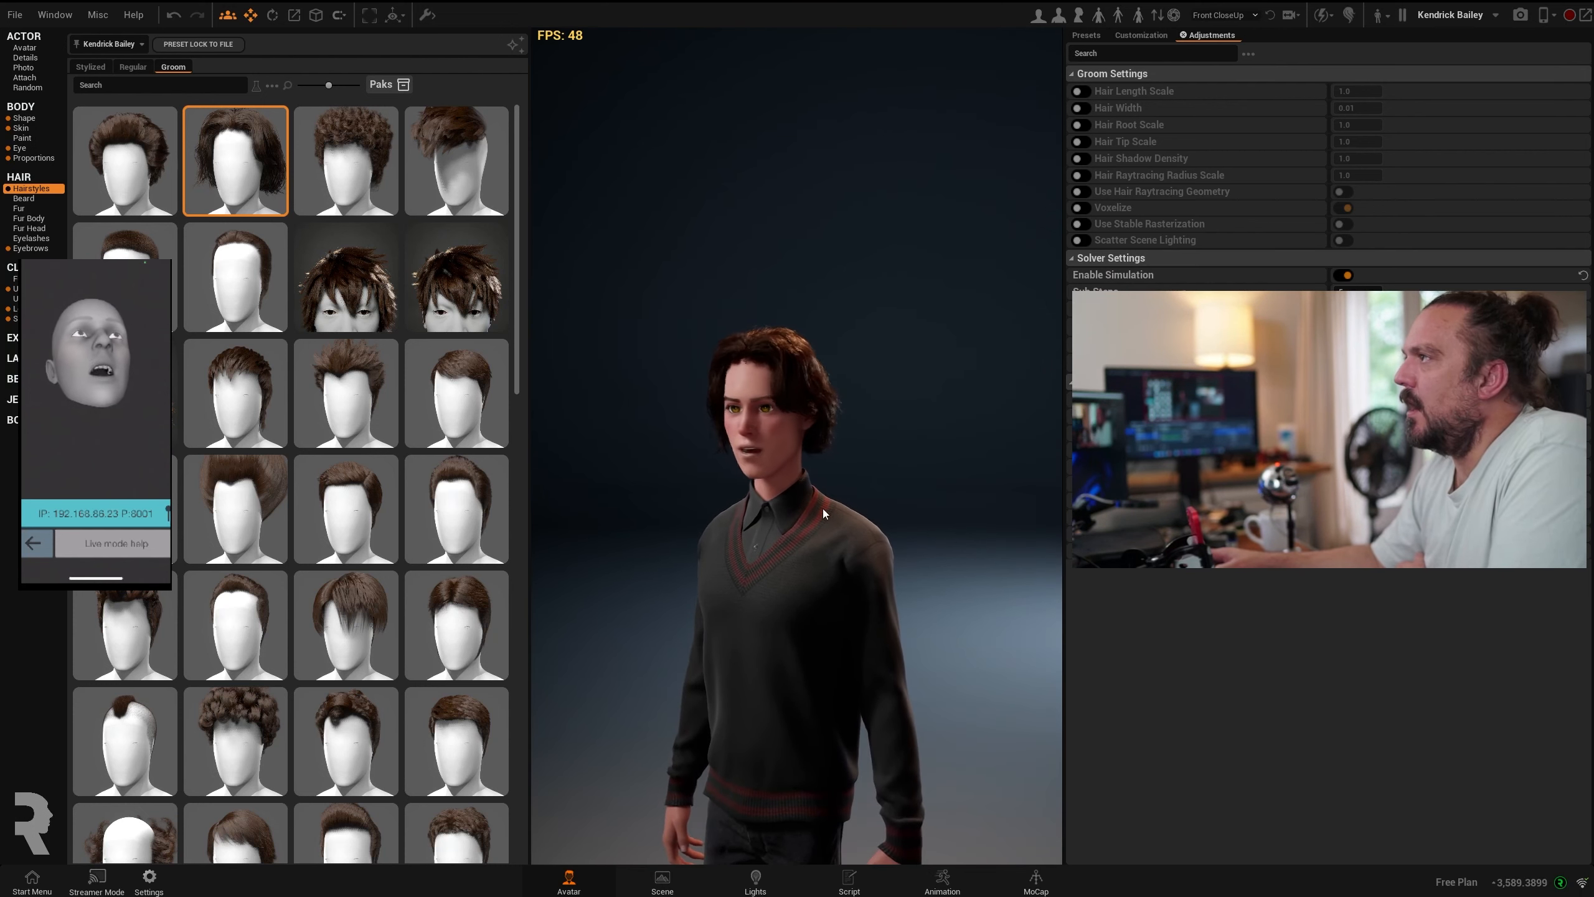
- Try two pale beige color presets on the groom hairstyle, then apply the crimson red preset
left_click(1086, 36)
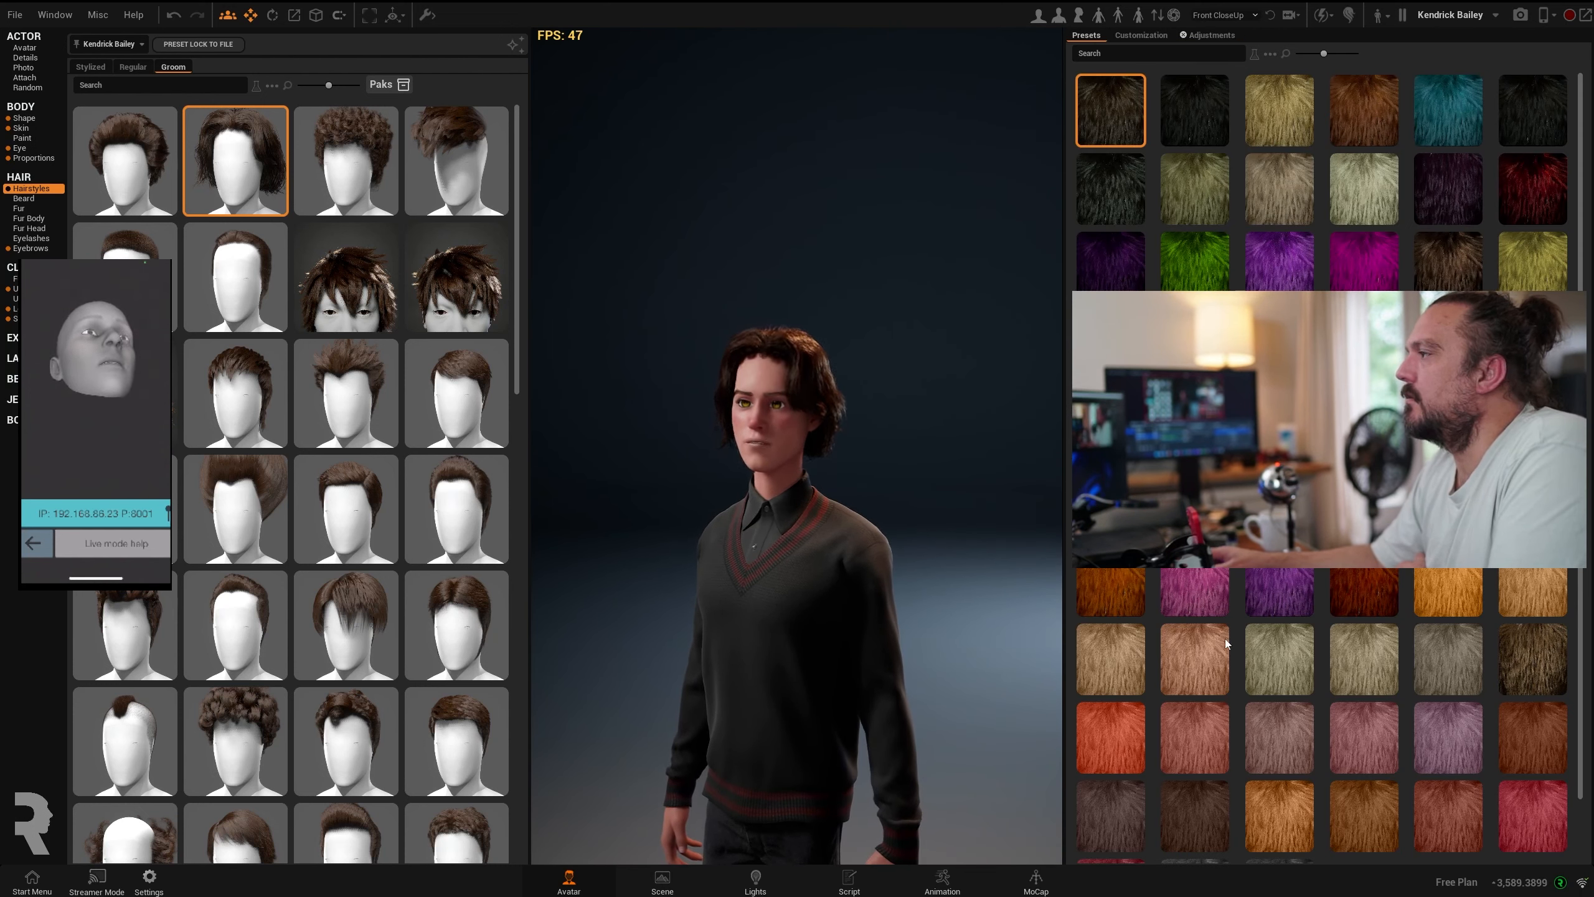
left_click(1282, 658)
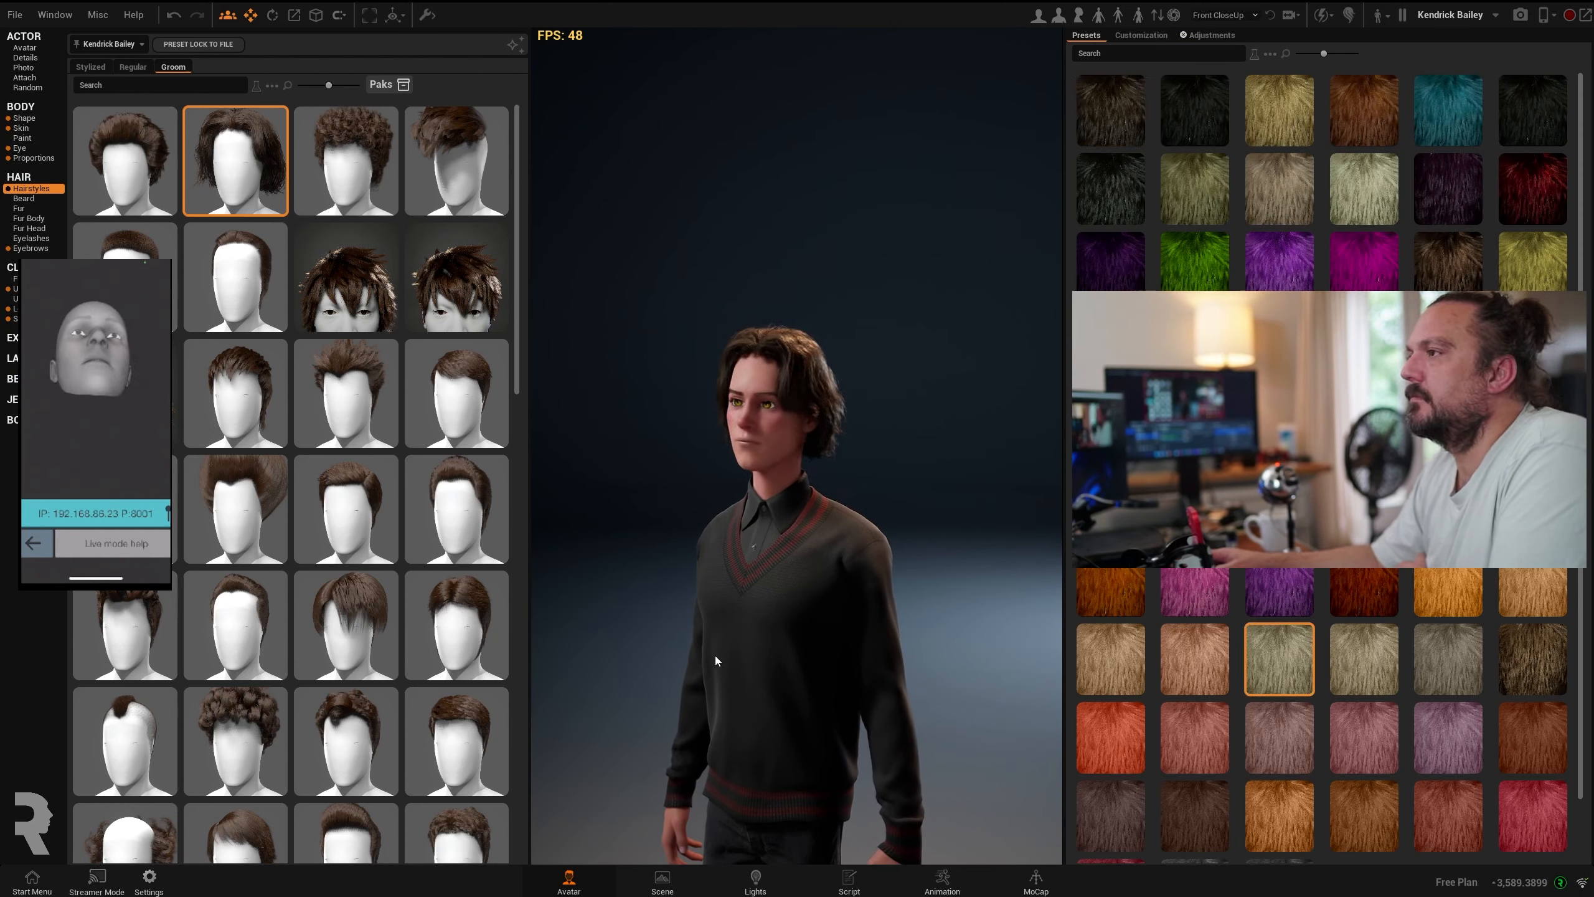
left_click(1357, 668)
scroll(1343, 668, "down", 1)
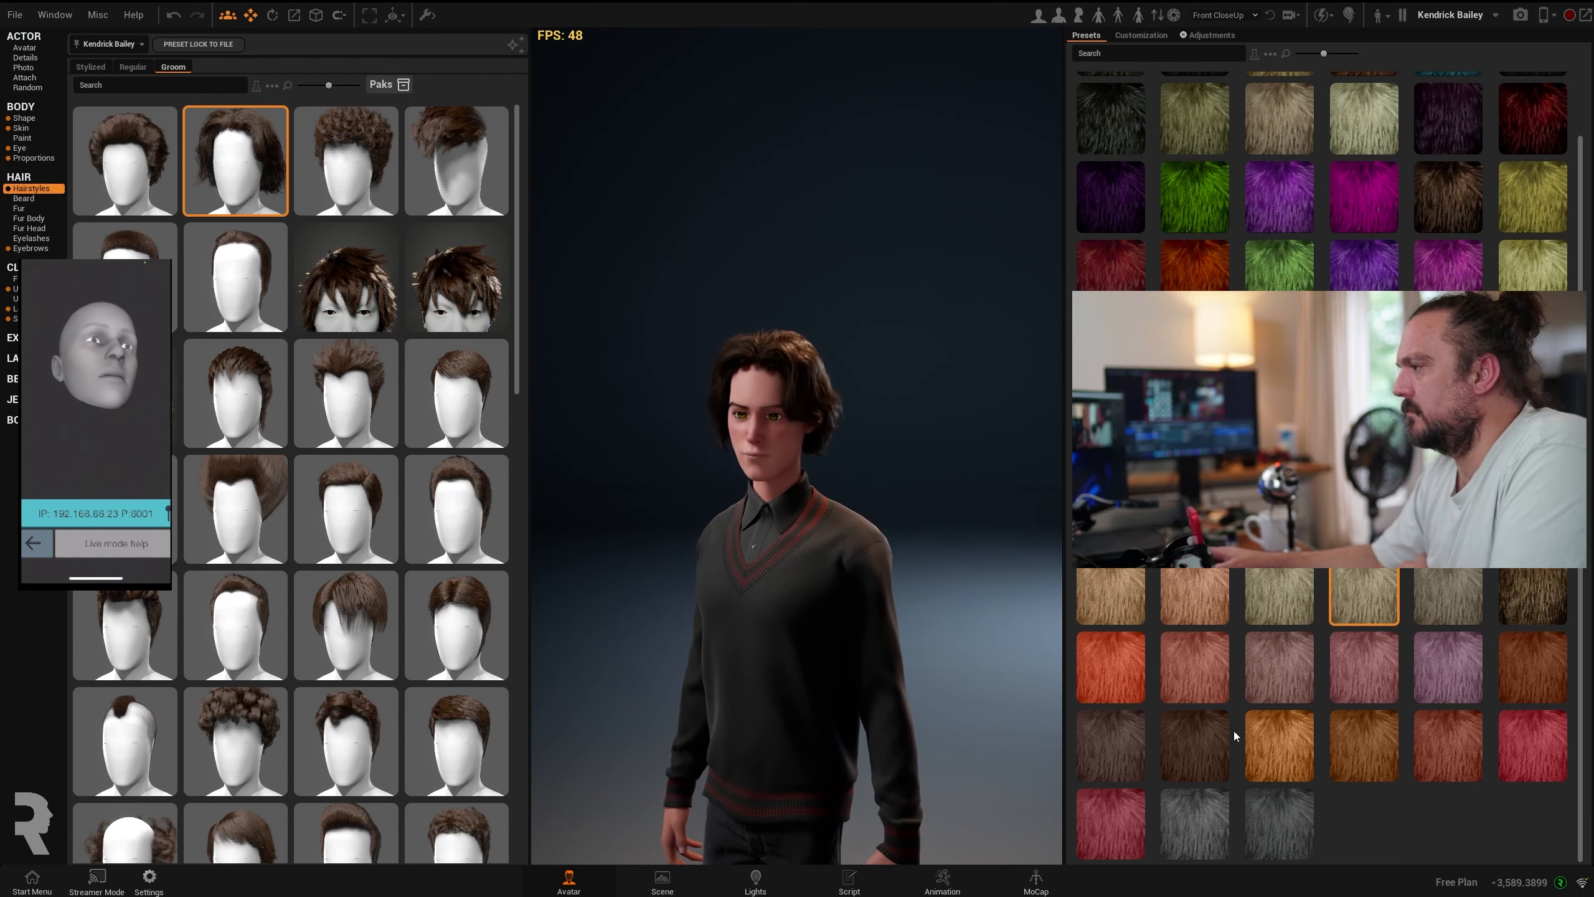
left_click(1519, 730)
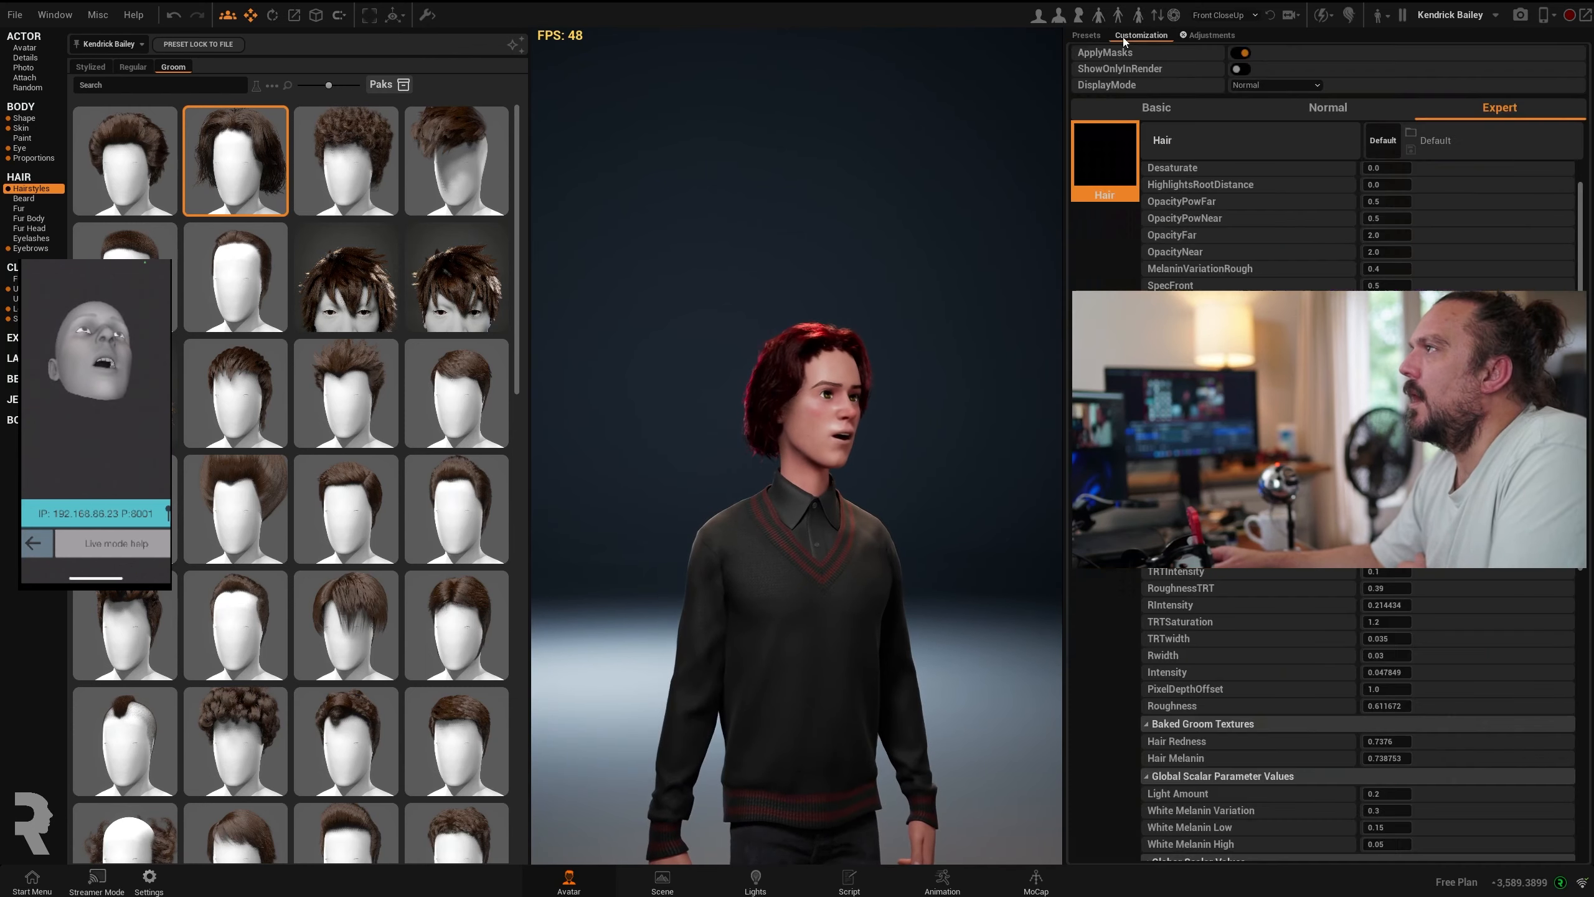
- Examine the groom hairstyle's Expert customization parameters, including highlights and ombre, then show the Normal set
left_click(1137, 35)
scroll(1274, 653, "down", 12)
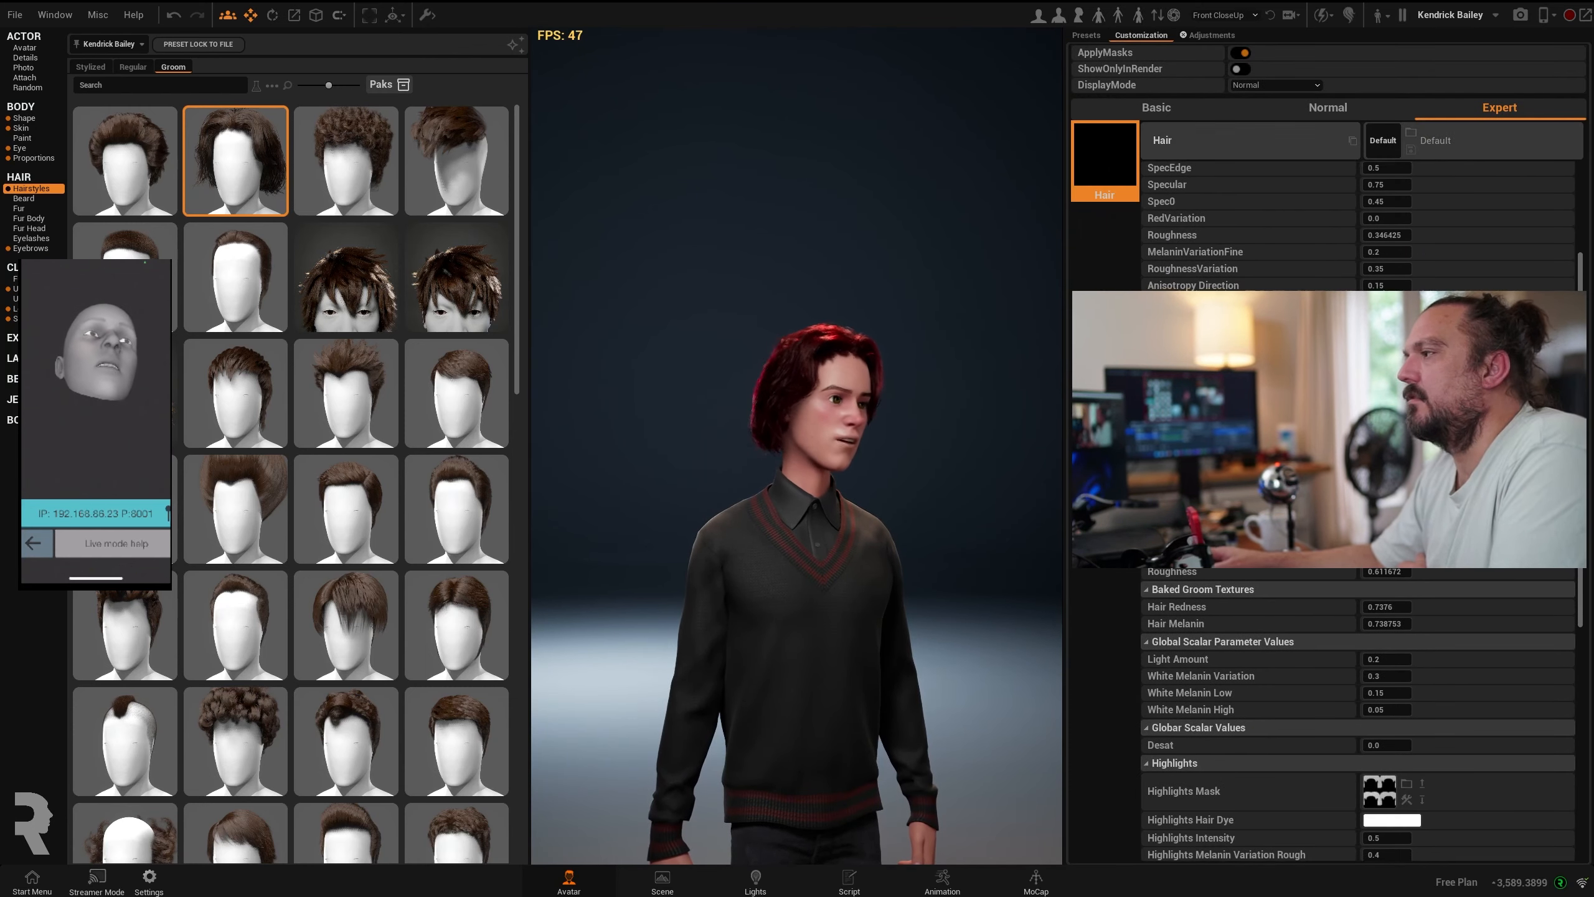
scroll(1274, 653, "up", 10)
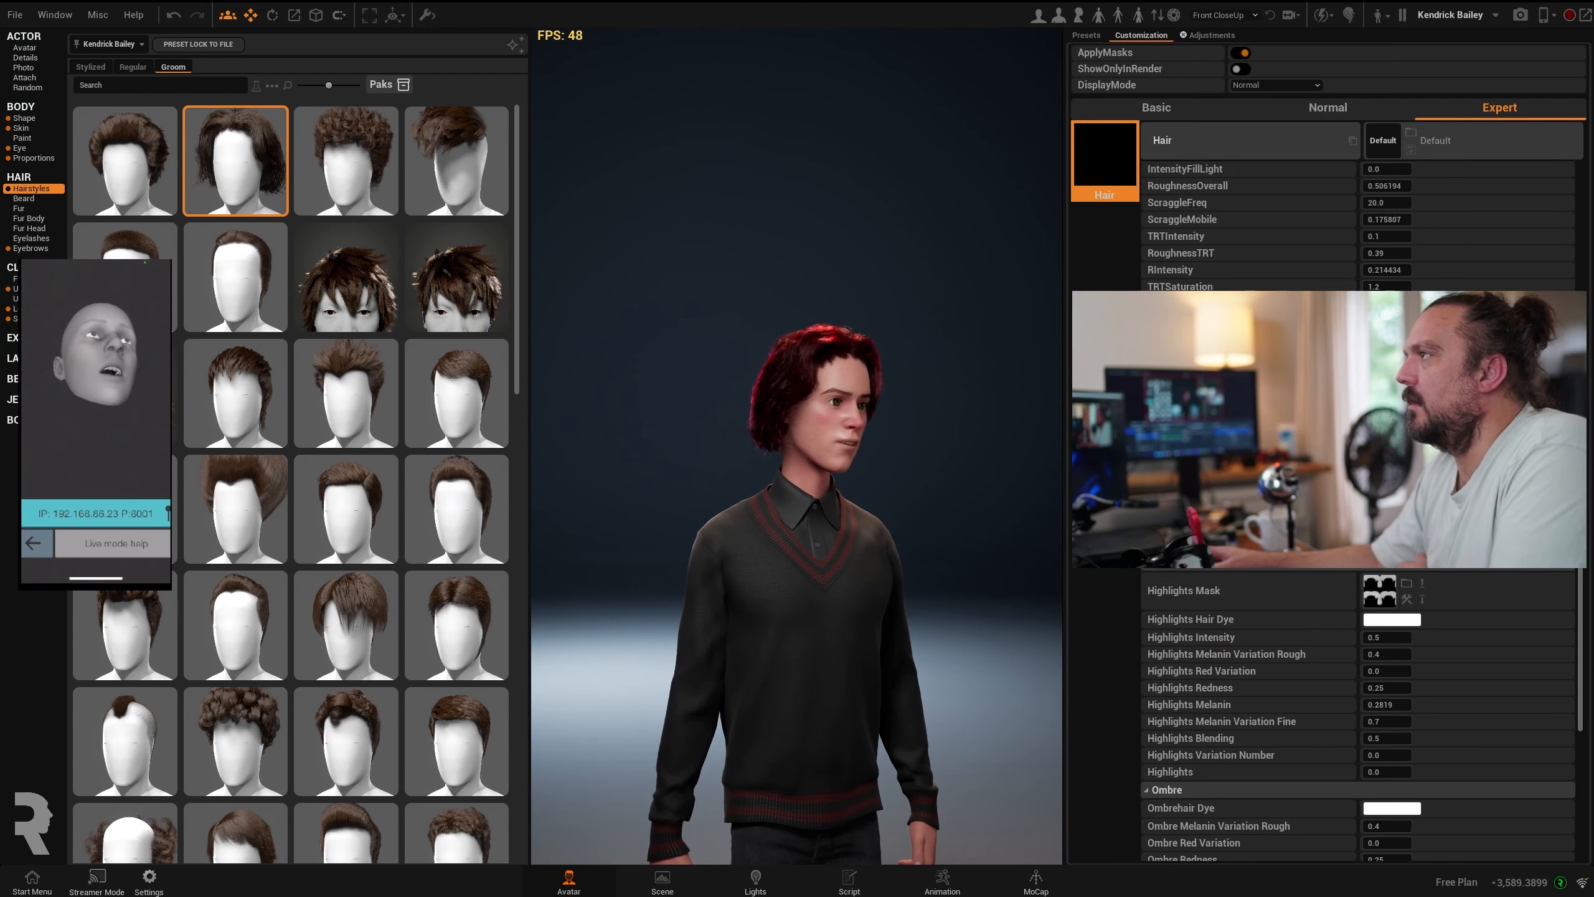
left_click(1310, 108)
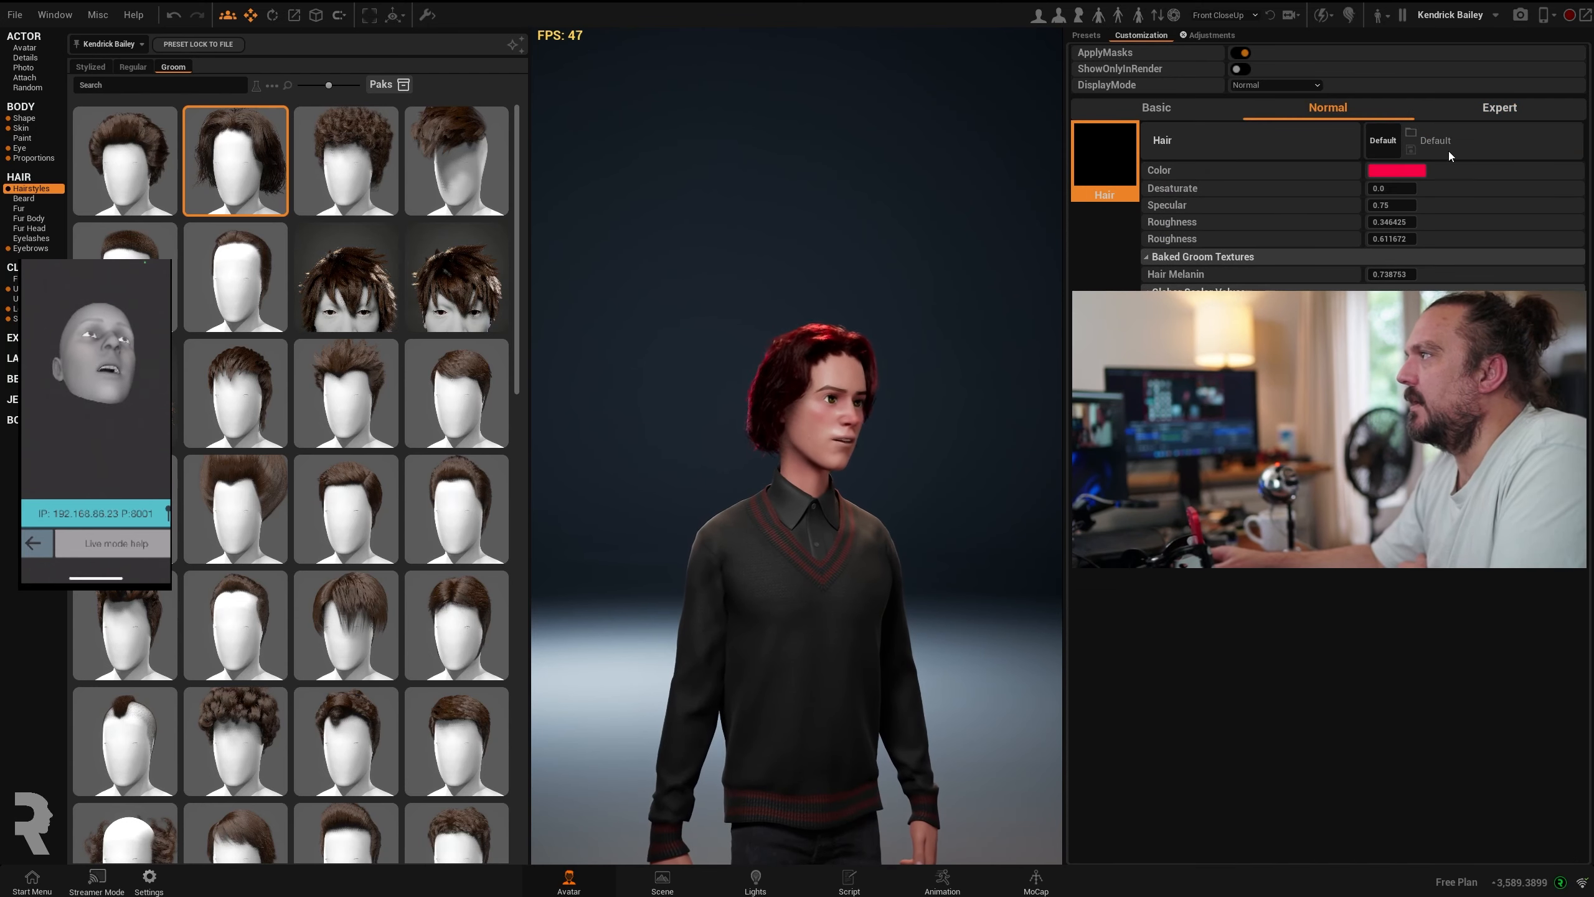
- Raise the red groom hair's Specular value to about 5.27, then show the hairstyle's adjustment settings
left_click_drag(1386, 205, 1337, 205)
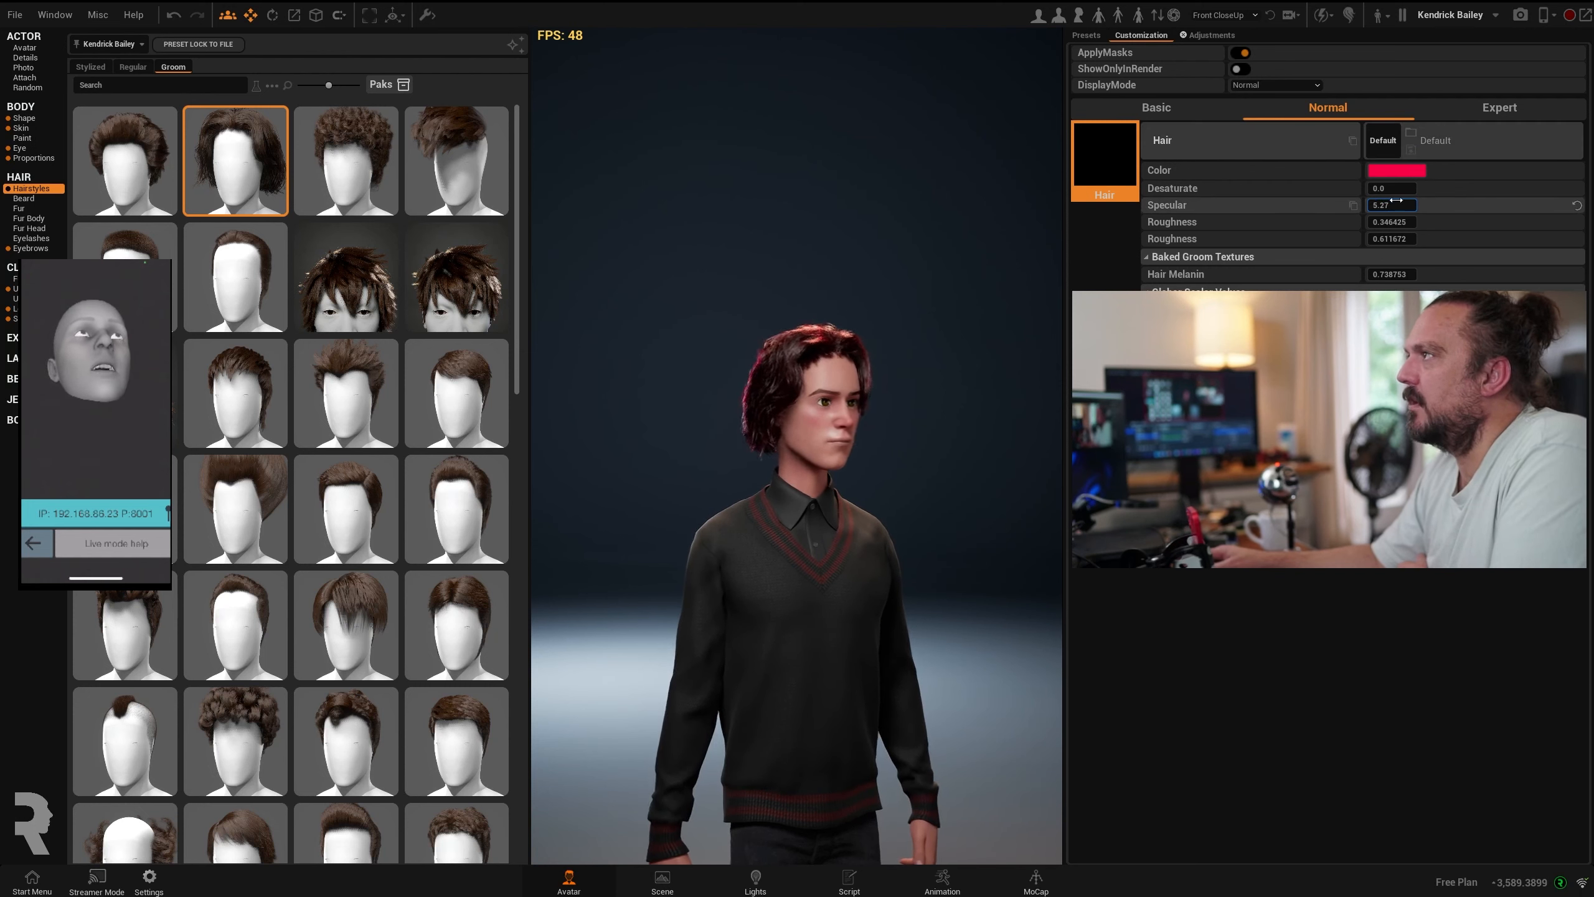
left_click(1084, 34)
left_click(1205, 36)
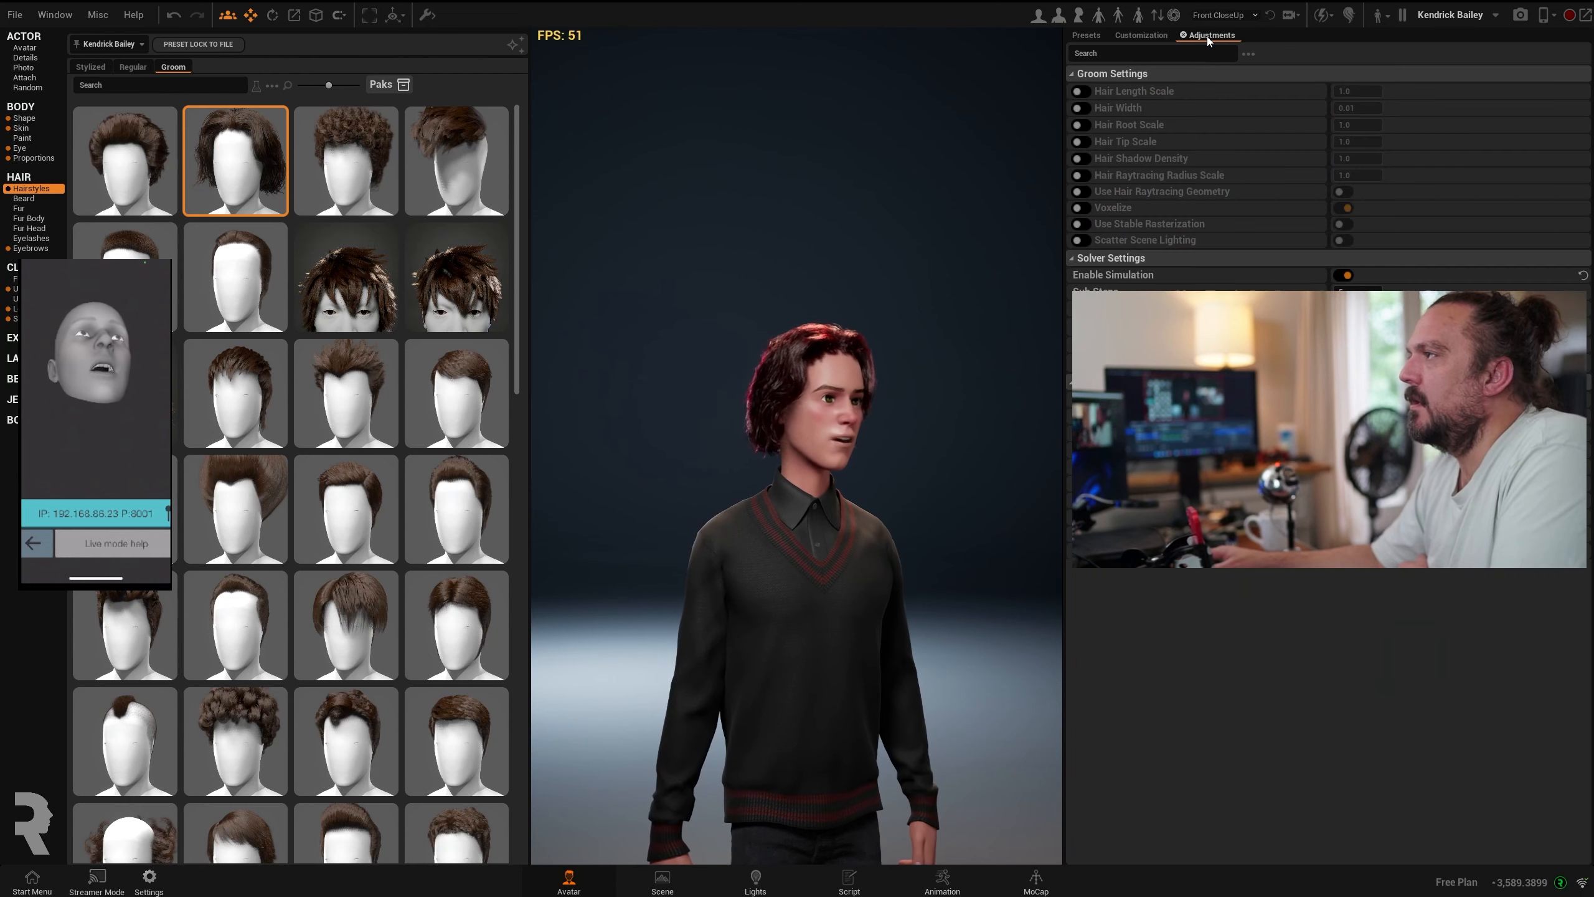
- Turn the red groom hair's simulation off and back on, comparing the hair's movement from several angles and distances
left_click_drag(1029, 258, 891, 264)
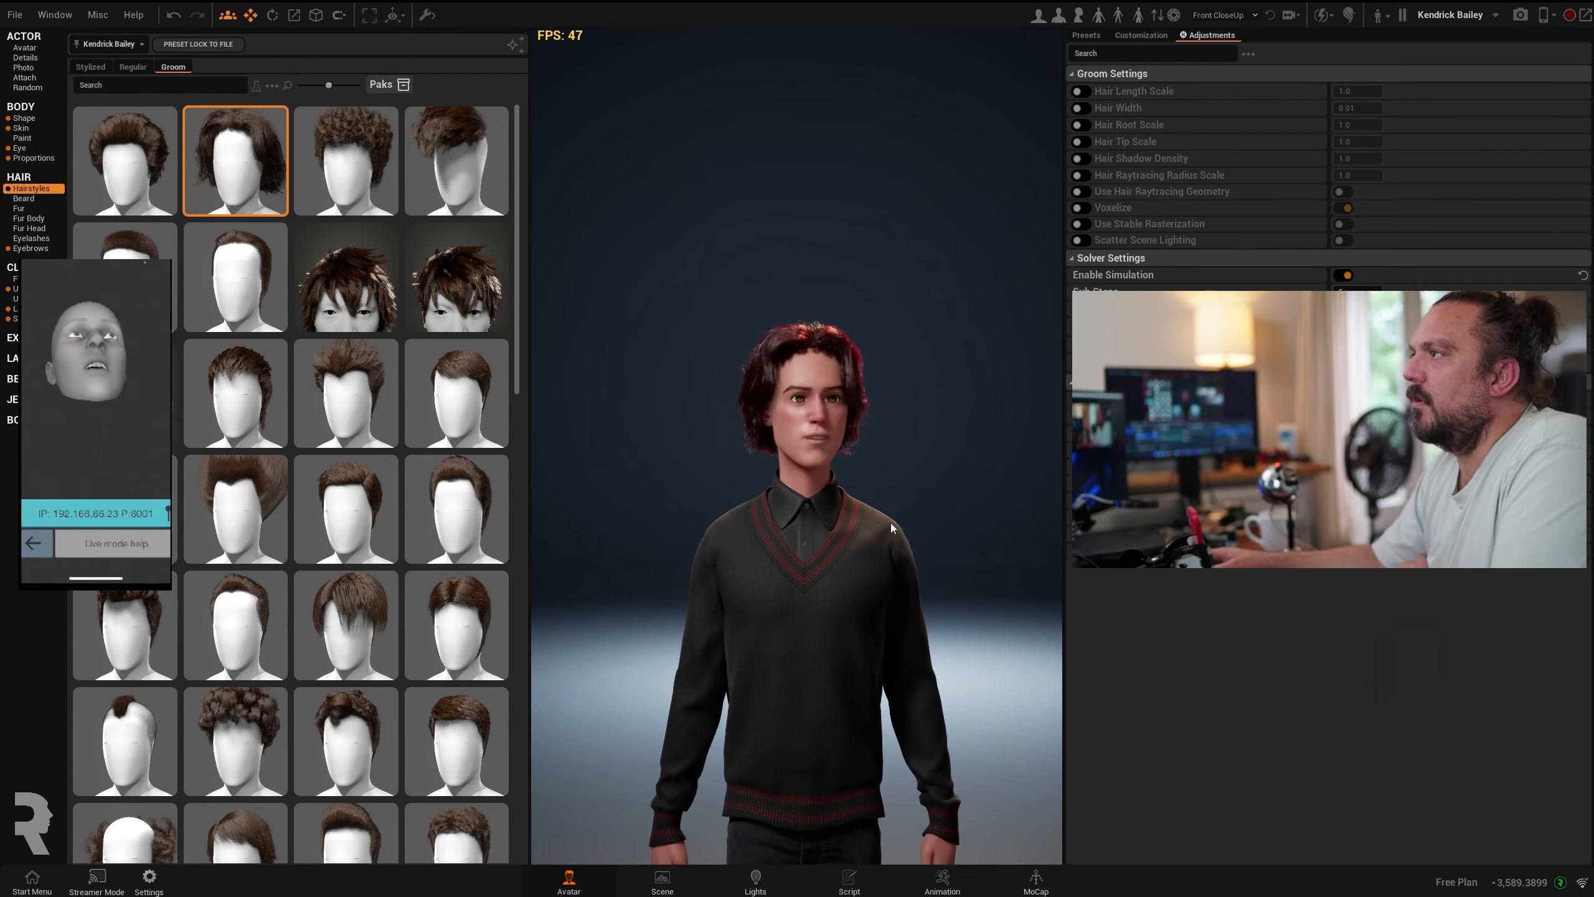
scroll(871, 475, "up", 3)
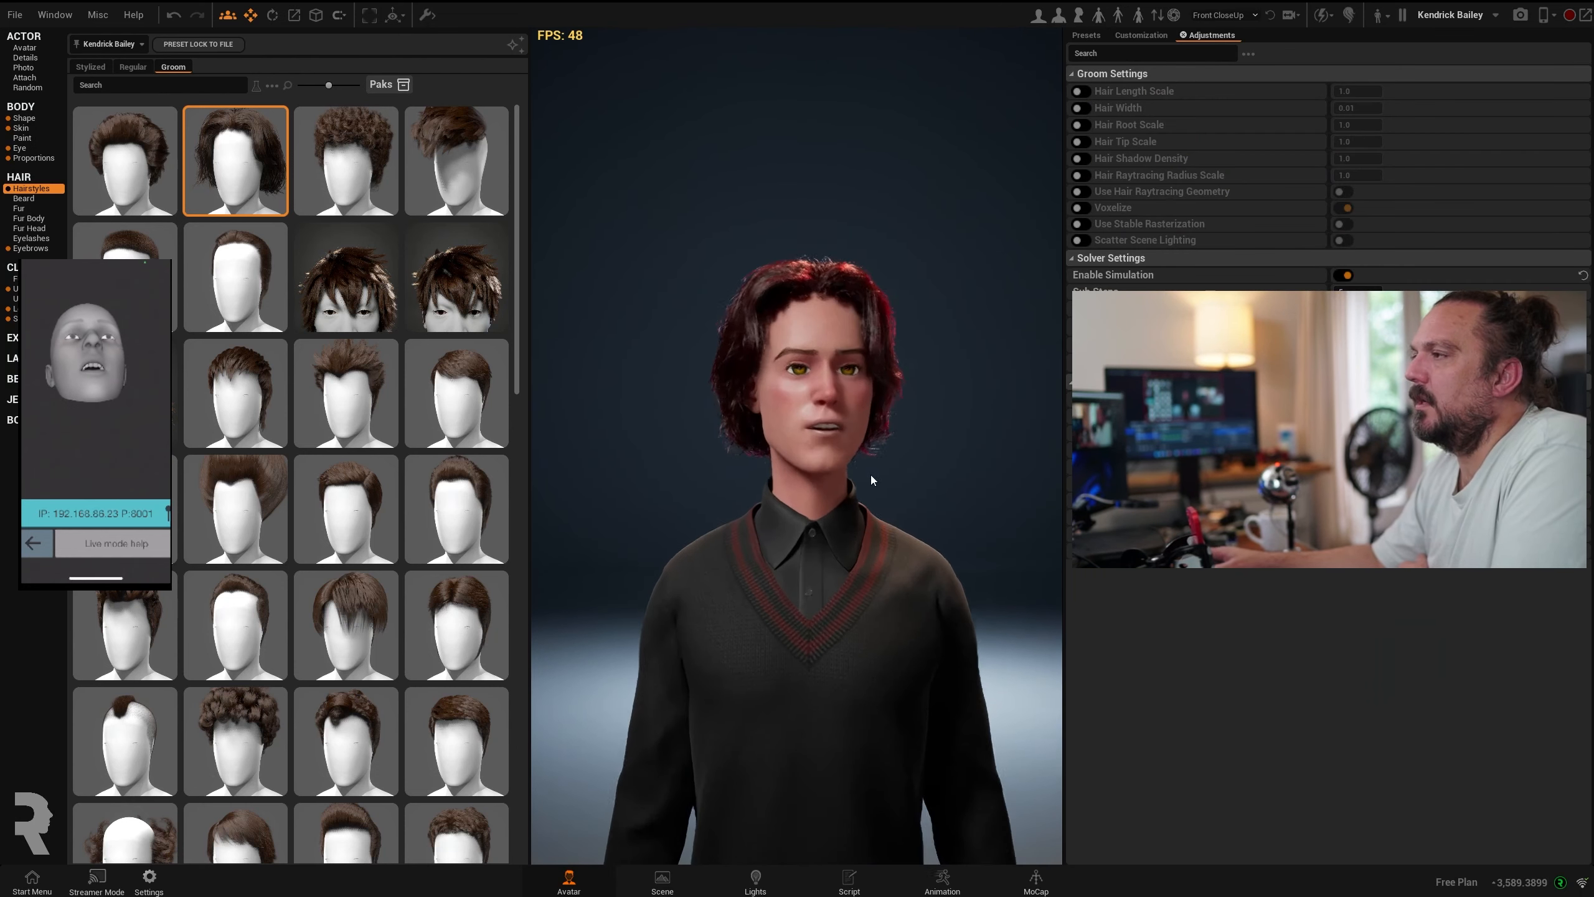
left_click(1342, 275)
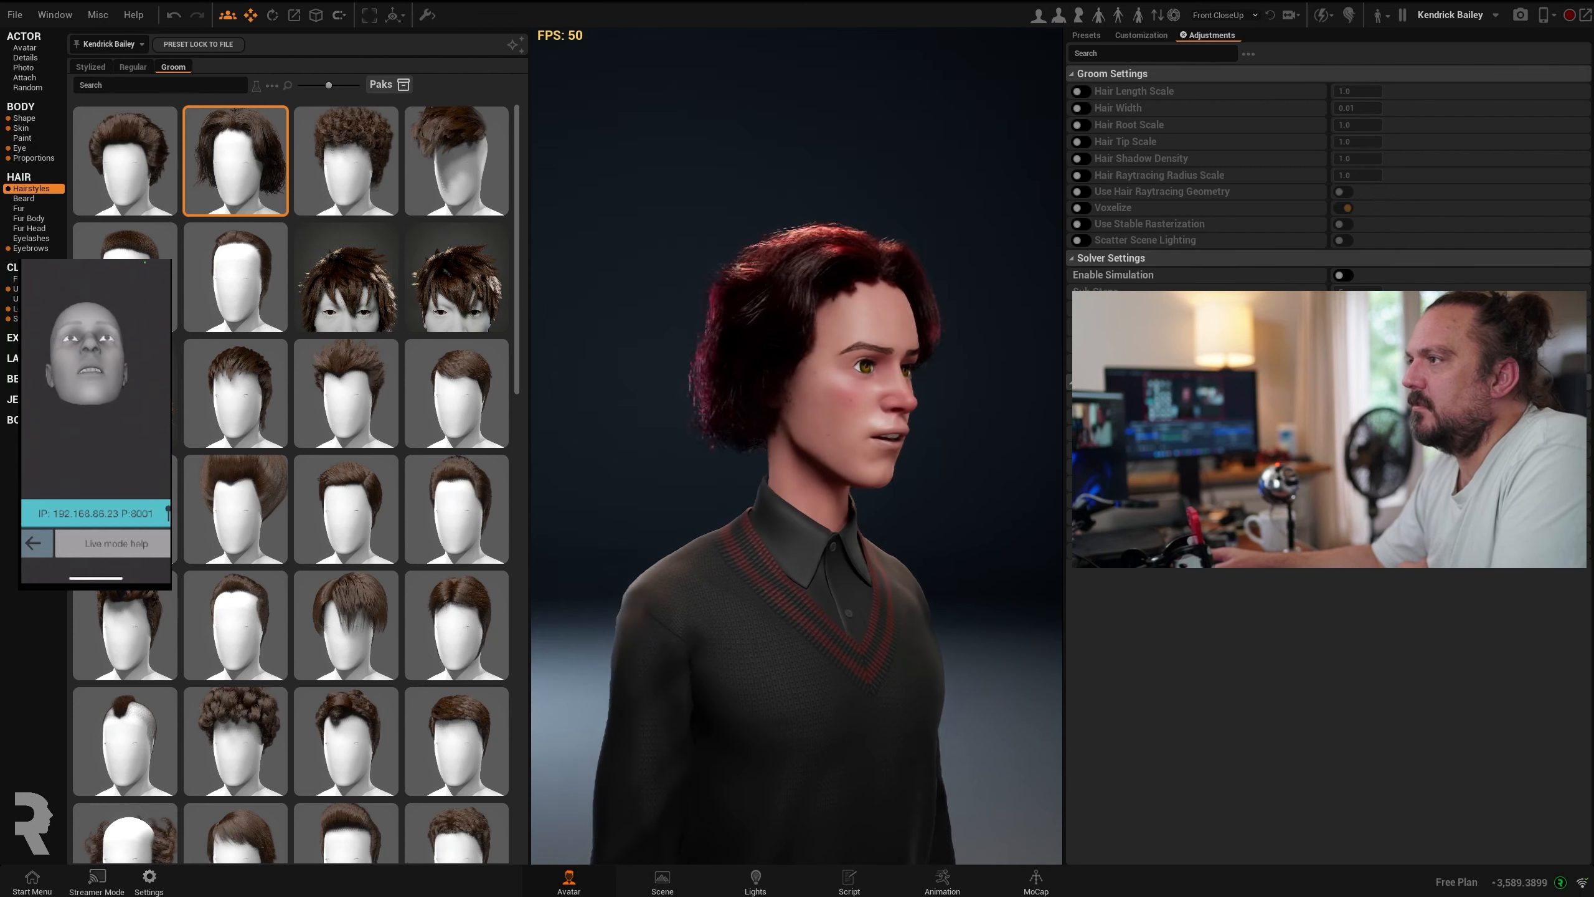
left_click(1343, 276)
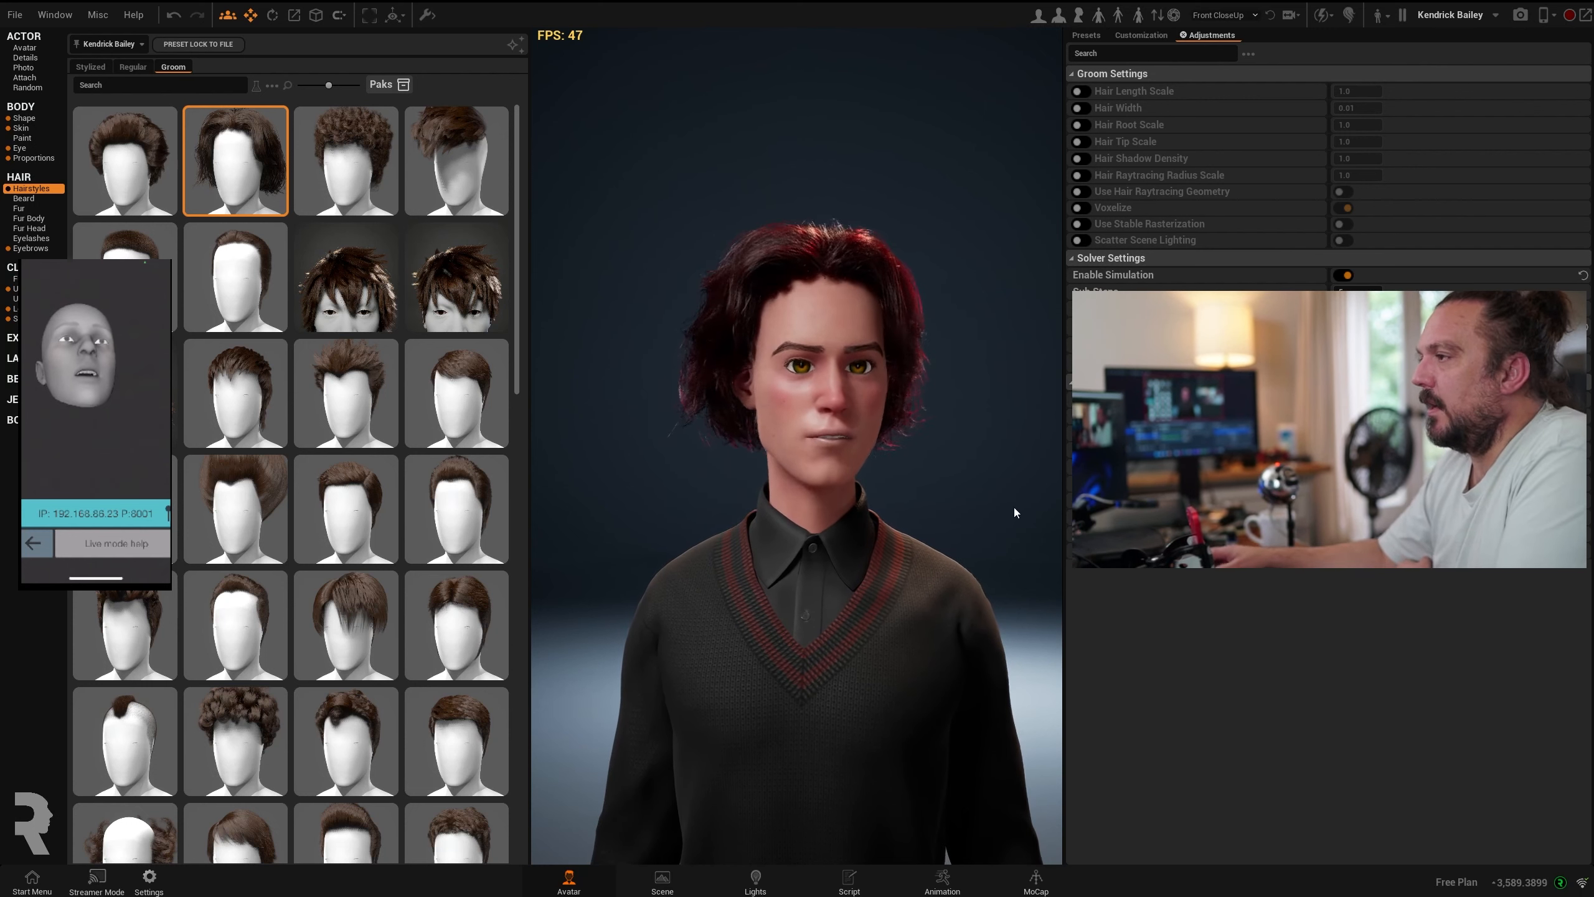
scroll(888, 619, "down", 6)
scroll(806, 684, "up", 2)
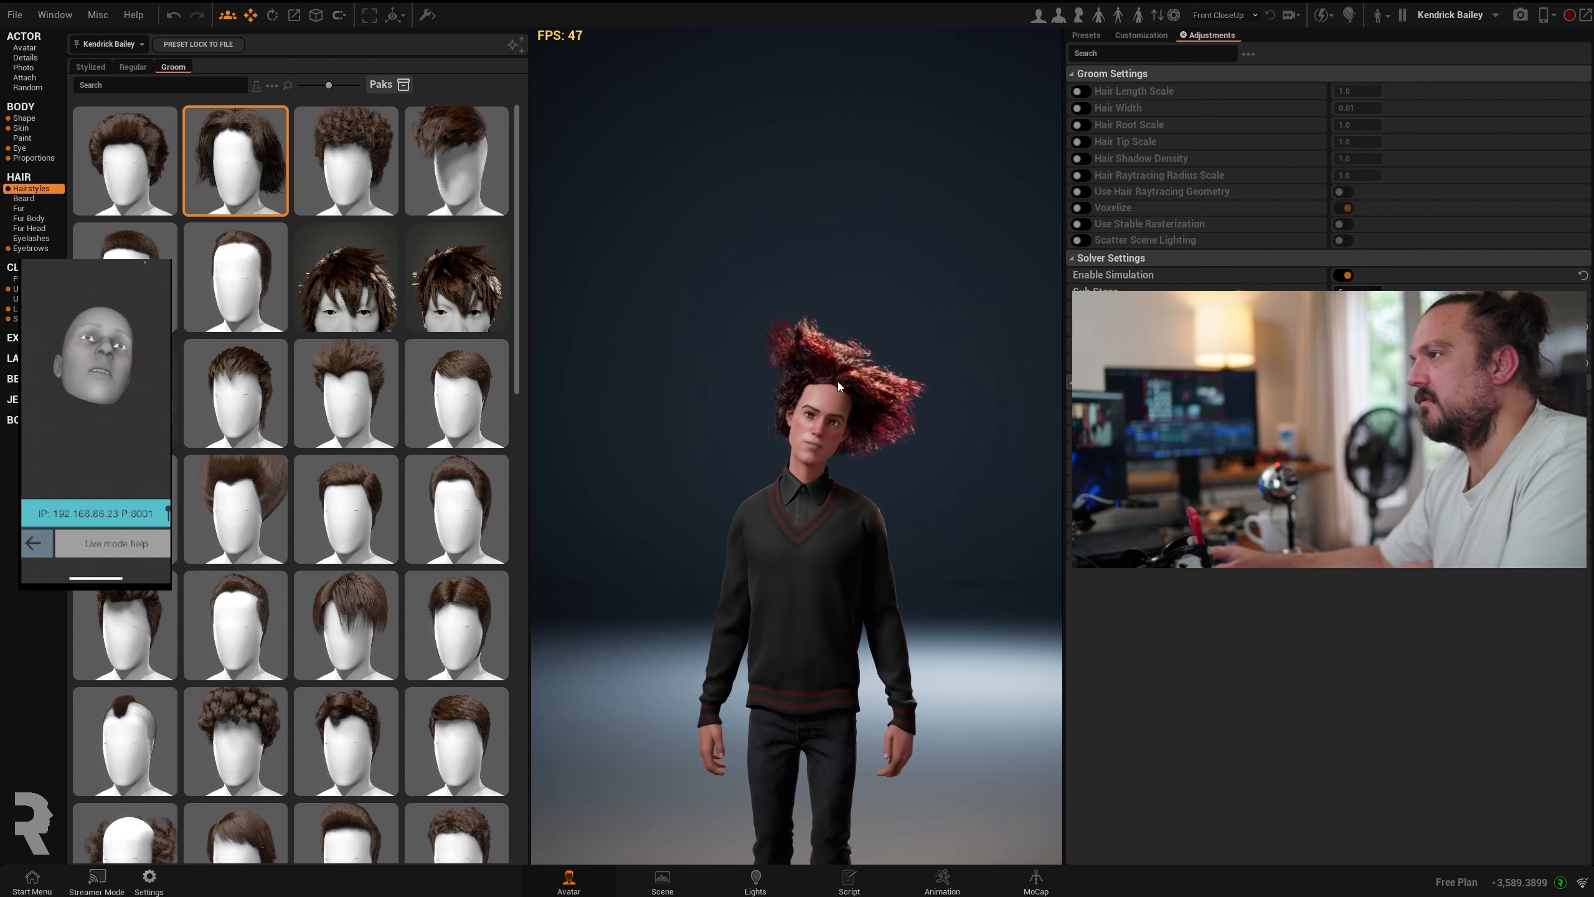
left_click_drag(838, 386, 1030, 465)
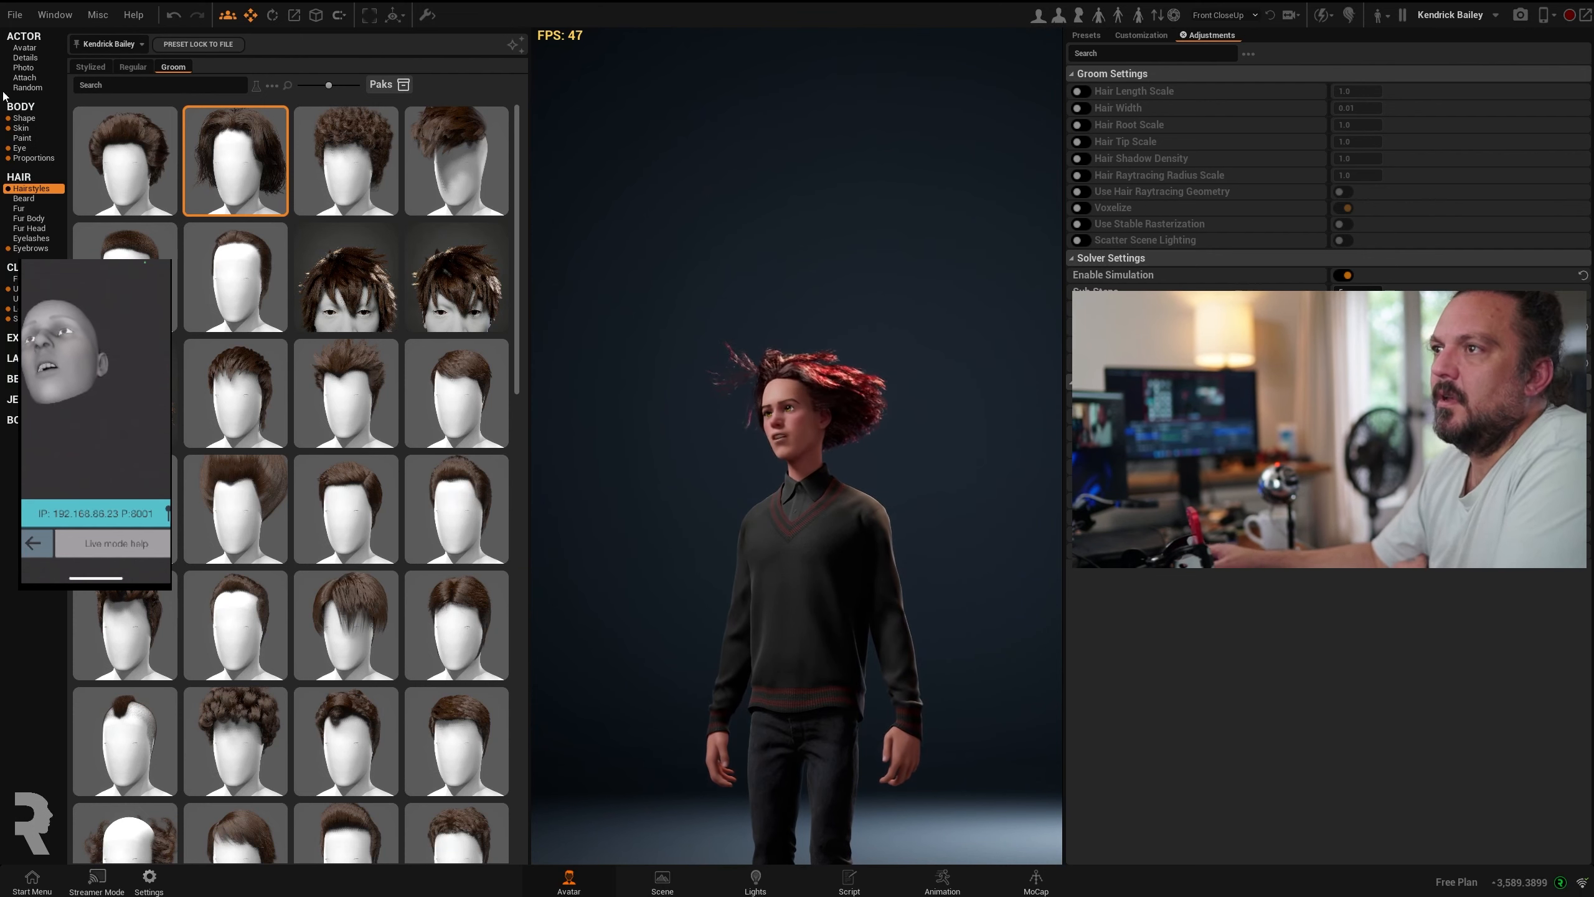
- Browse the groom hairstyles and try several in turn, including a long-fringed style, short cuts and the tall swept-up one
scroll(283, 545, "down", 1)
scroll(263, 540, "down", 4)
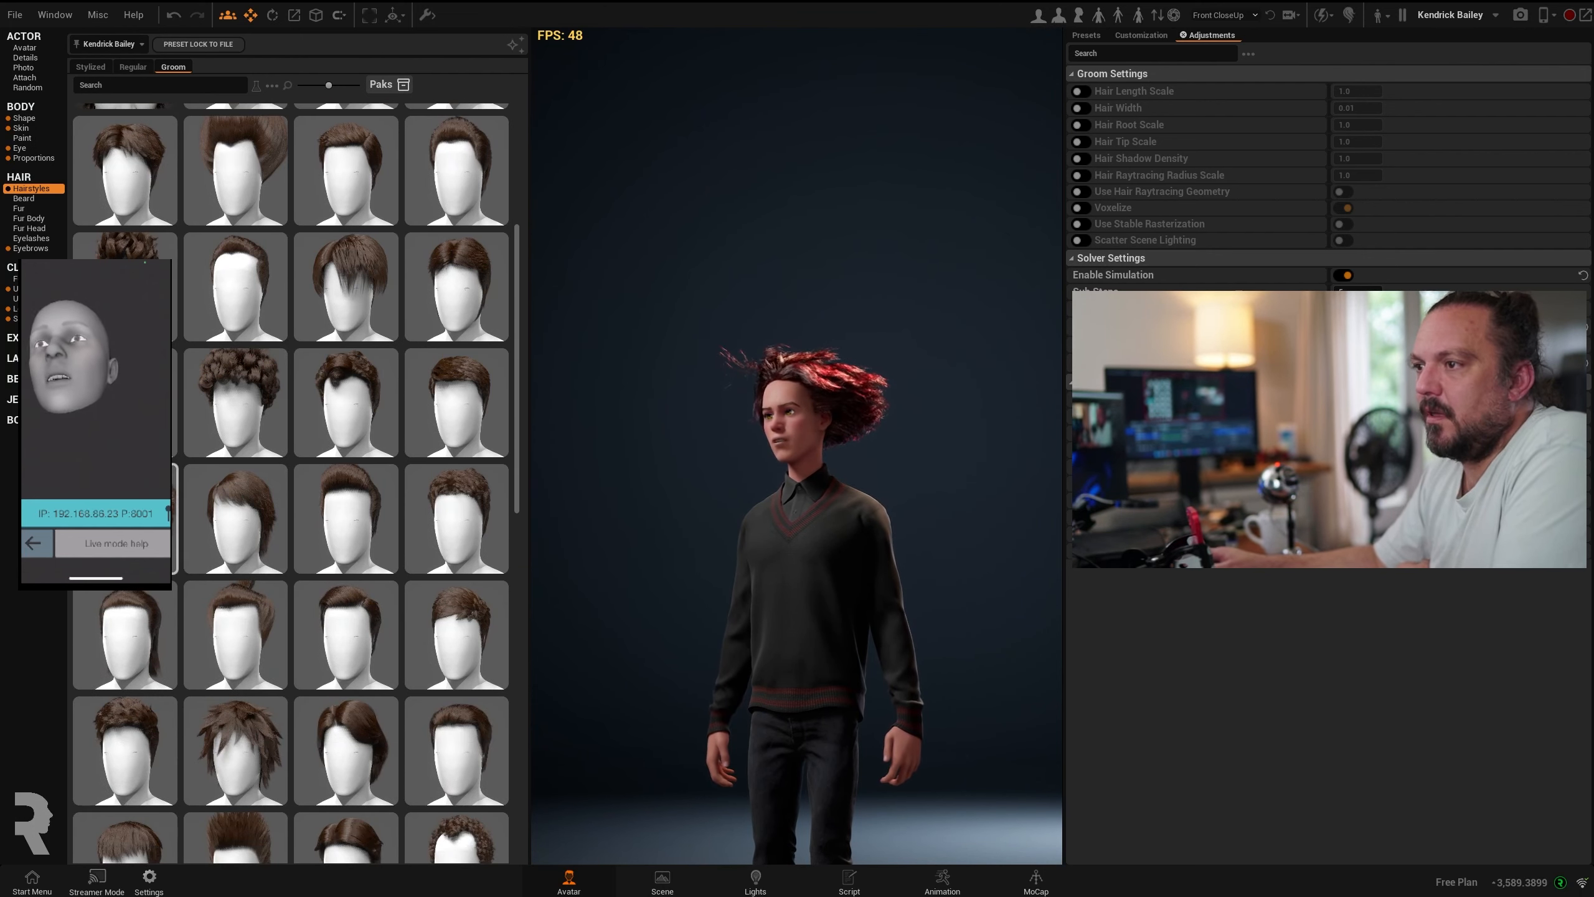
scroll(226, 552, "down", 3)
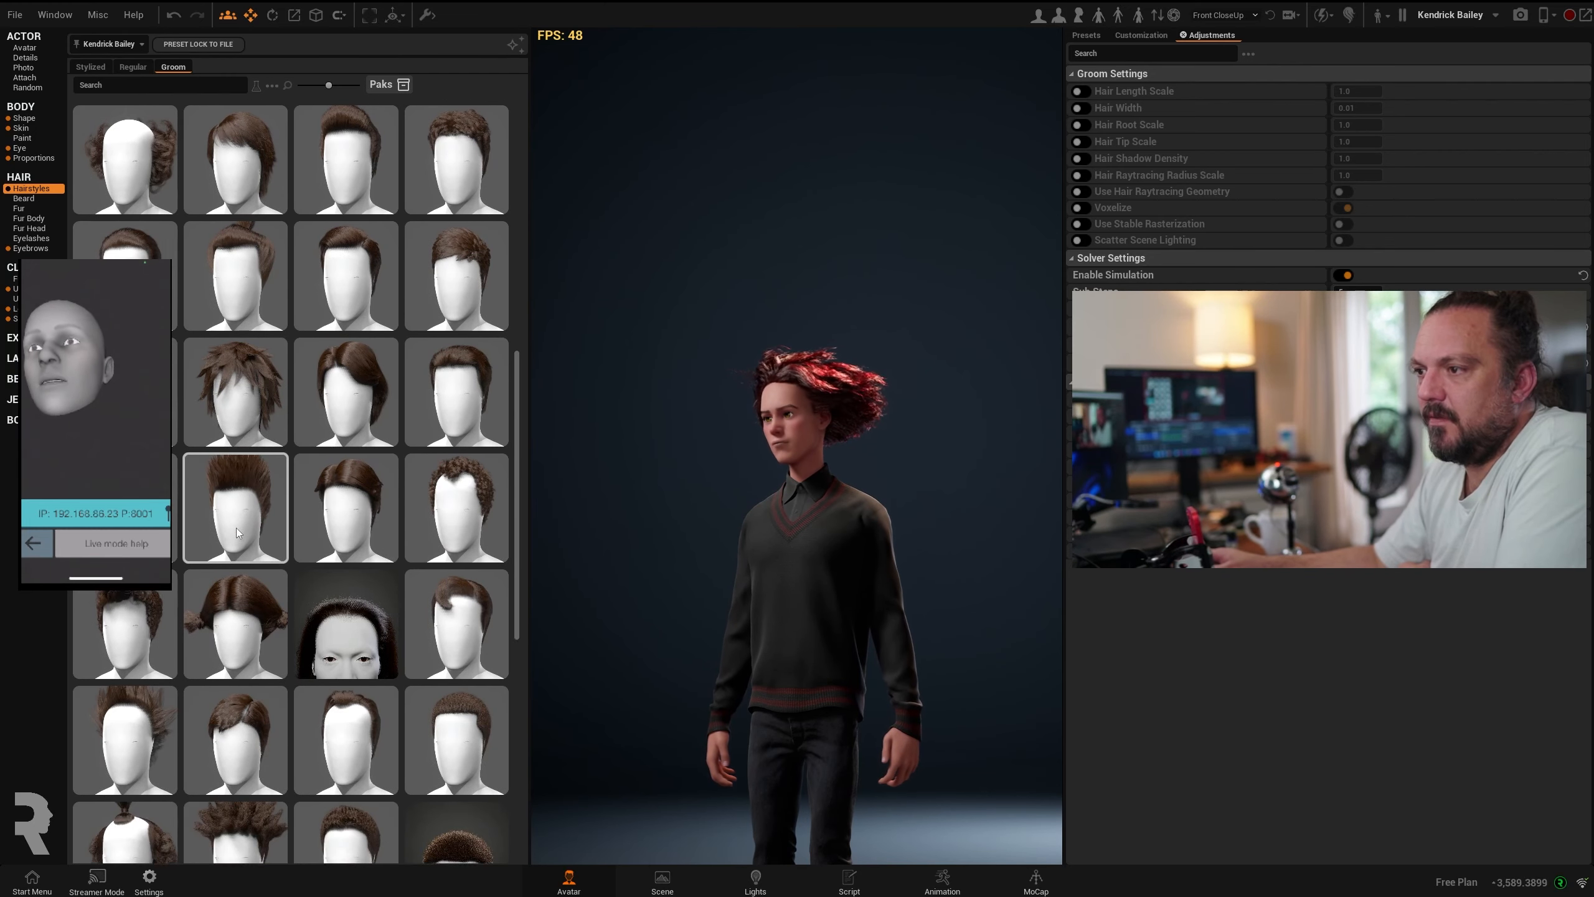
scroll(244, 552, "down", 4)
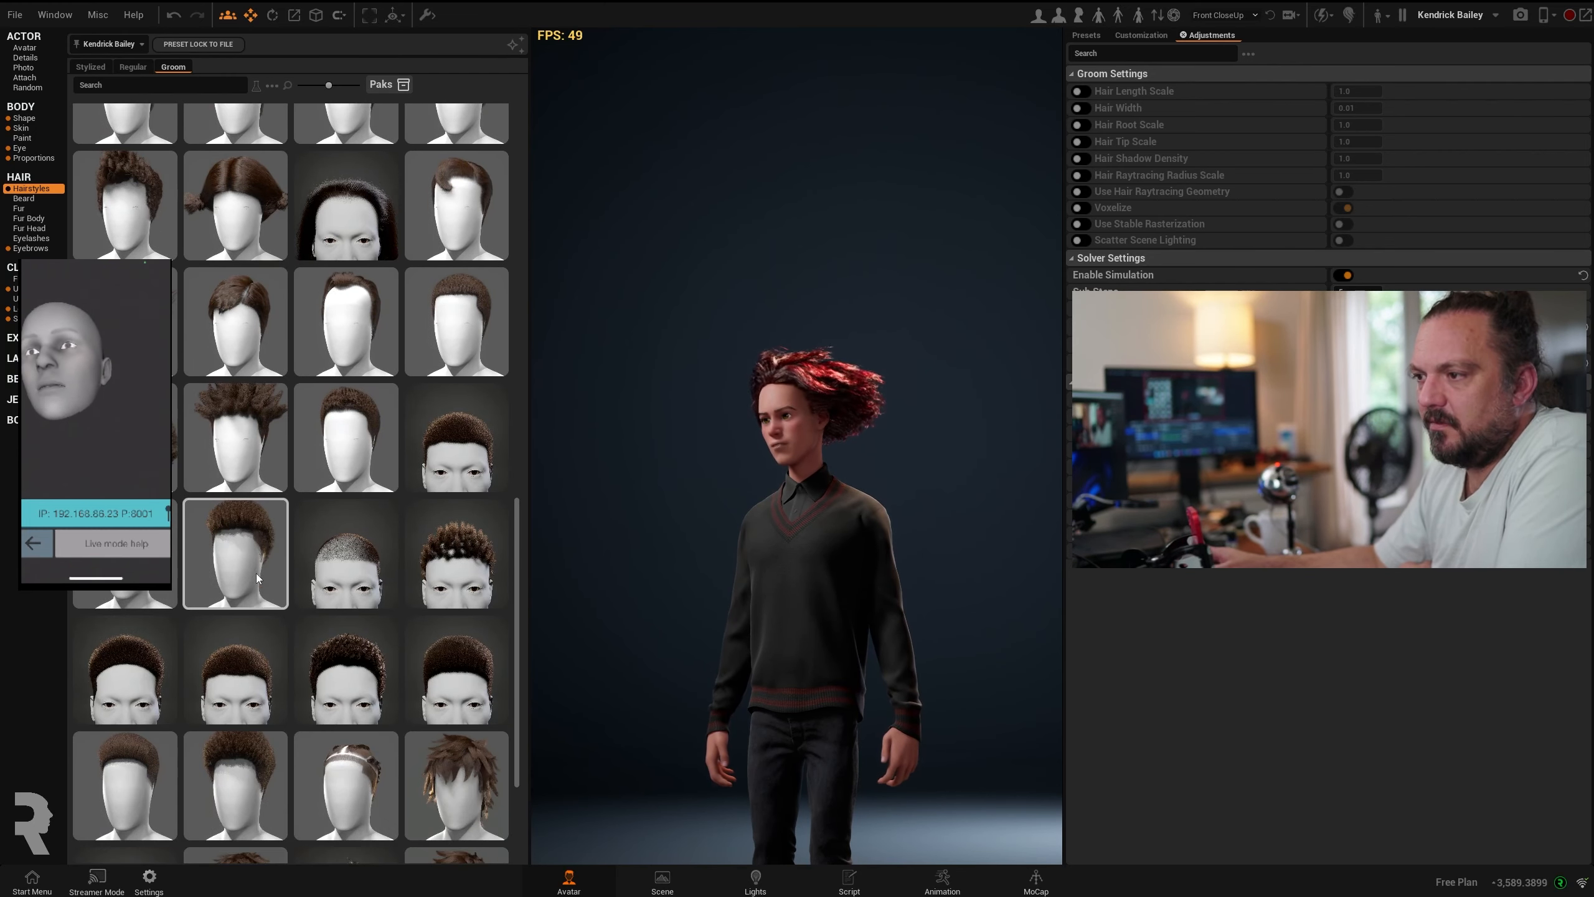
scroll(217, 633, "up", 12)
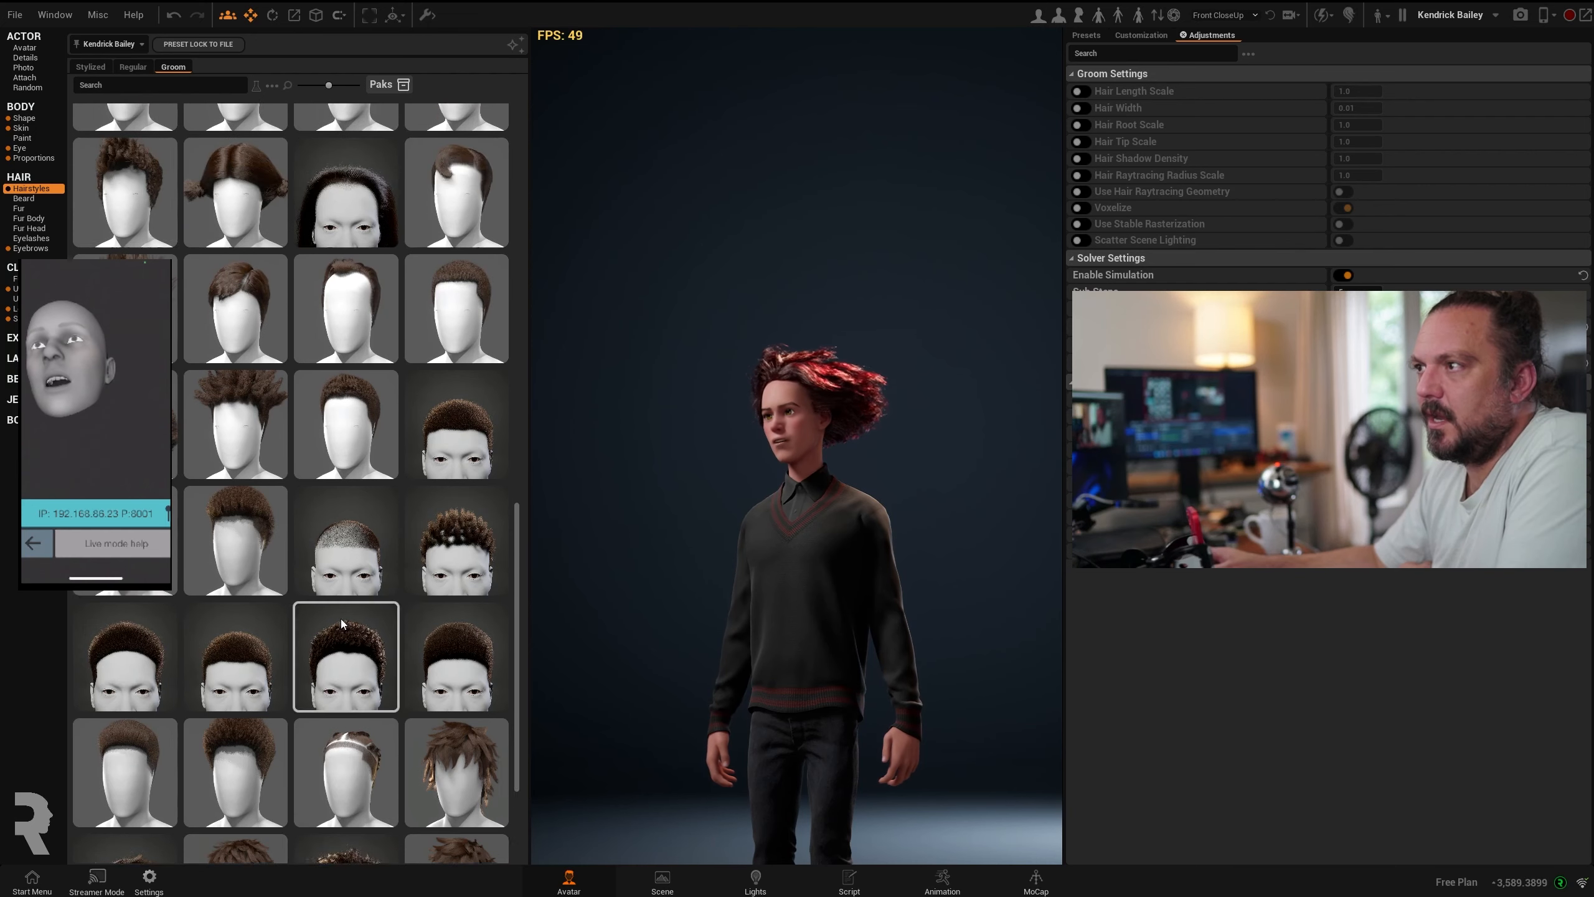
left_click(346, 276)
left_click(478, 286)
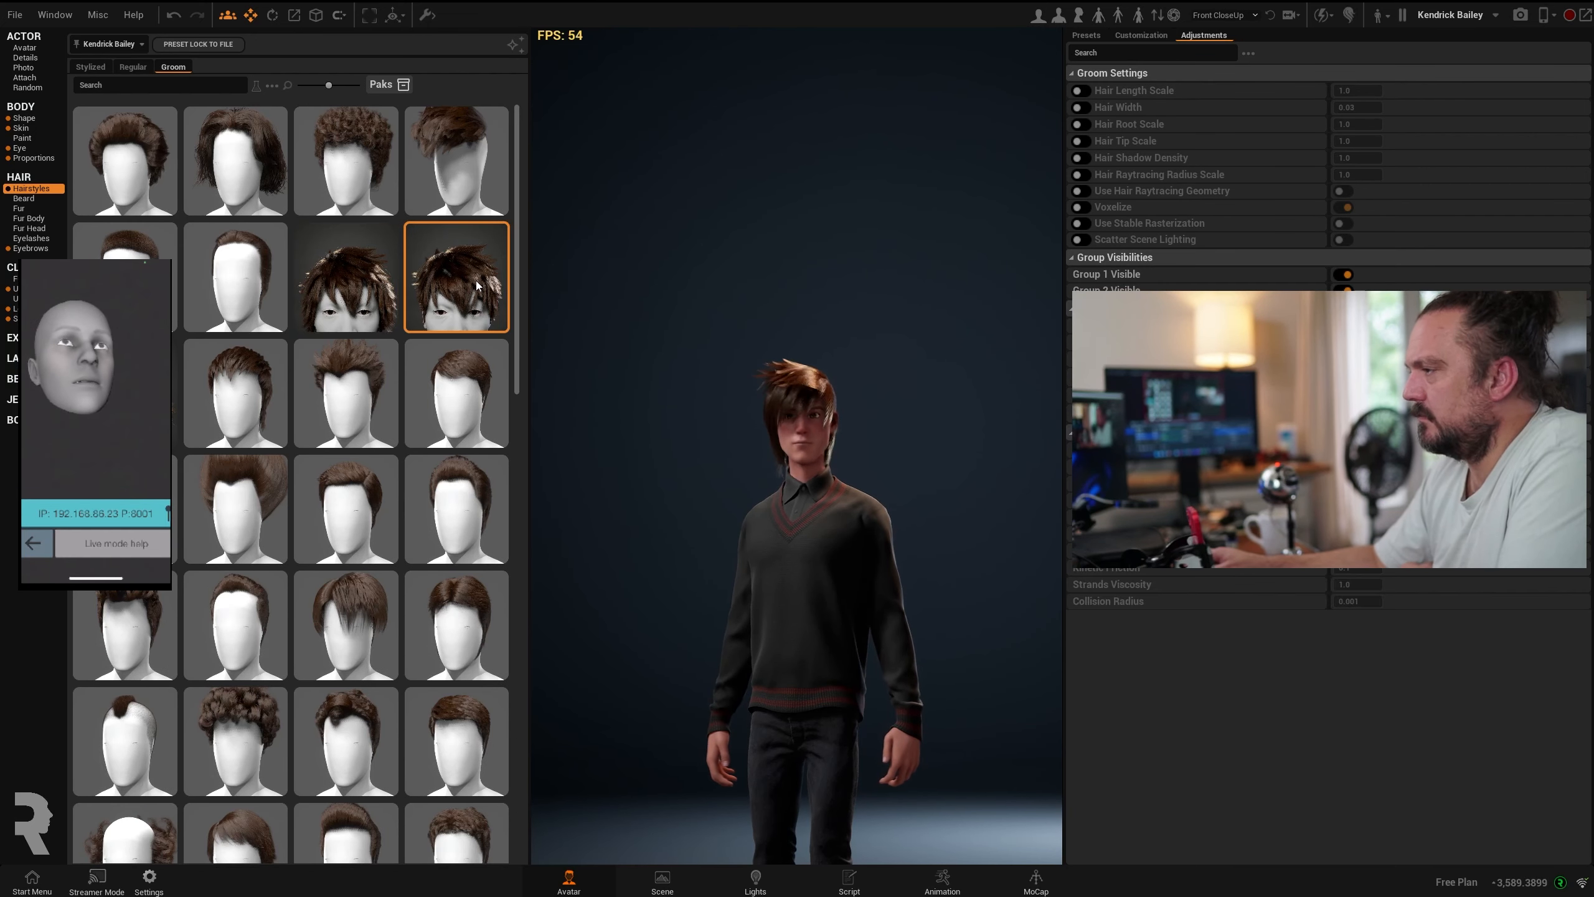
left_click(234, 403)
left_click(348, 411)
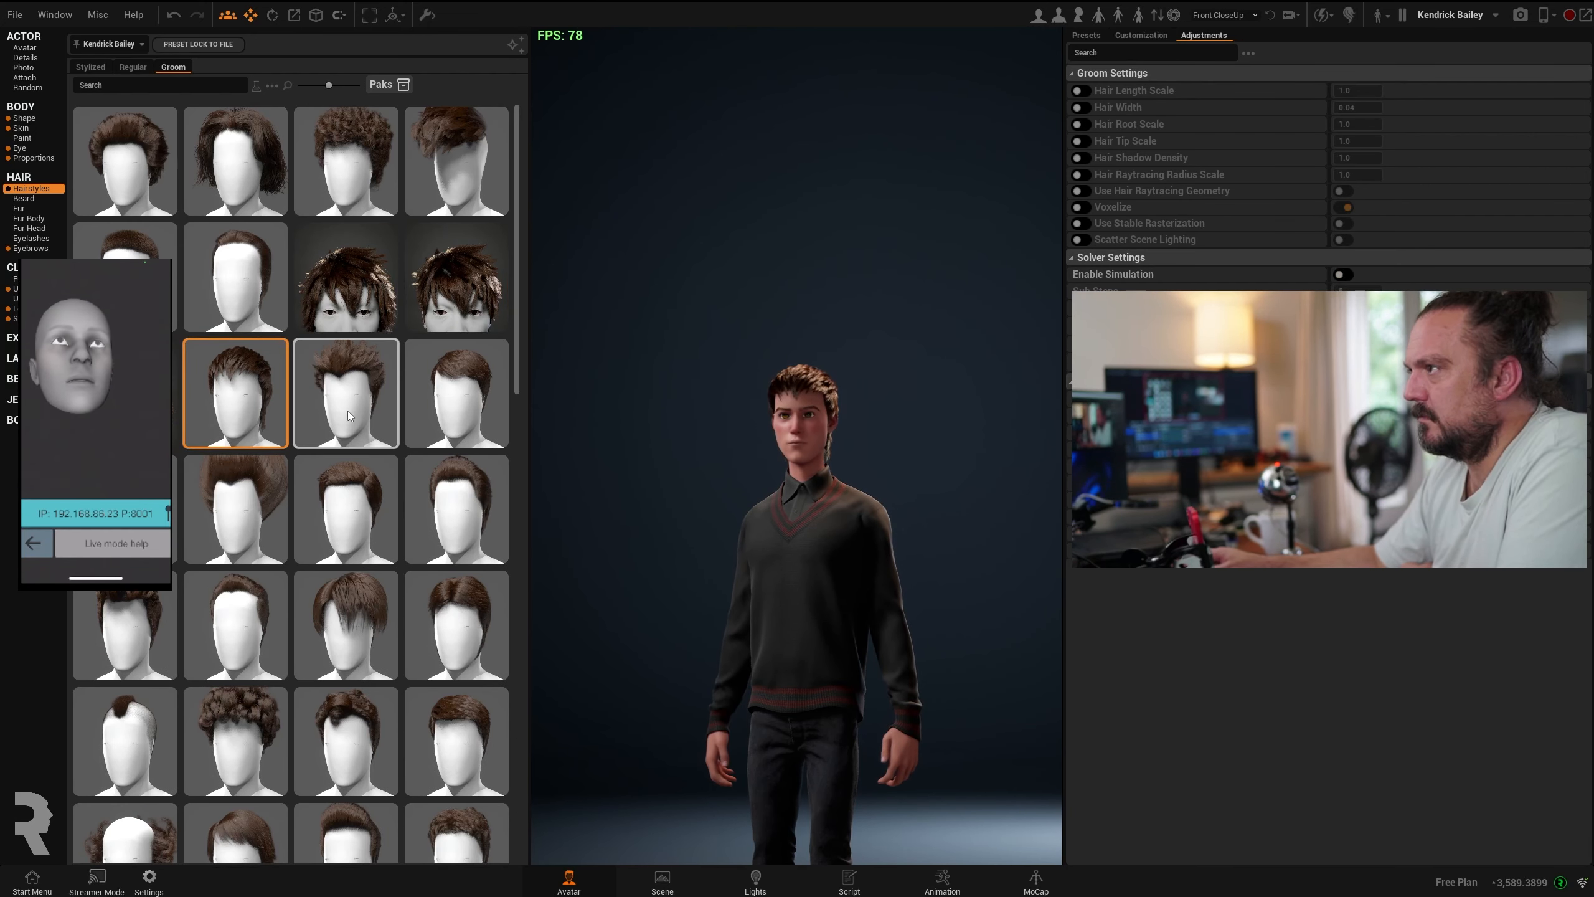
left_click(455, 414)
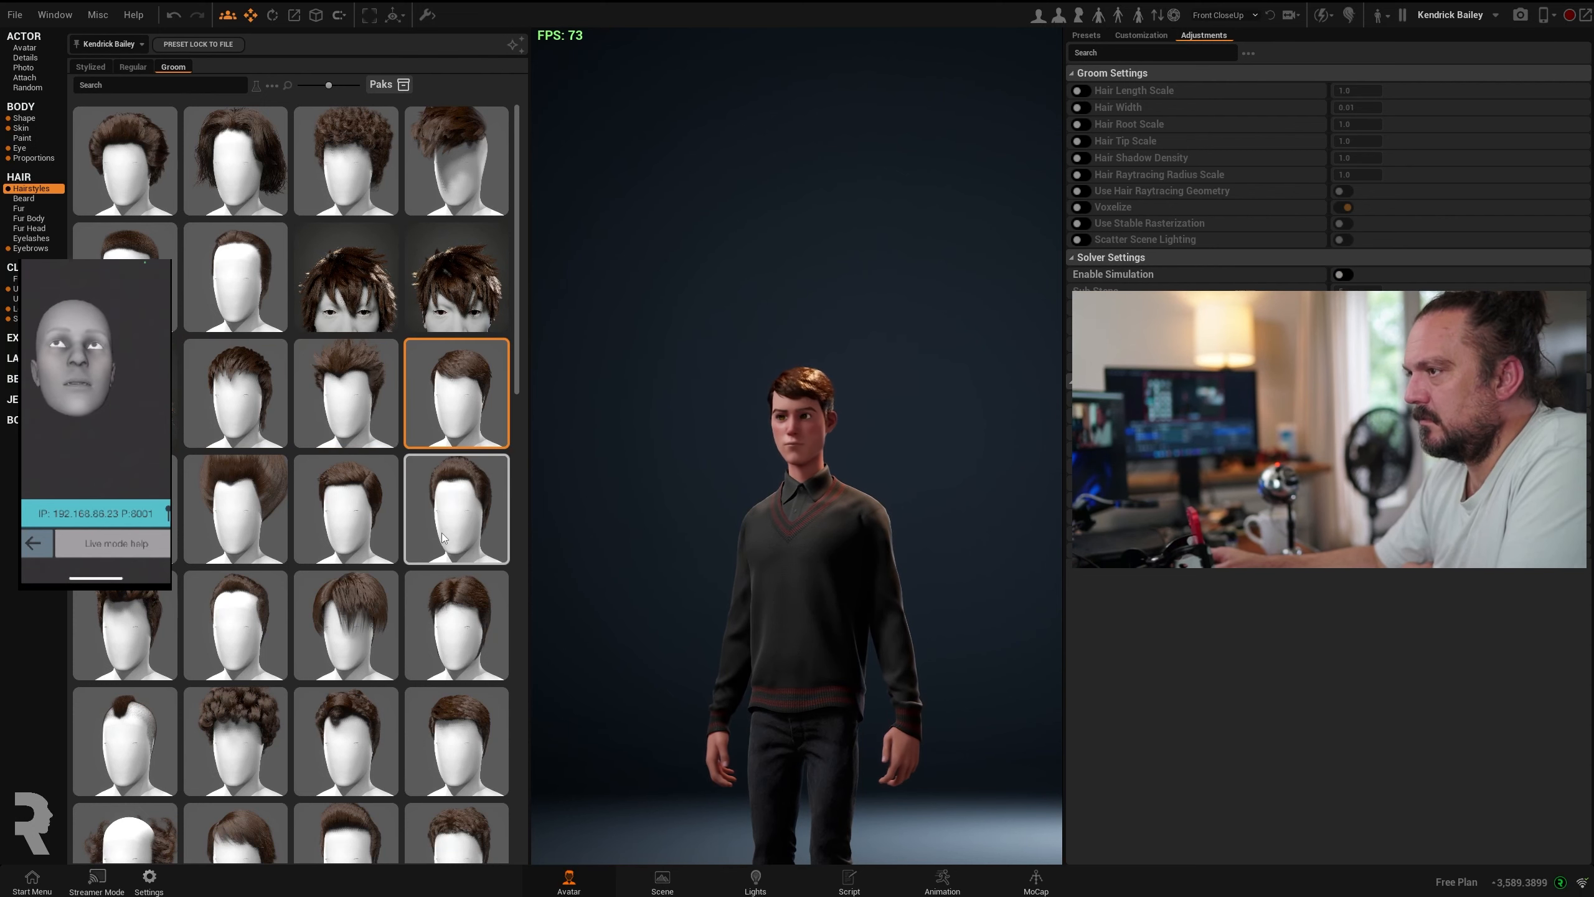
left_click(457, 510)
left_click(235, 510)
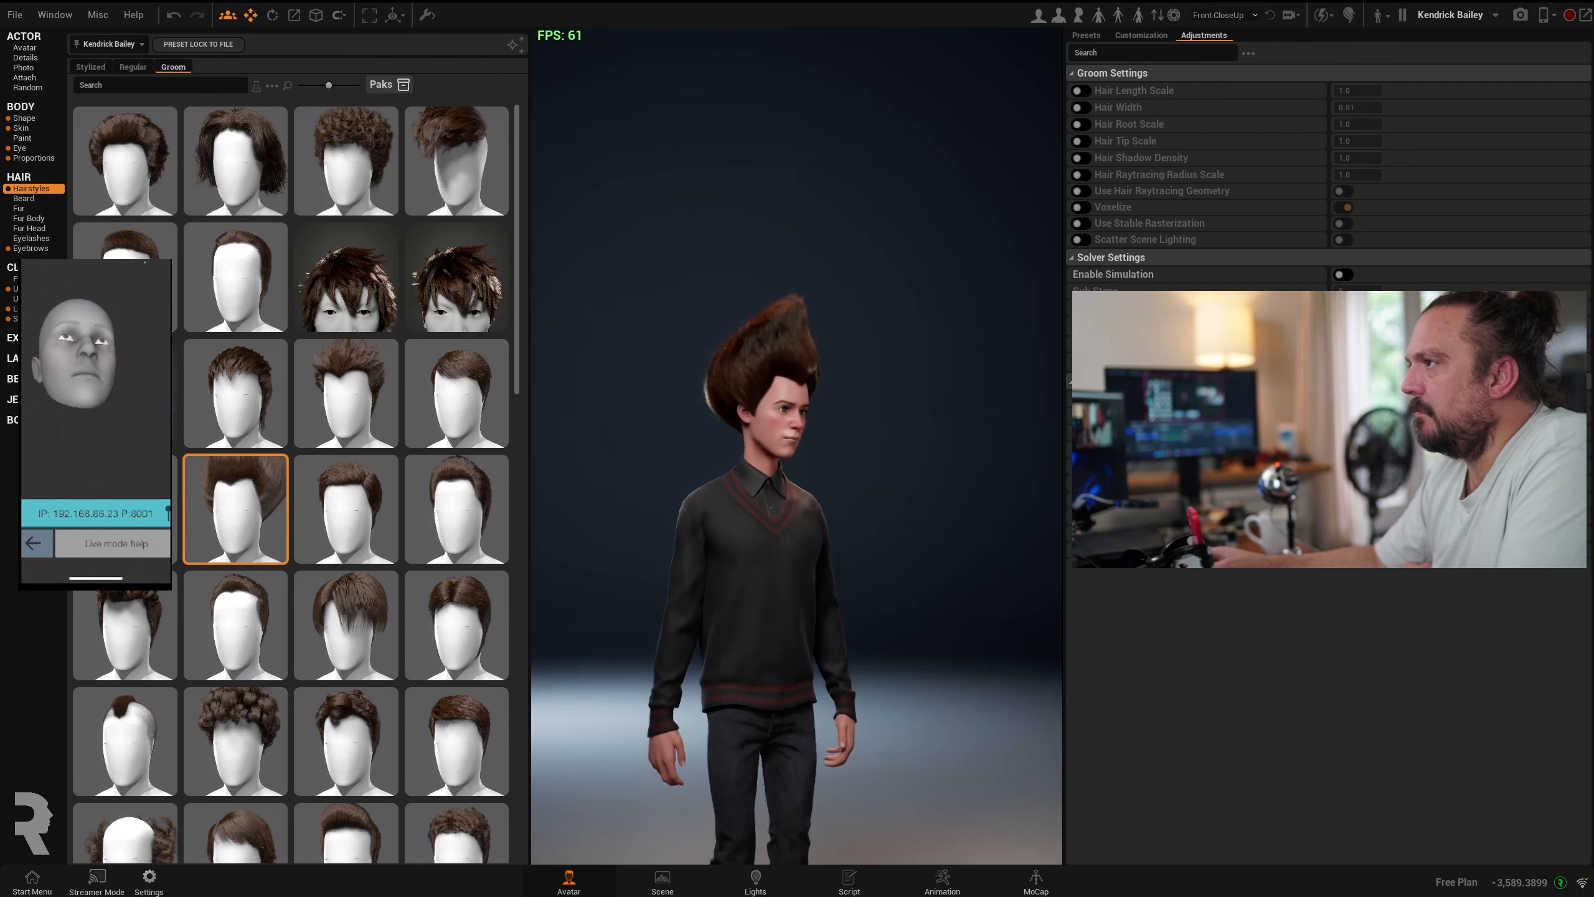
- Try the short mohawk hairstyle, then apply the curly-top groom hairstyle and enable its simulation
scroll(221, 575, "down", 1)
scroll(221, 574, "down", 1)
left_click(125, 603)
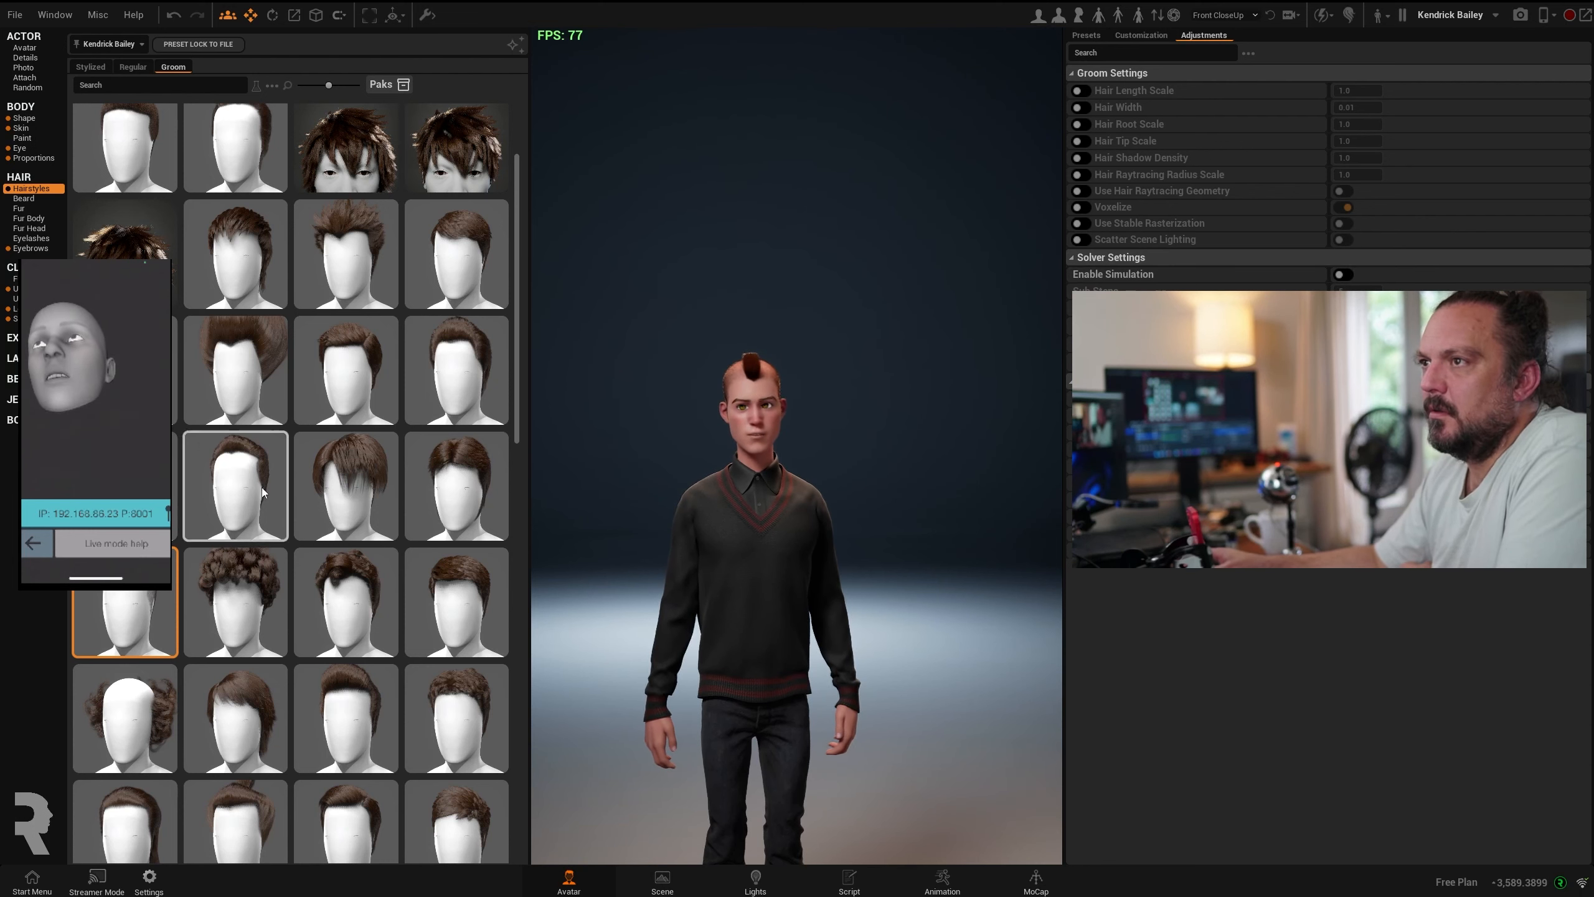
left_click(233, 606)
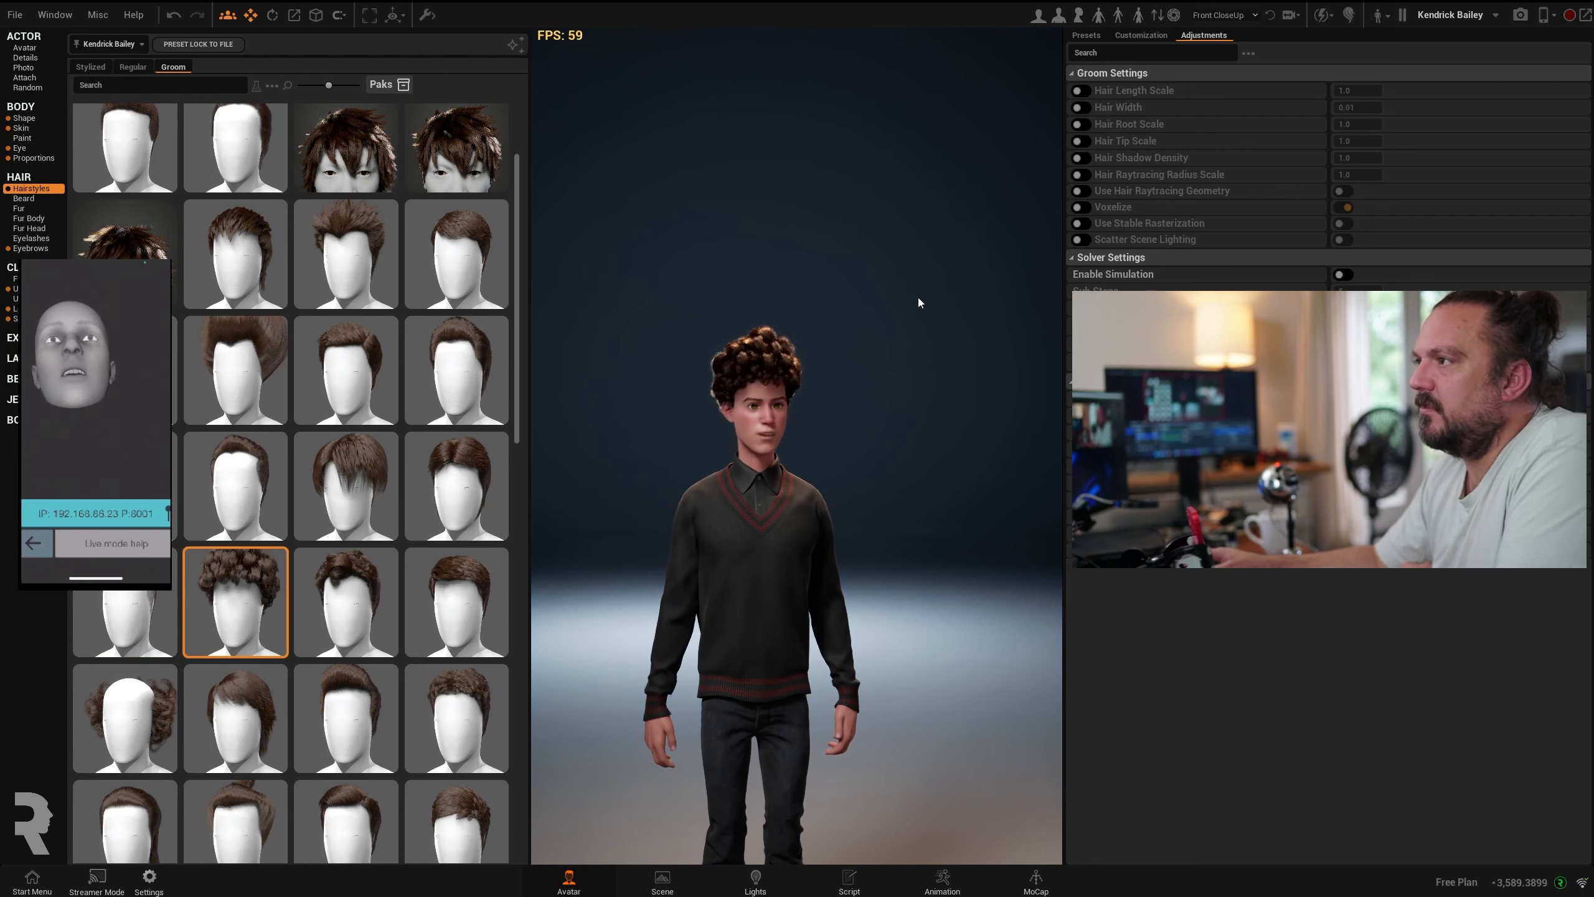
left_click(1342, 275)
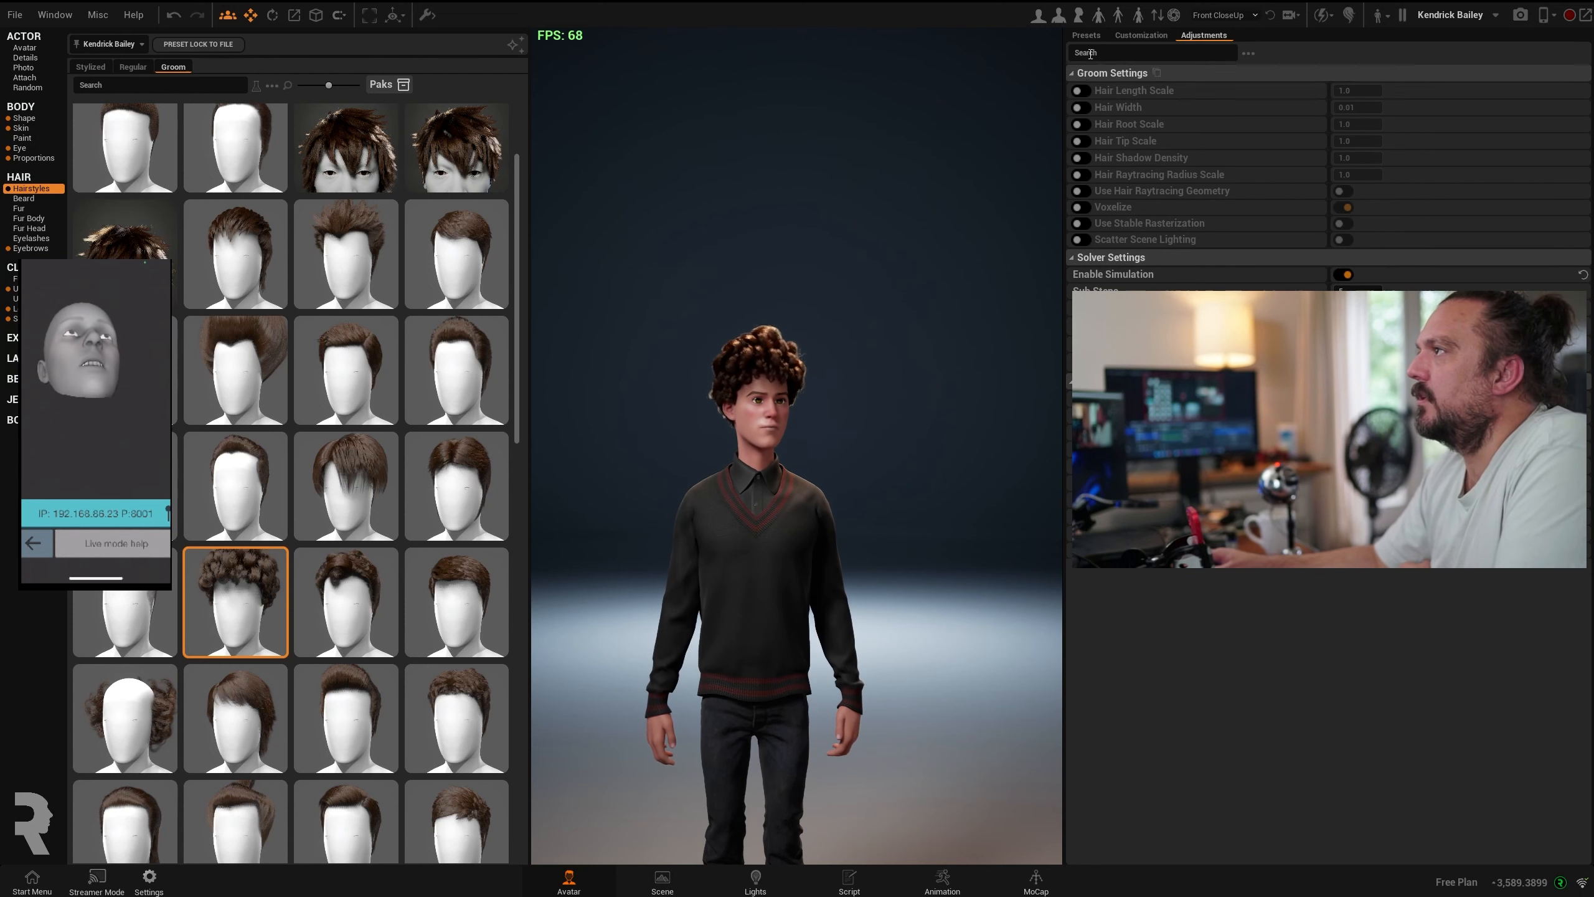
- Apply the tall brushed-up groom hairstyle to the avatar and frame the head closely
scroll(307, 557, "down", 3)
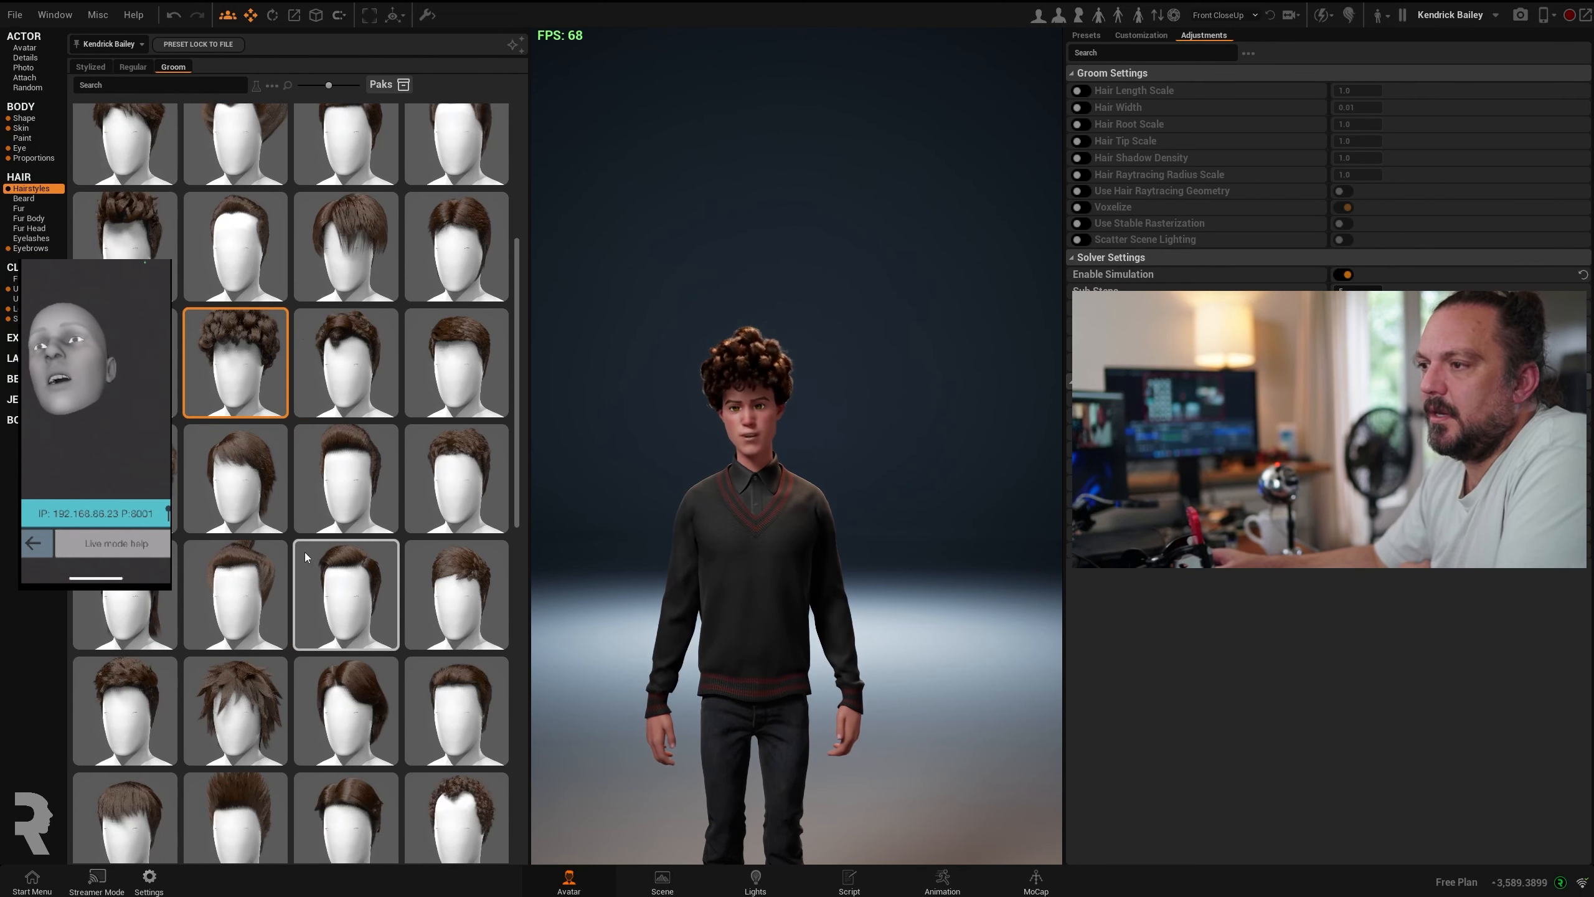
scroll(307, 557, "down", 2)
scroll(327, 605, "down", 2)
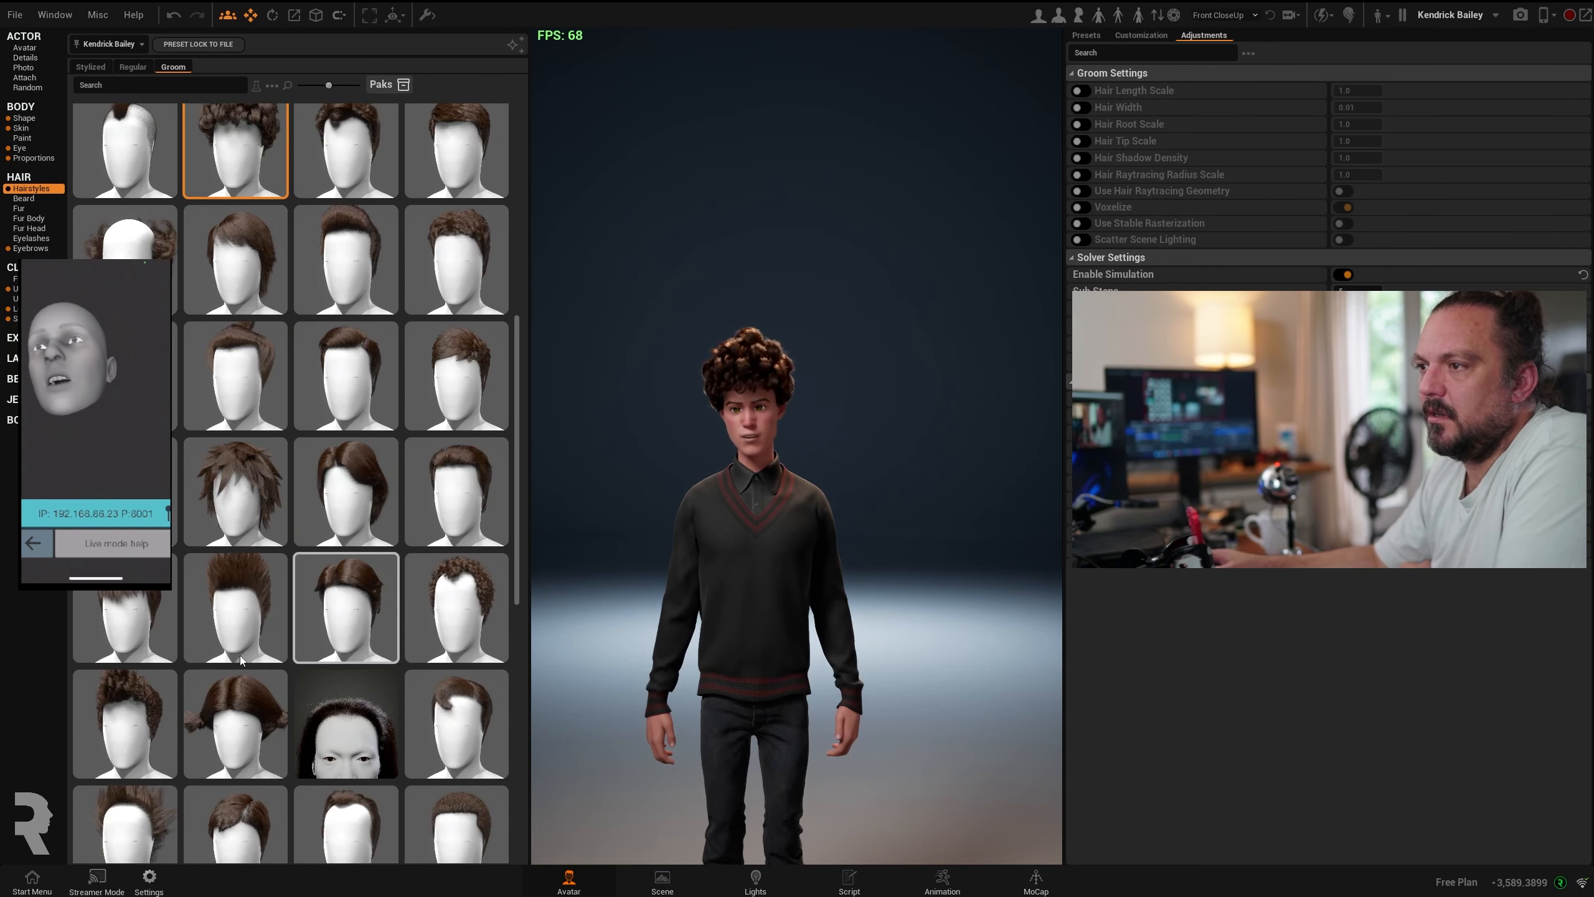
left_click(233, 611)
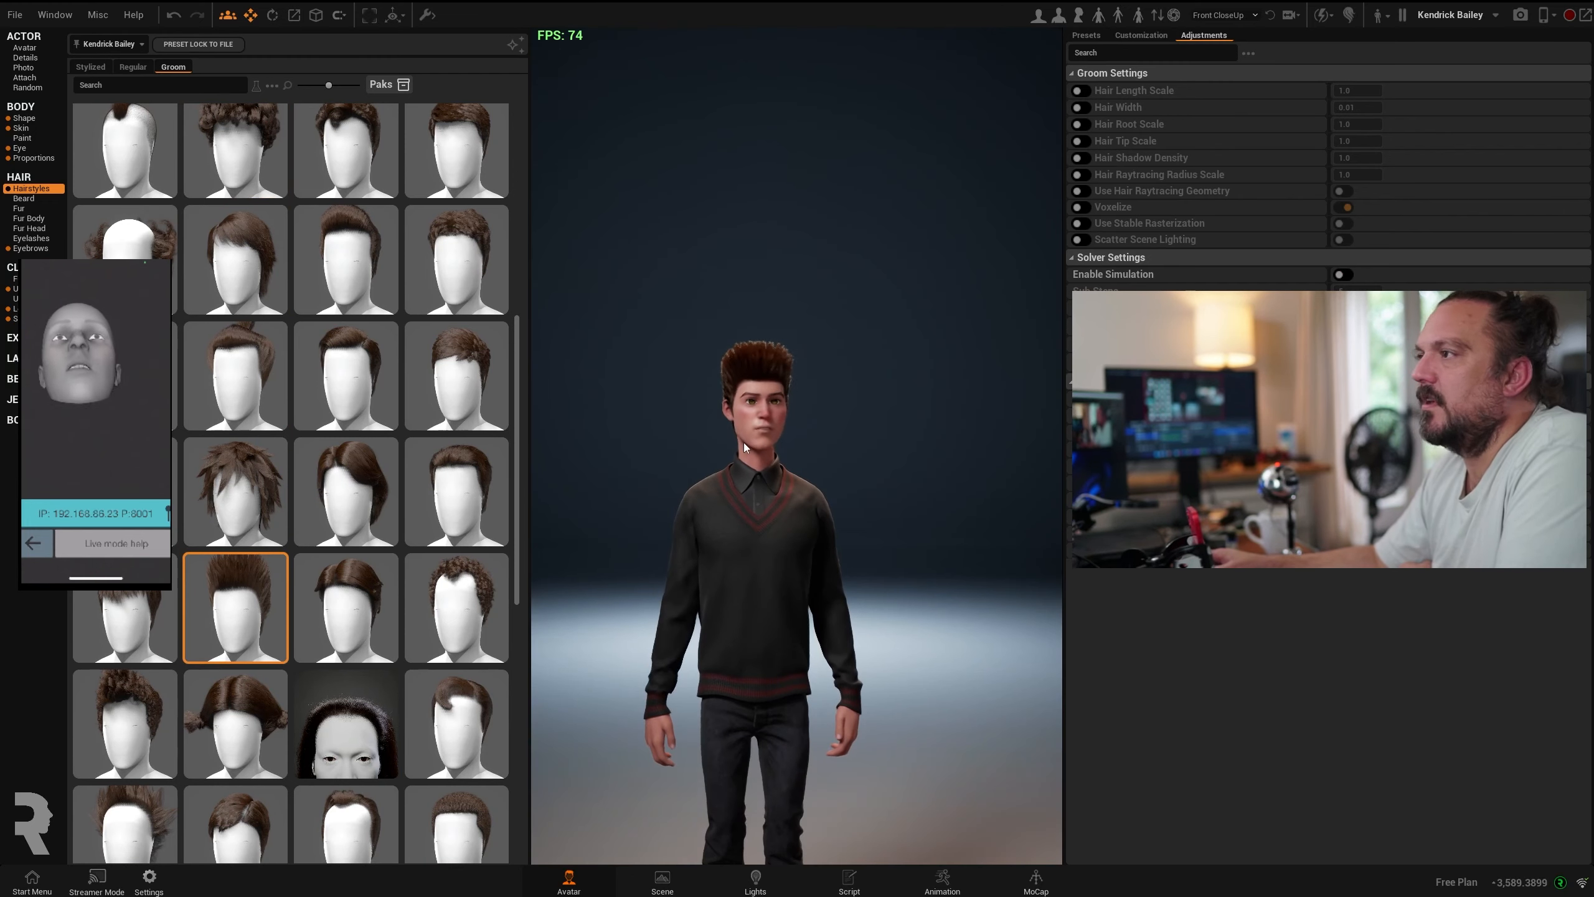
scroll(737, 386, "up", 3)
middle_click_drag(735, 386, 682, 591)
scroll(681, 591, "up", 4)
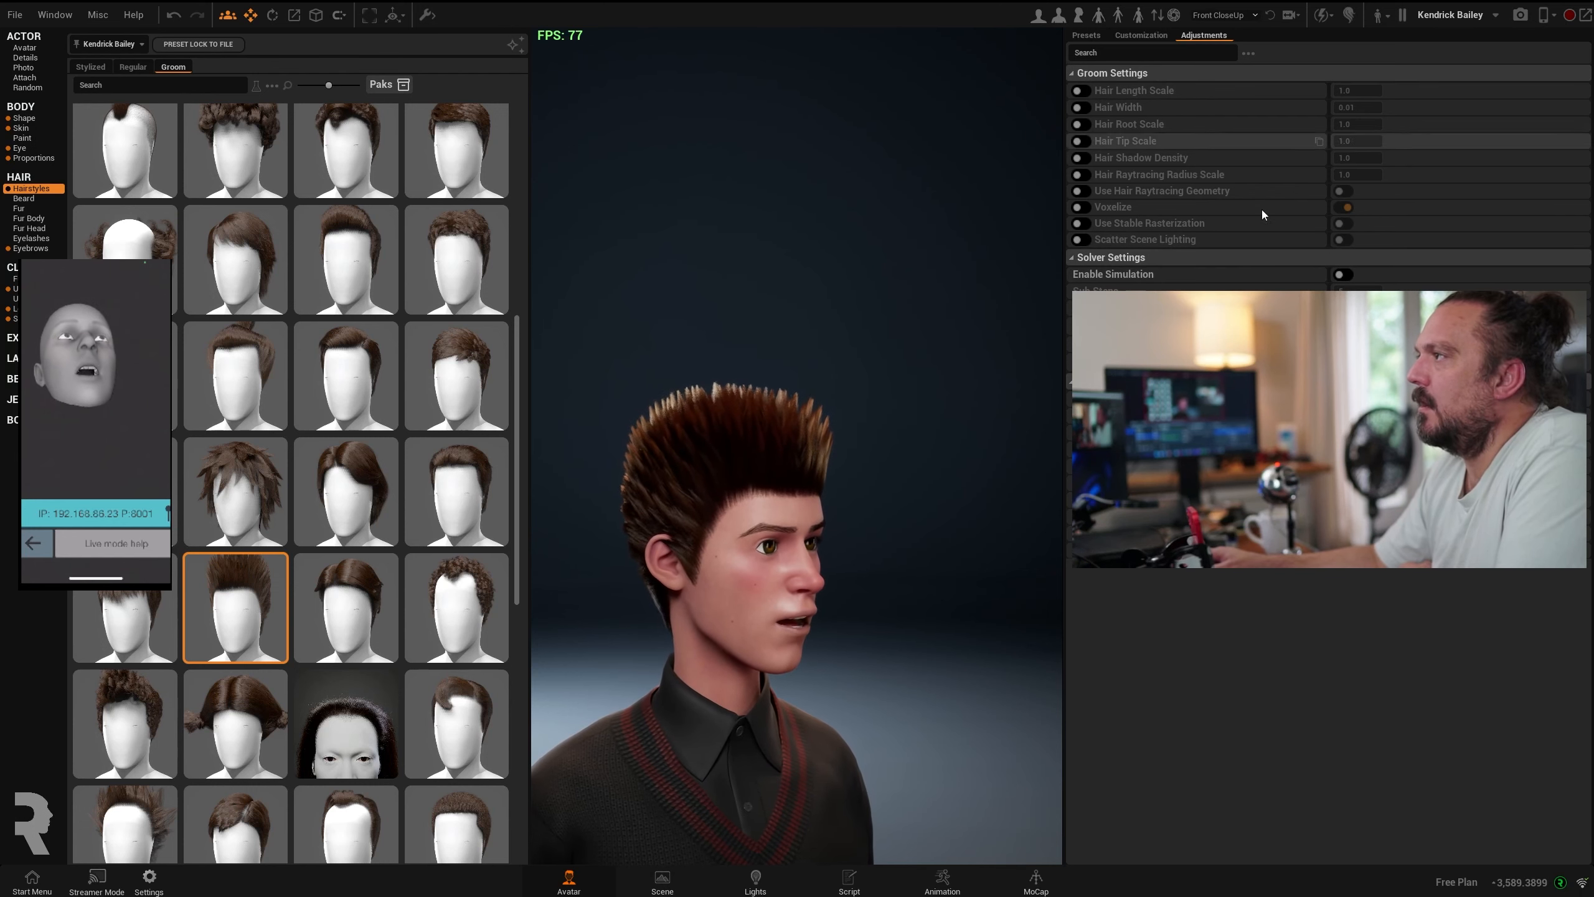
- Enable simulation for the brushed-up hairstyle and override its Hair Length Scale with 0.5
left_click(1345, 274)
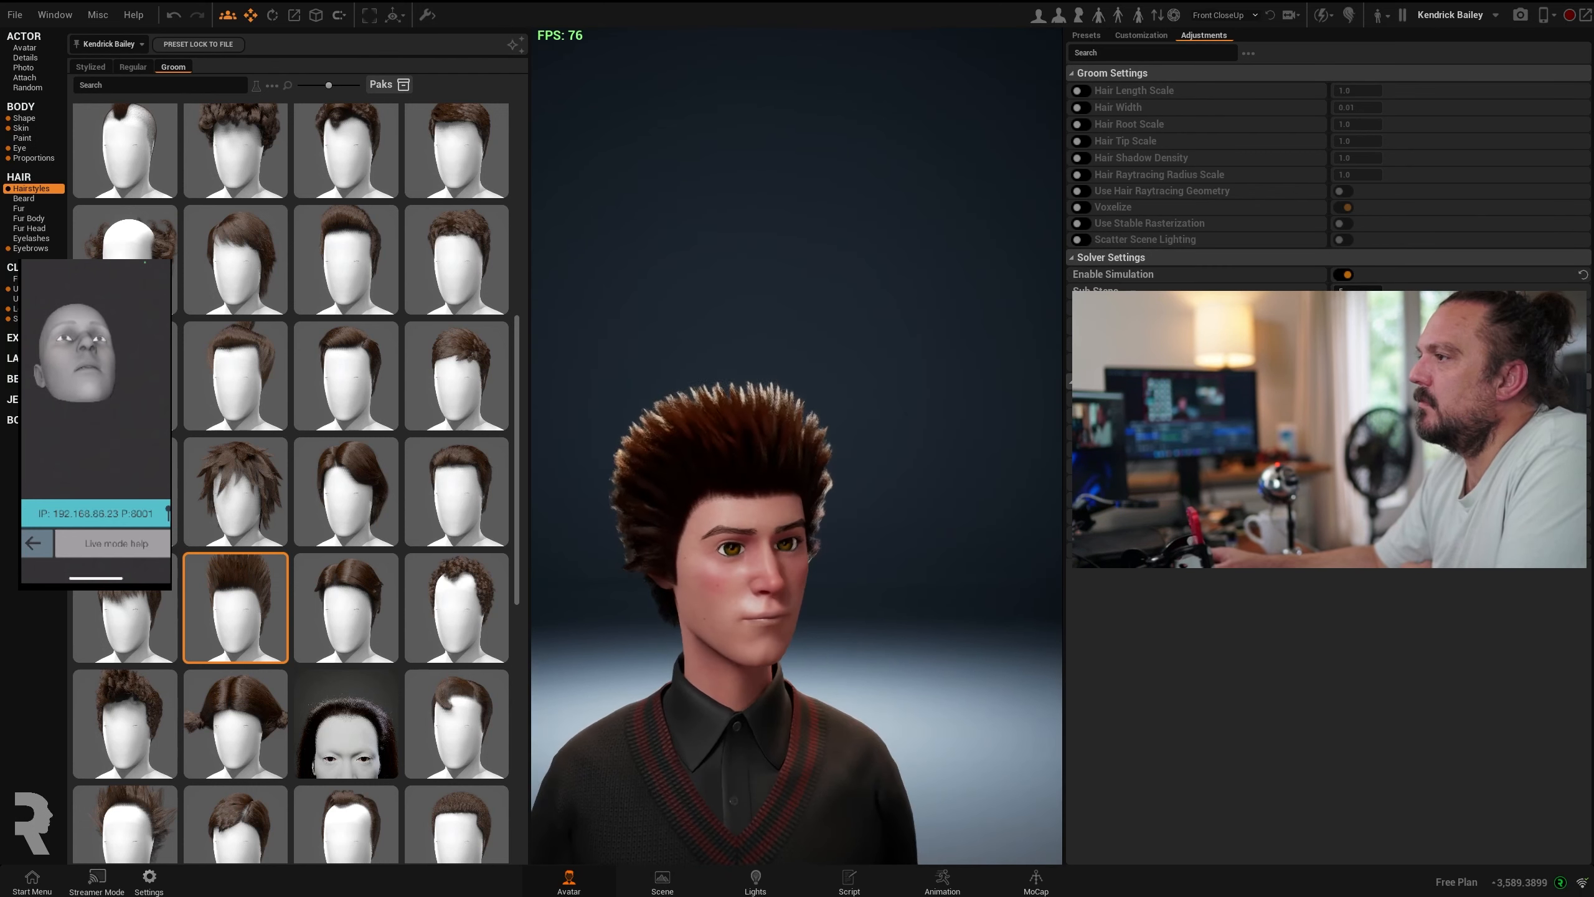
left_click(1081, 90)
left_click_drag(1359, 90, 1326, 90)
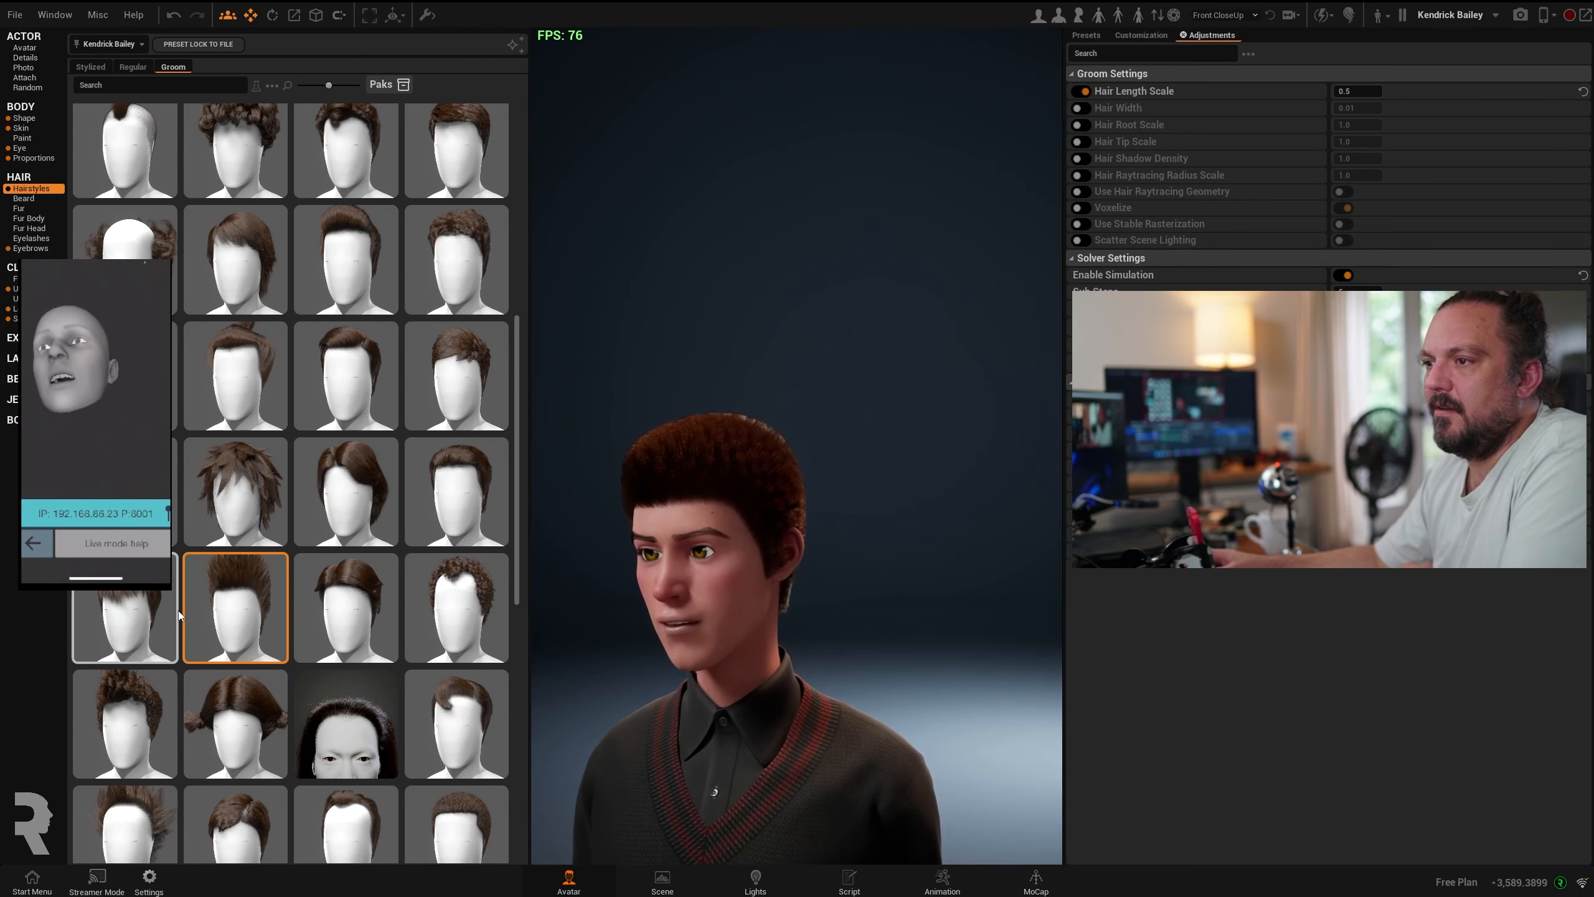
- Apply the swept-back spiky groom hairstyle and override its Hair Length Scale with 0.7
scroll(179, 616, "down", 3)
scroll(213, 587, "down", 3)
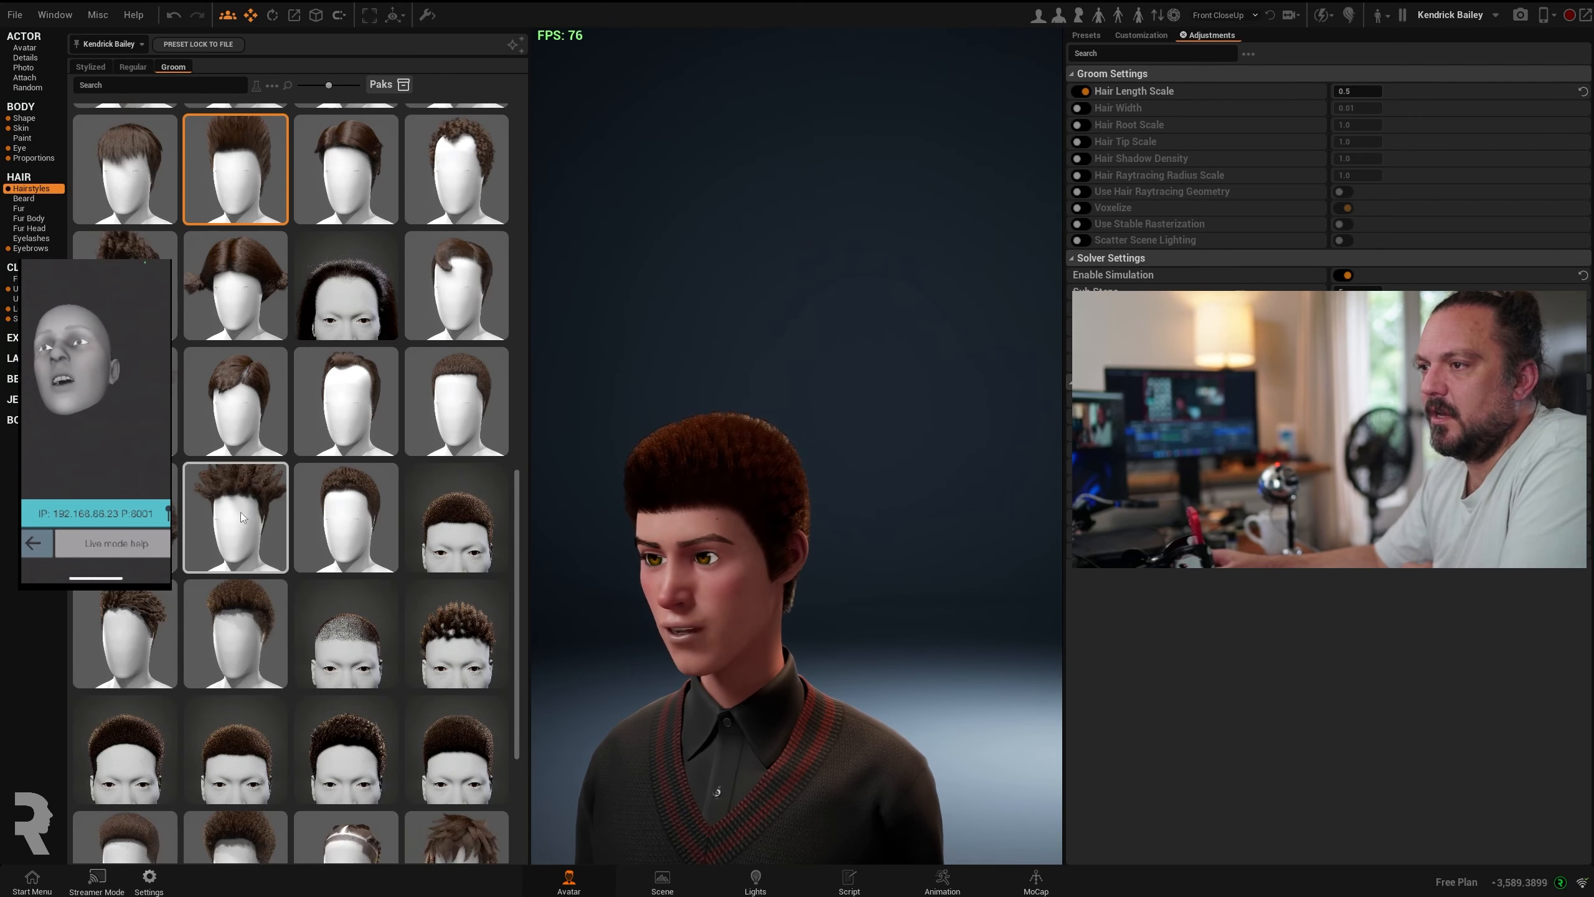
left_click(165, 401)
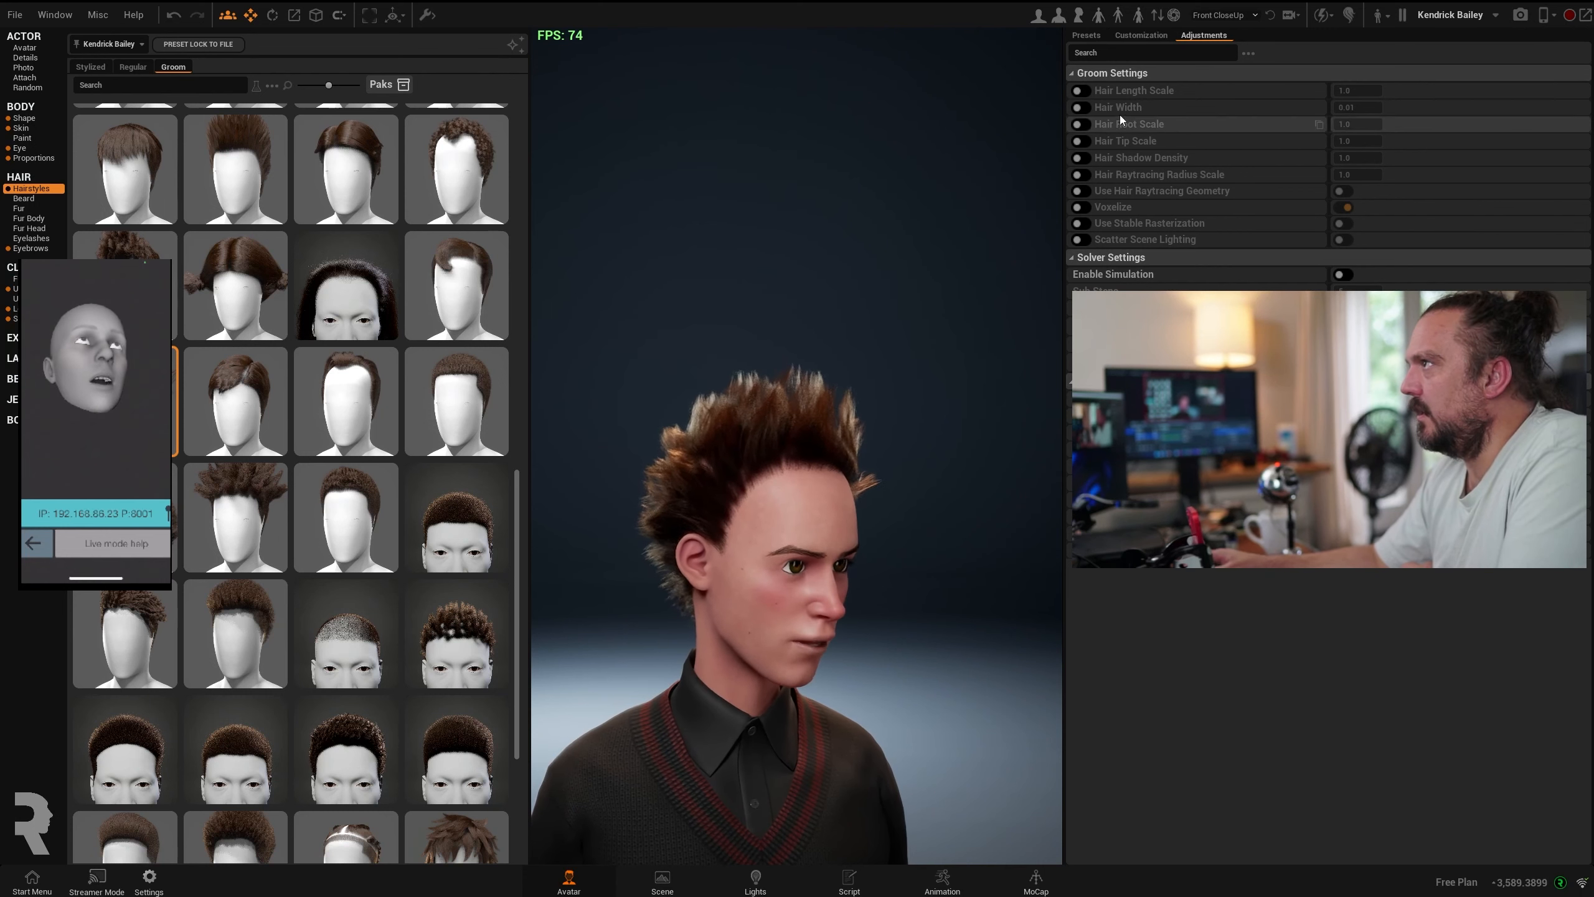
left_click(1085, 91)
left_click_drag(1361, 88, 1349, 90)
- Inspect the shortened spiky hair from the side and front, and look through the remaining groom hairstyles
left_click_drag(883, 576, 756, 576)
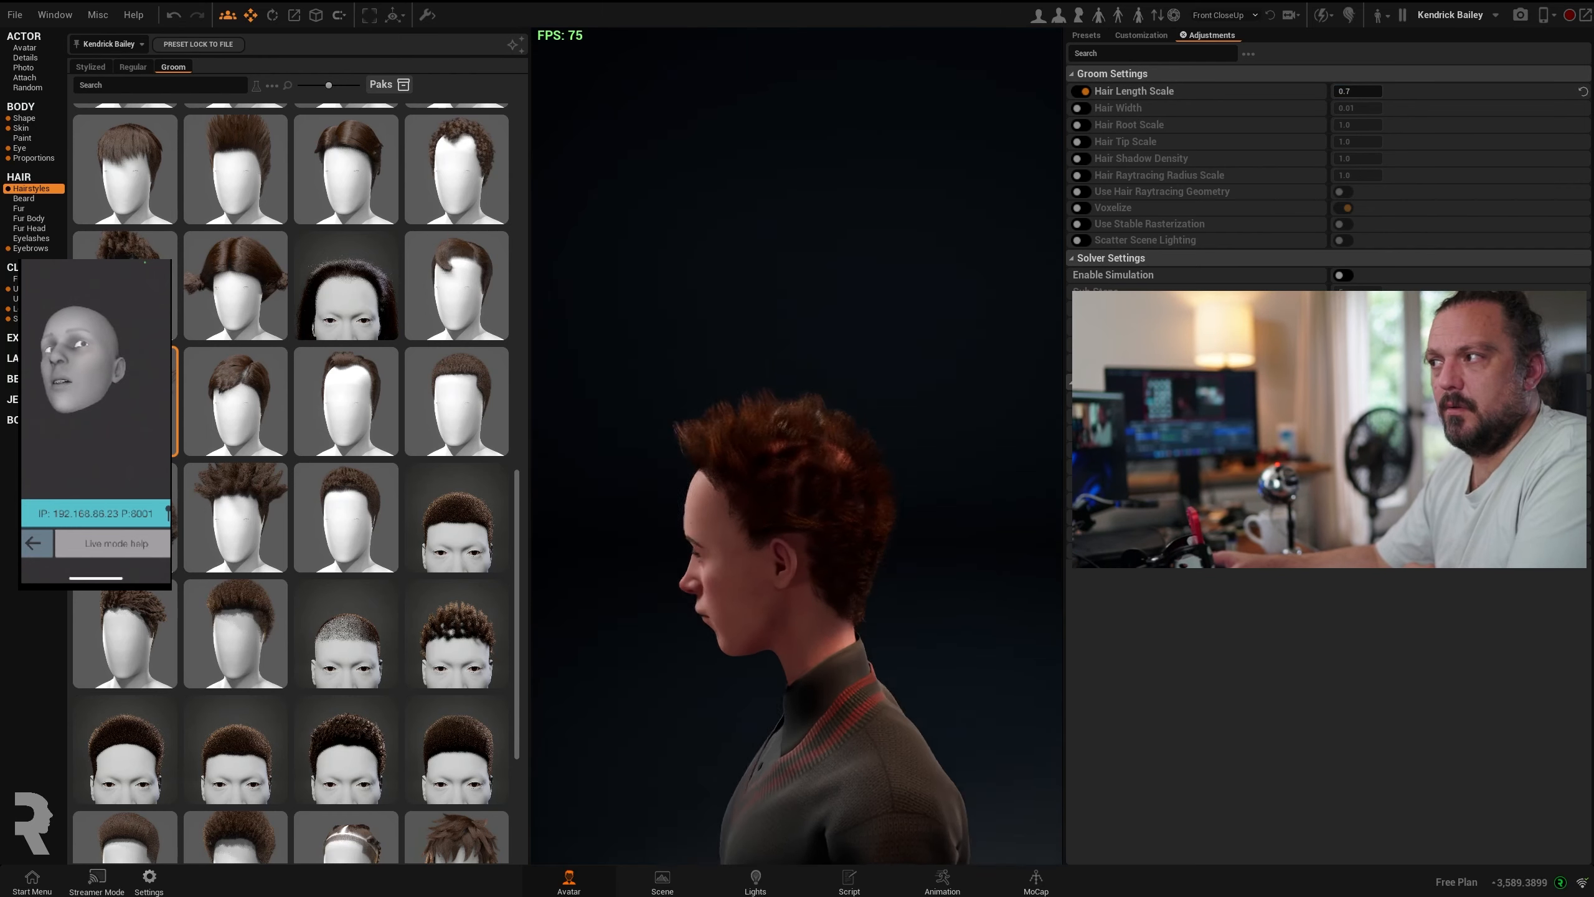
scroll(232, 654, "down", 5)
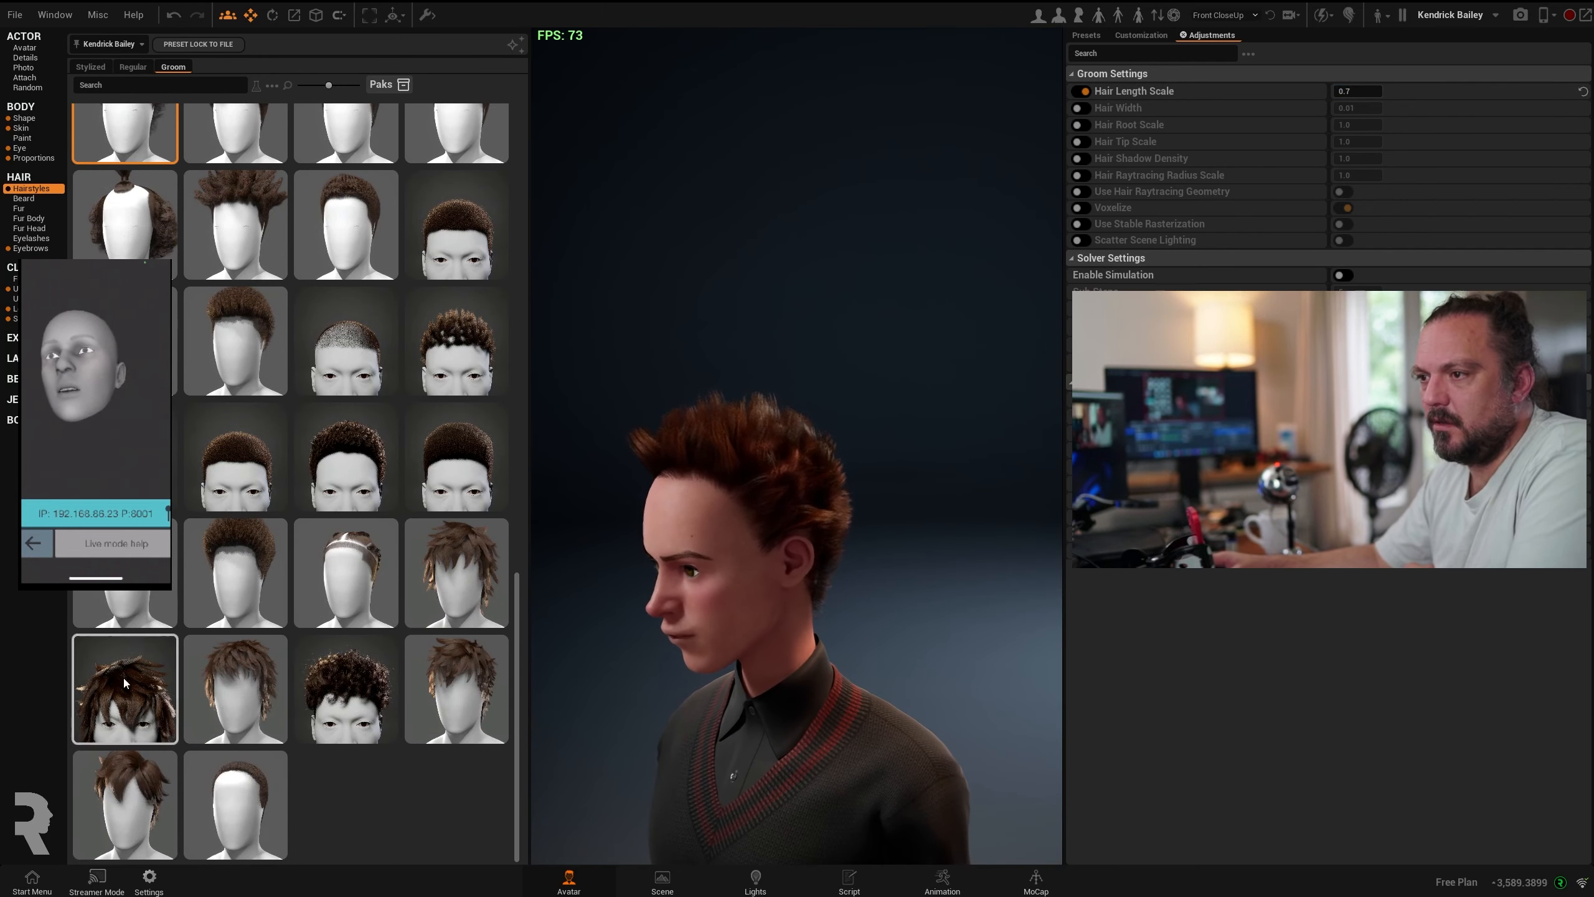
scroll(441, 695, "up", 2)
left_click_drag(640, 633, 769, 634)
scroll(787, 605, "down", 2)
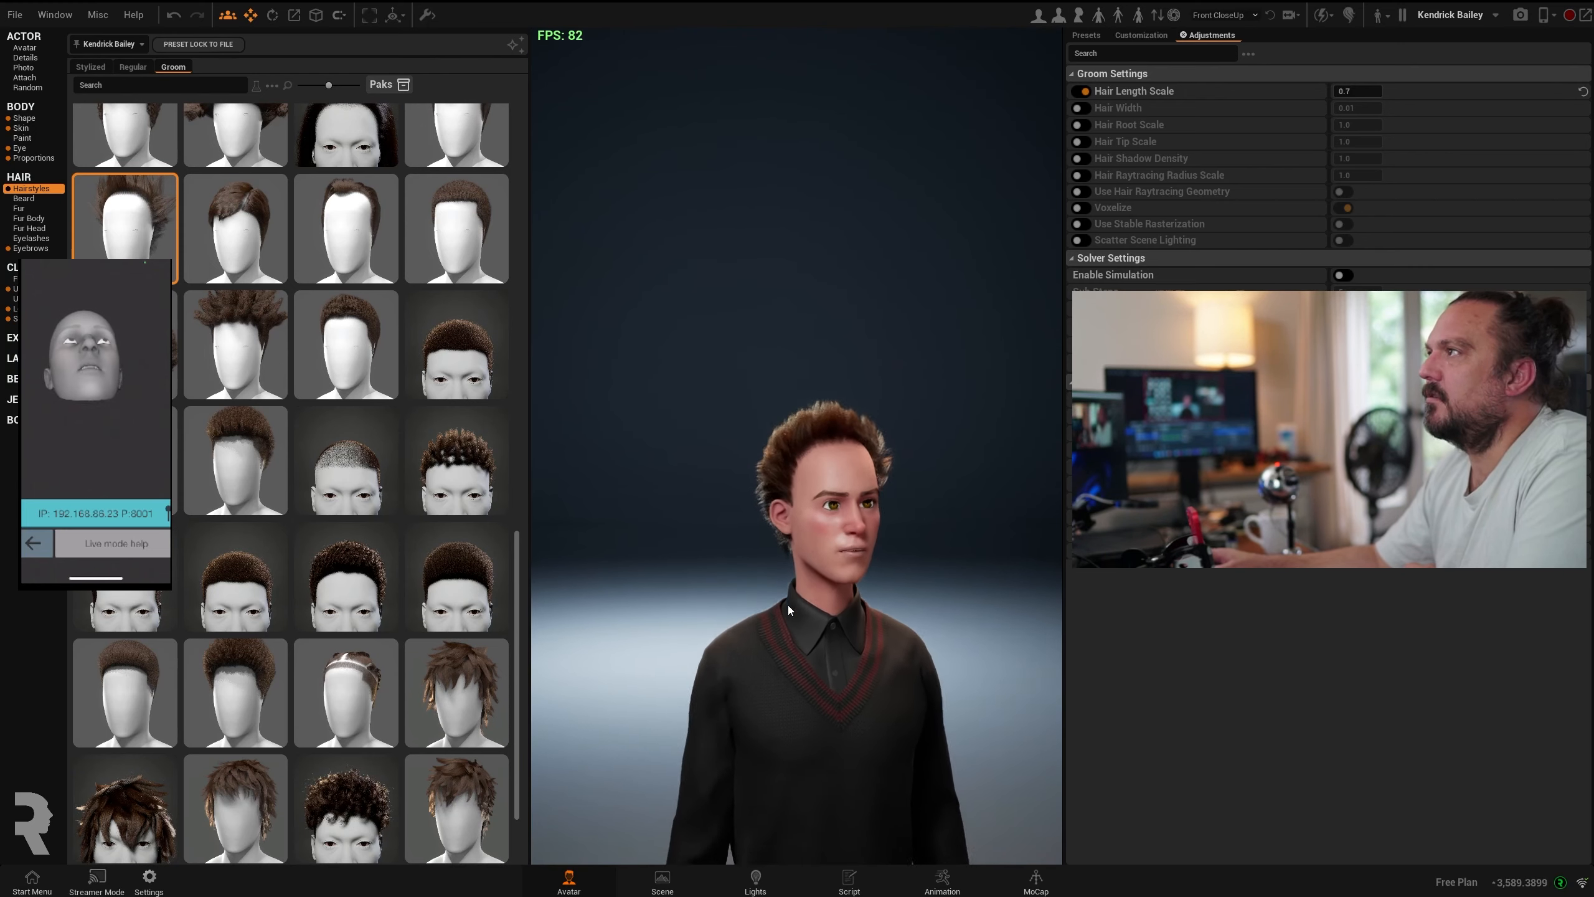
scroll(787, 605, "up", 2)
- Enable simulation for the female avatar's voluminous curly groom hairstyle and frame her head and torso
middle_click_drag(865, 636, 865, 431)
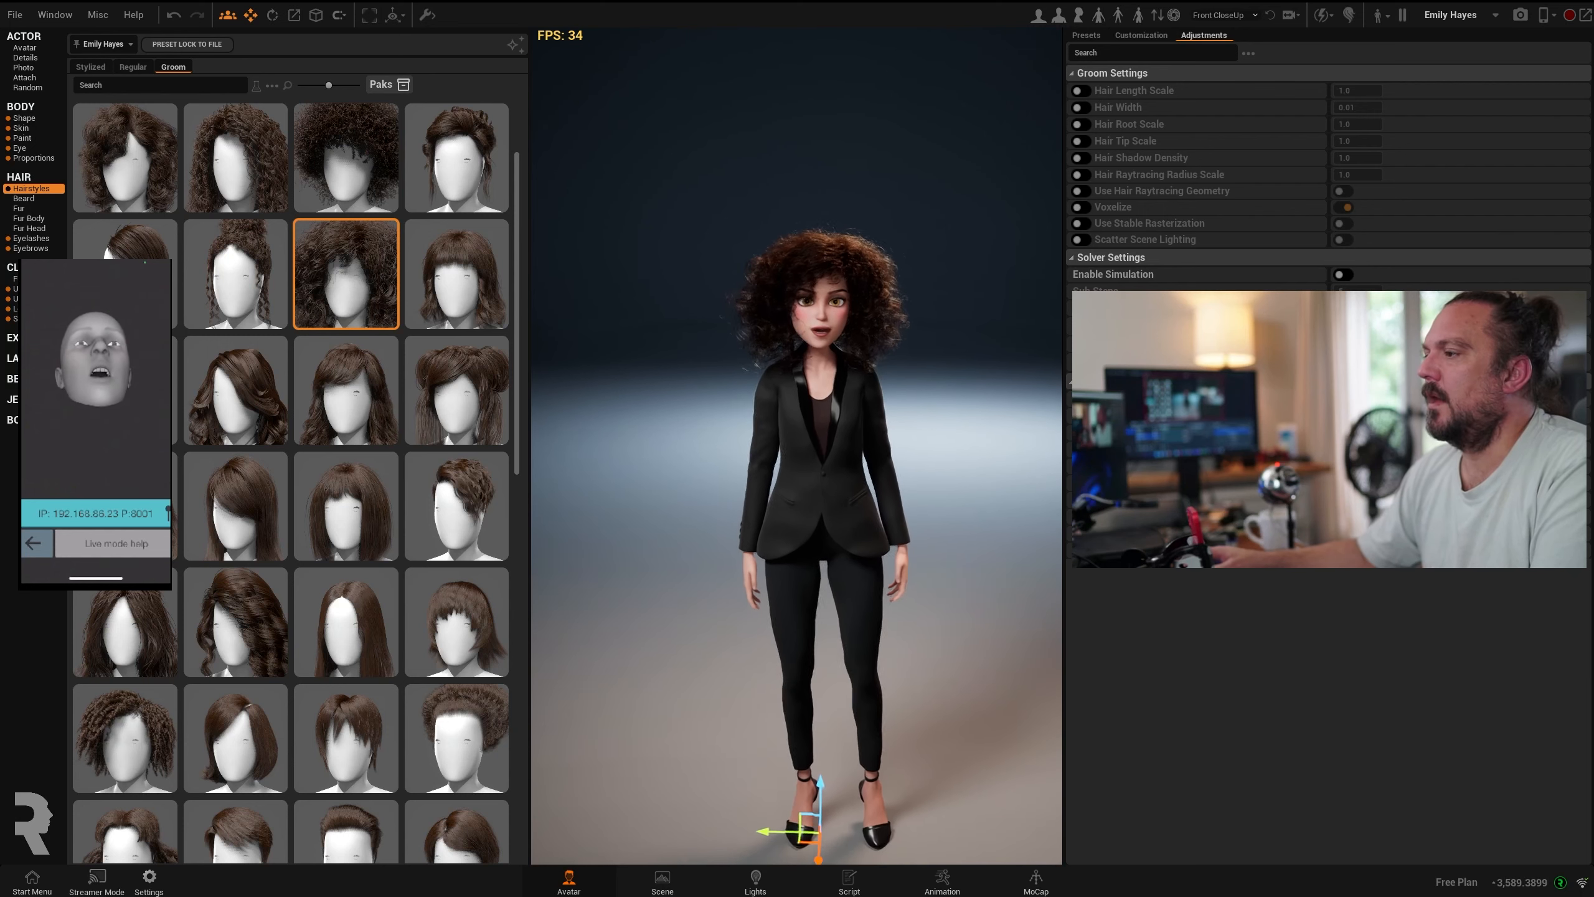
middle_click_drag(761, 431, 723, 401)
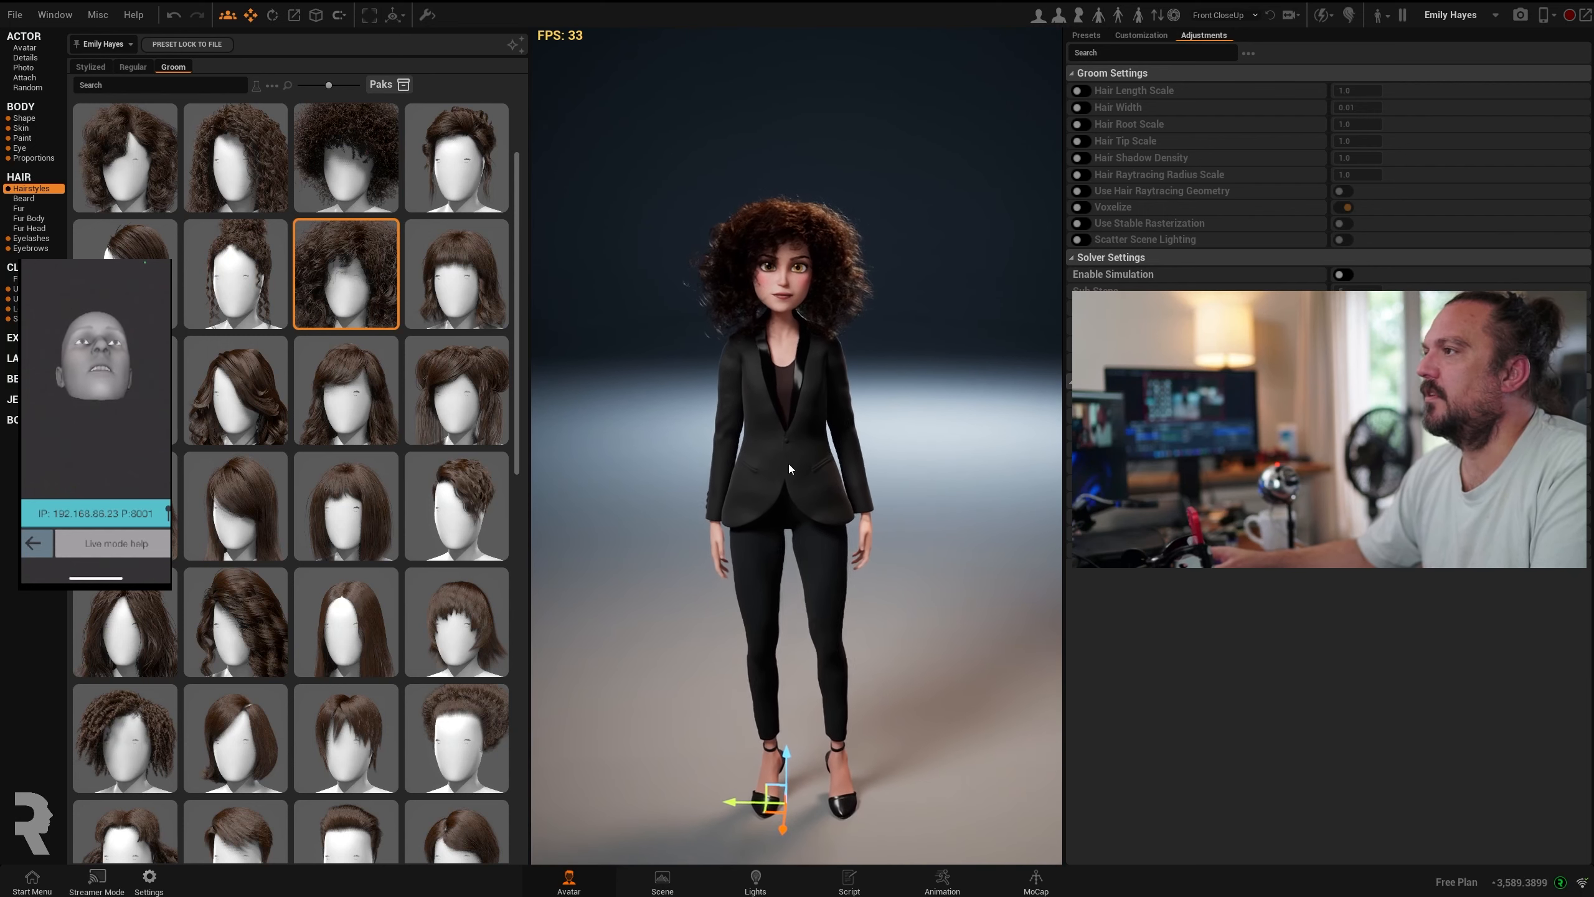
mouse_move(723, 402)
left_mouse_down()
mouse_move(828, 401)
mouse_move(723, 401)
left_mouse_up()
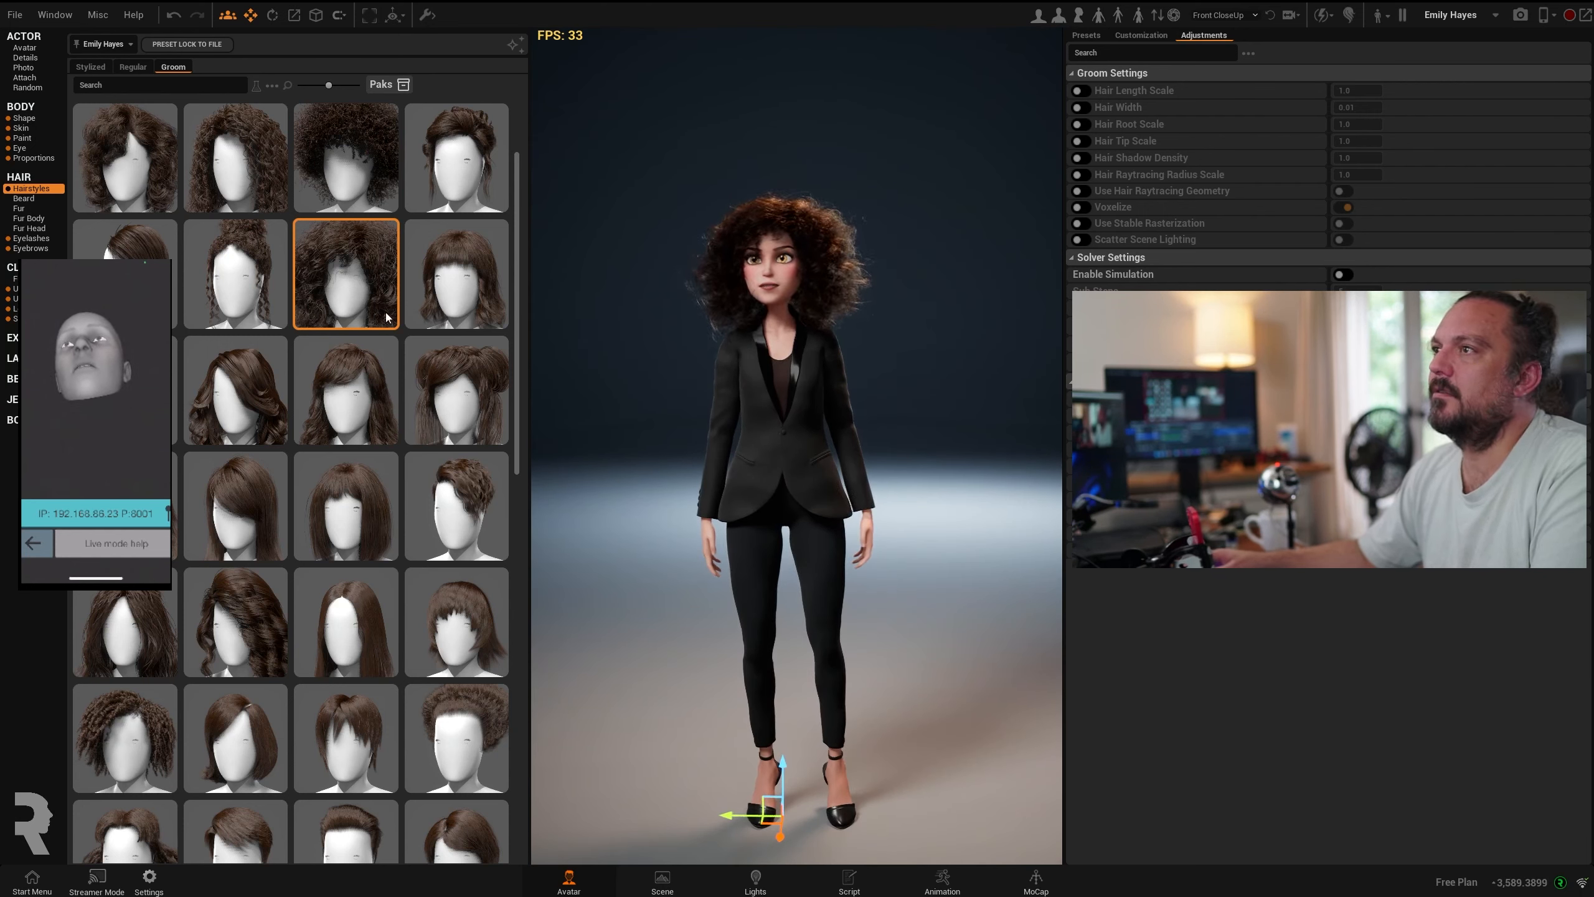
left_click(1343, 275)
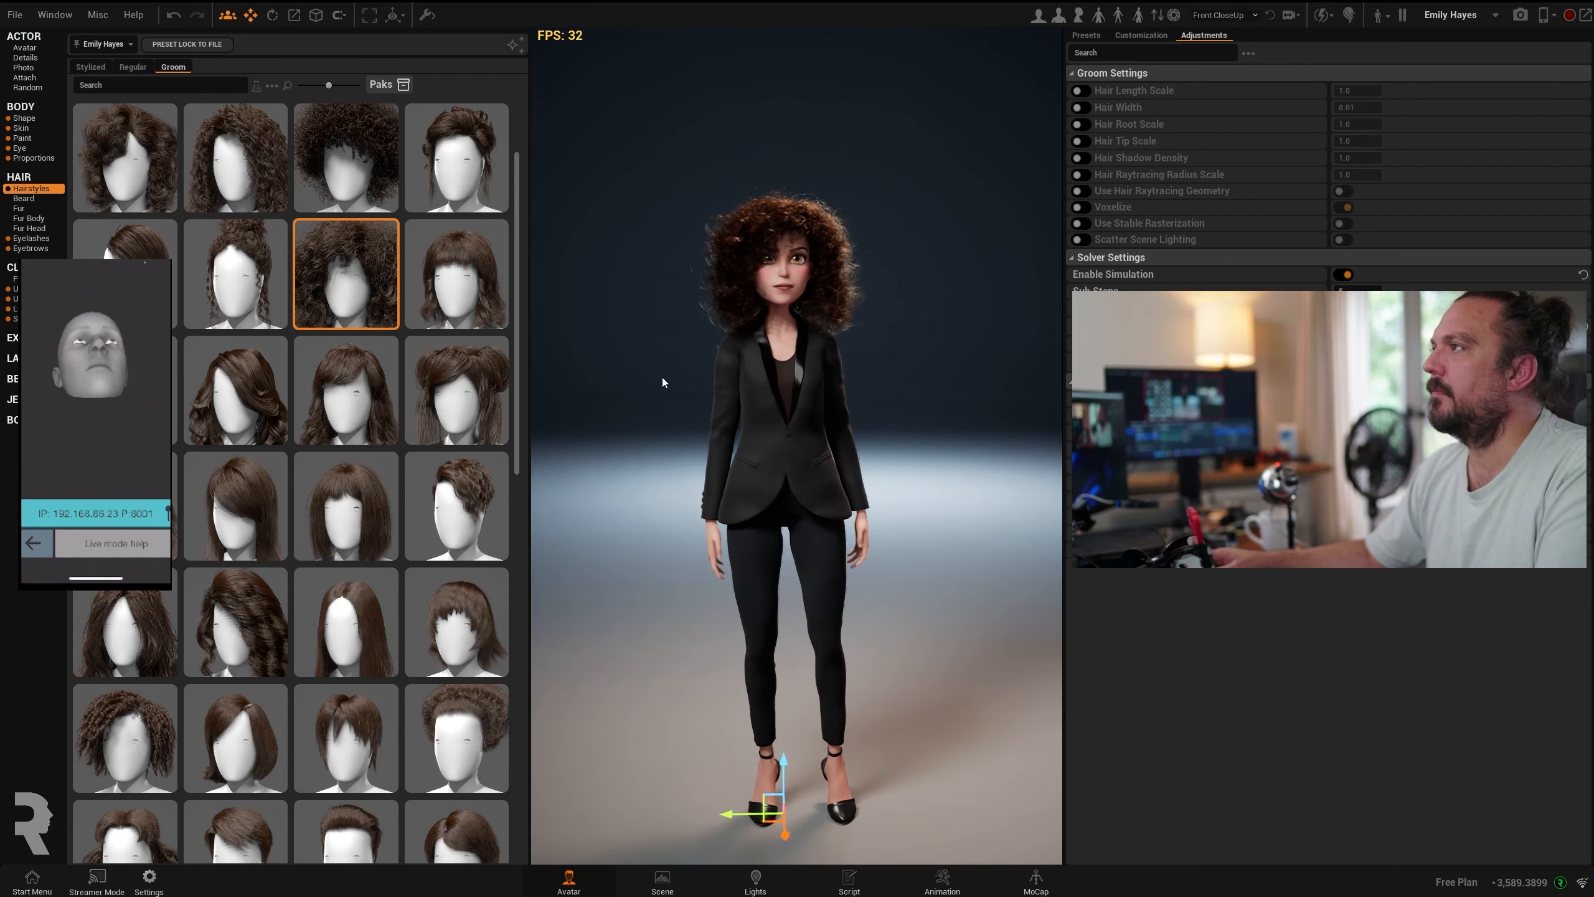
scroll(778, 346, "up", 4)
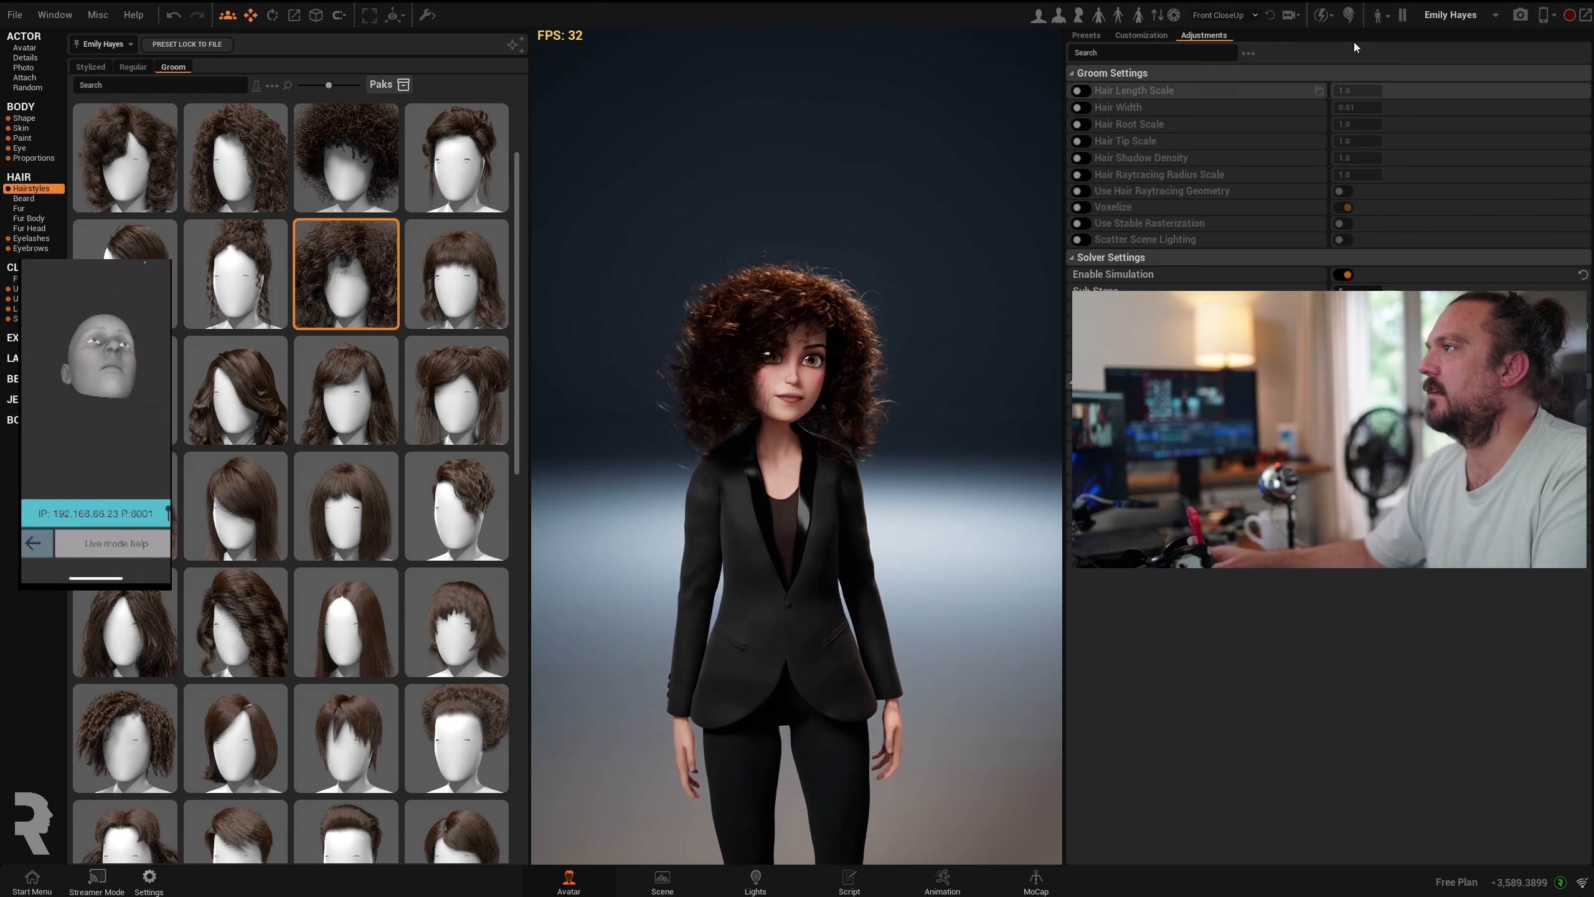
- Override the voluminous curly groom hairstyle's Hair Length Scale with 0.4
left_click(1083, 91)
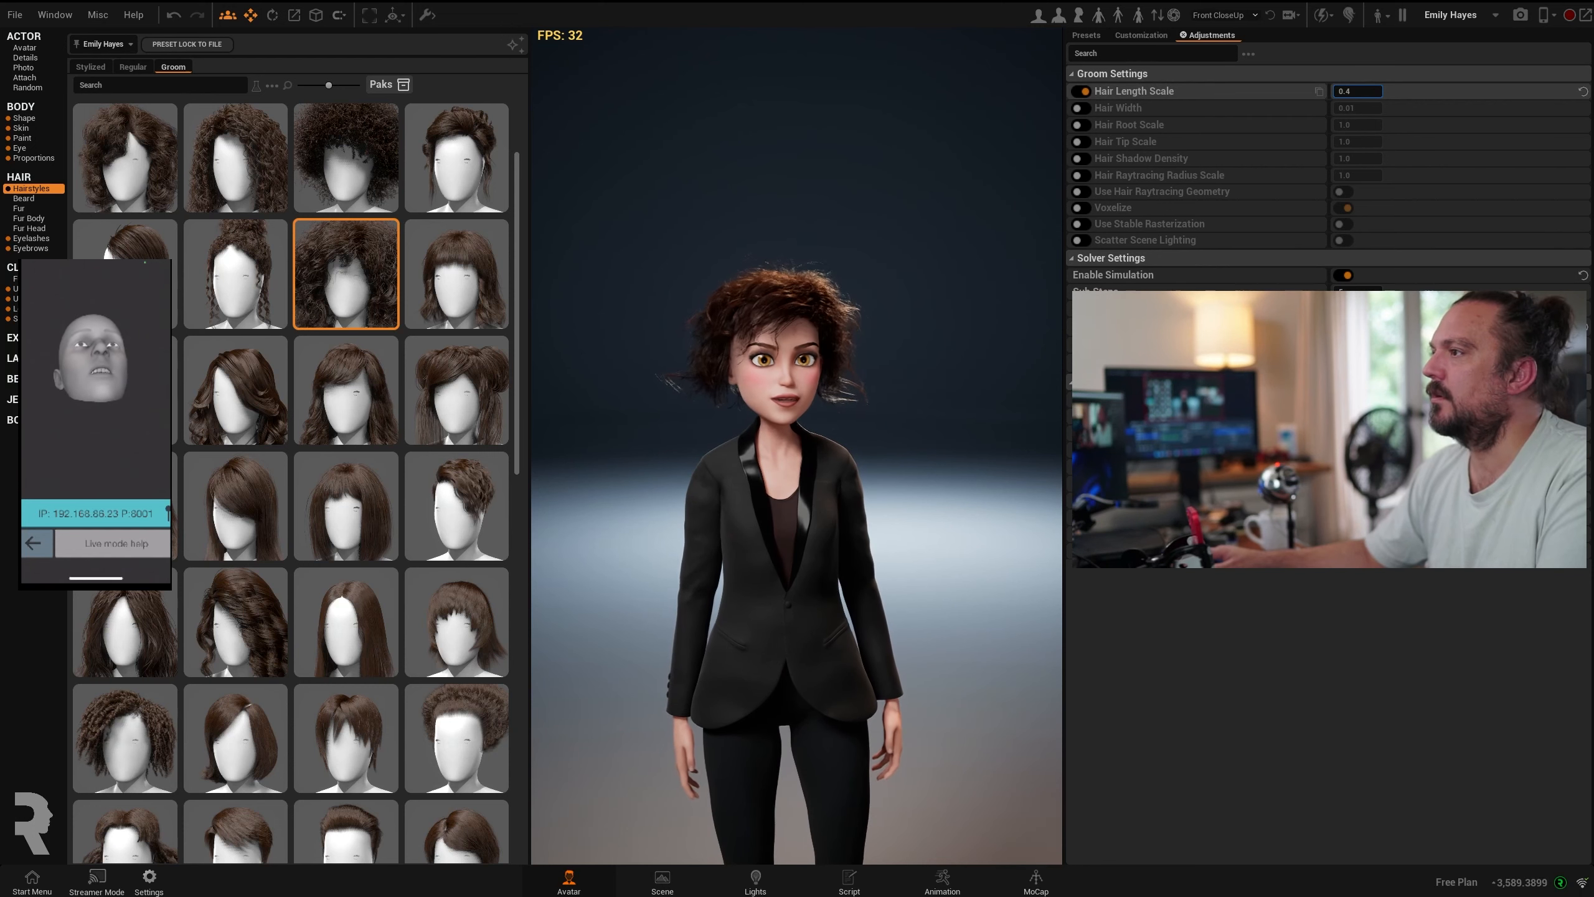
key("Return")
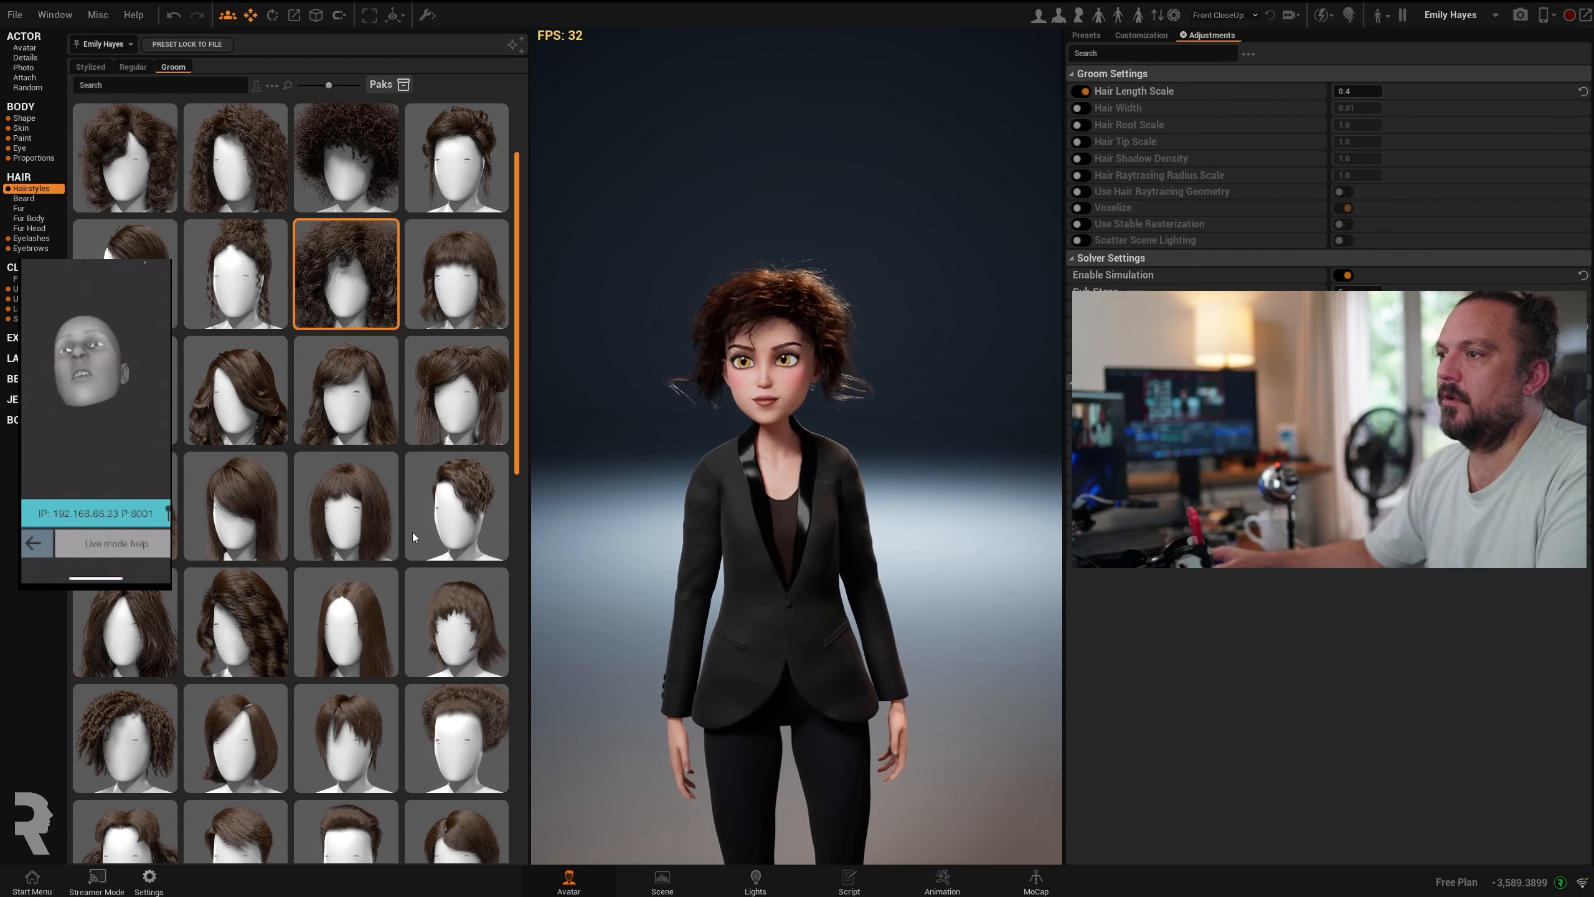
- Apply the long straight center-parted groom hairstyle with simulation enabled and override its Hair Length Scale with 0.65
left_click_drag(752, 583, 457, 678)
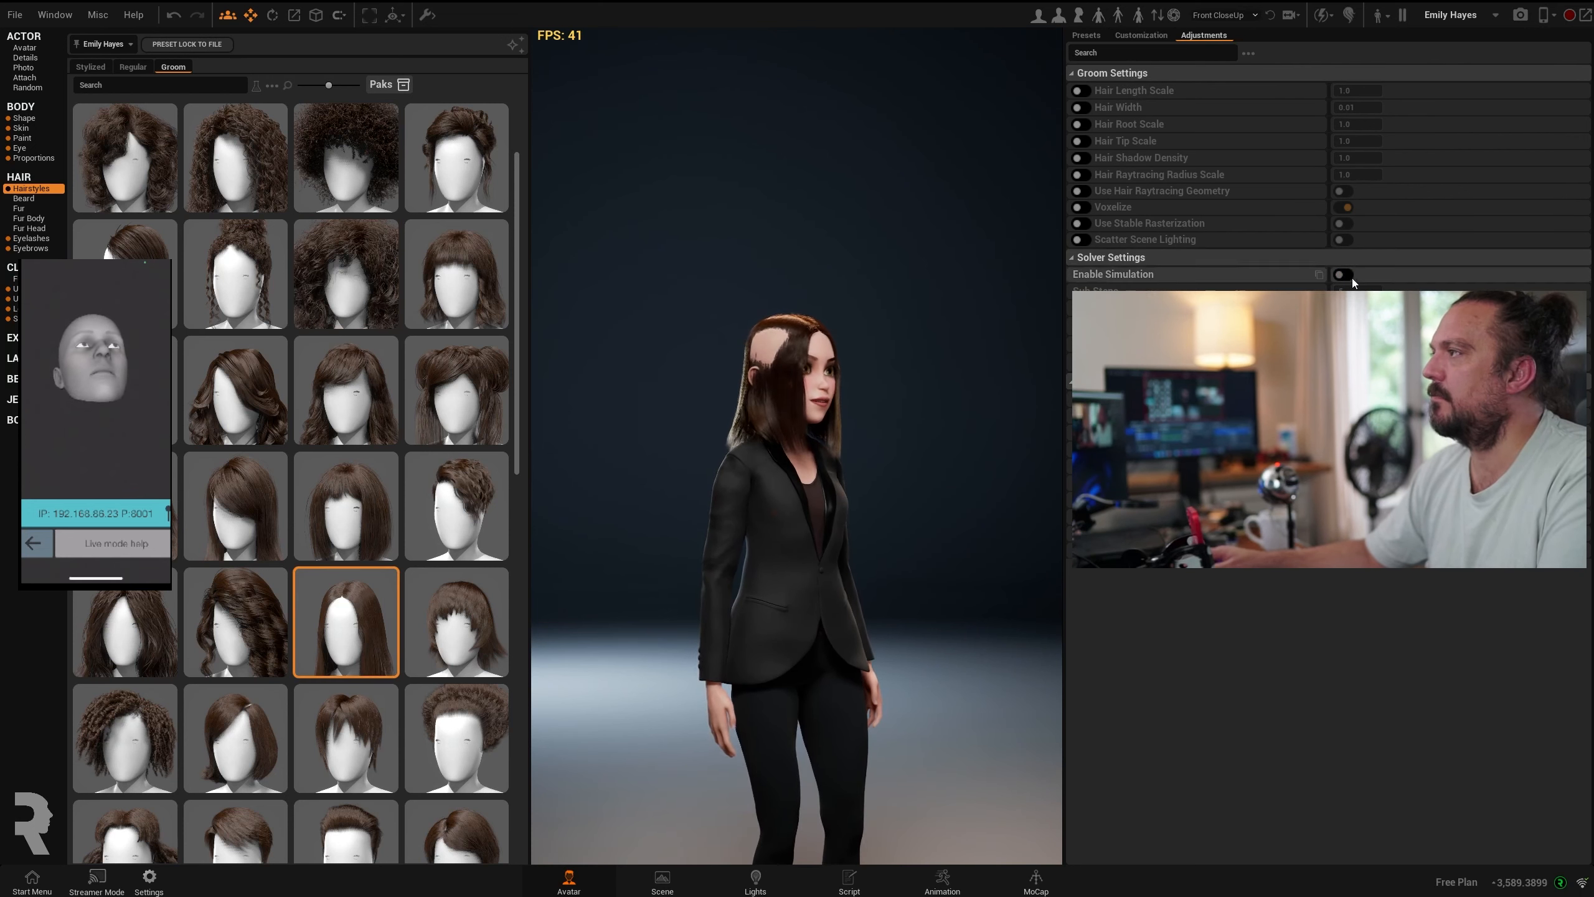
left_click_drag(903, 402, 816, 407)
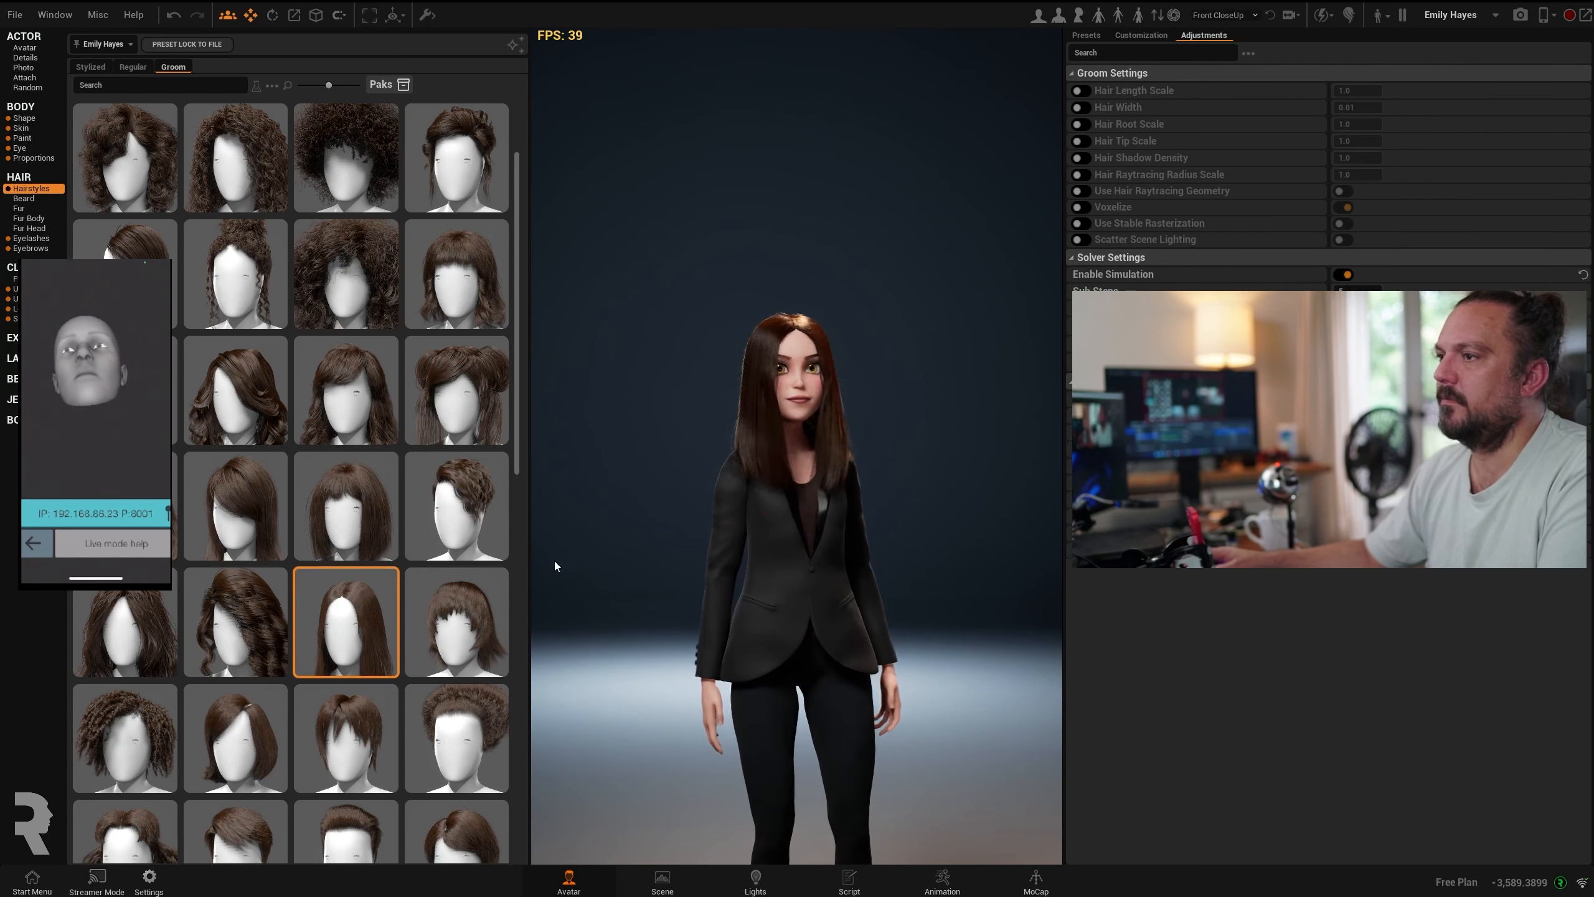
left_click(1085, 91)
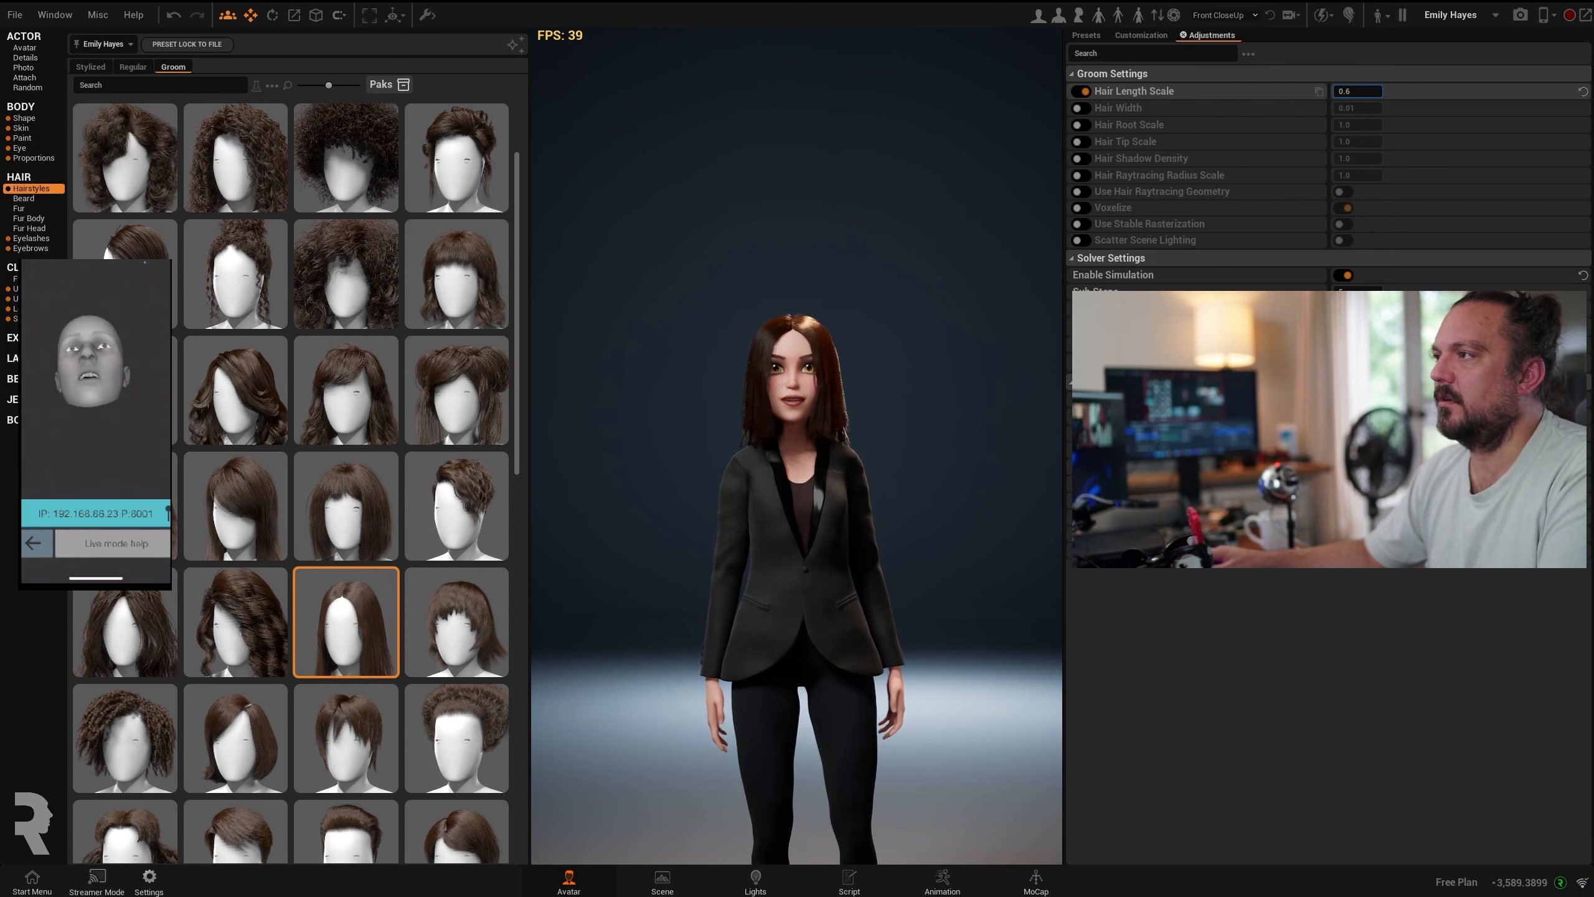
left_click_drag(1355, 90, 1349, 90)
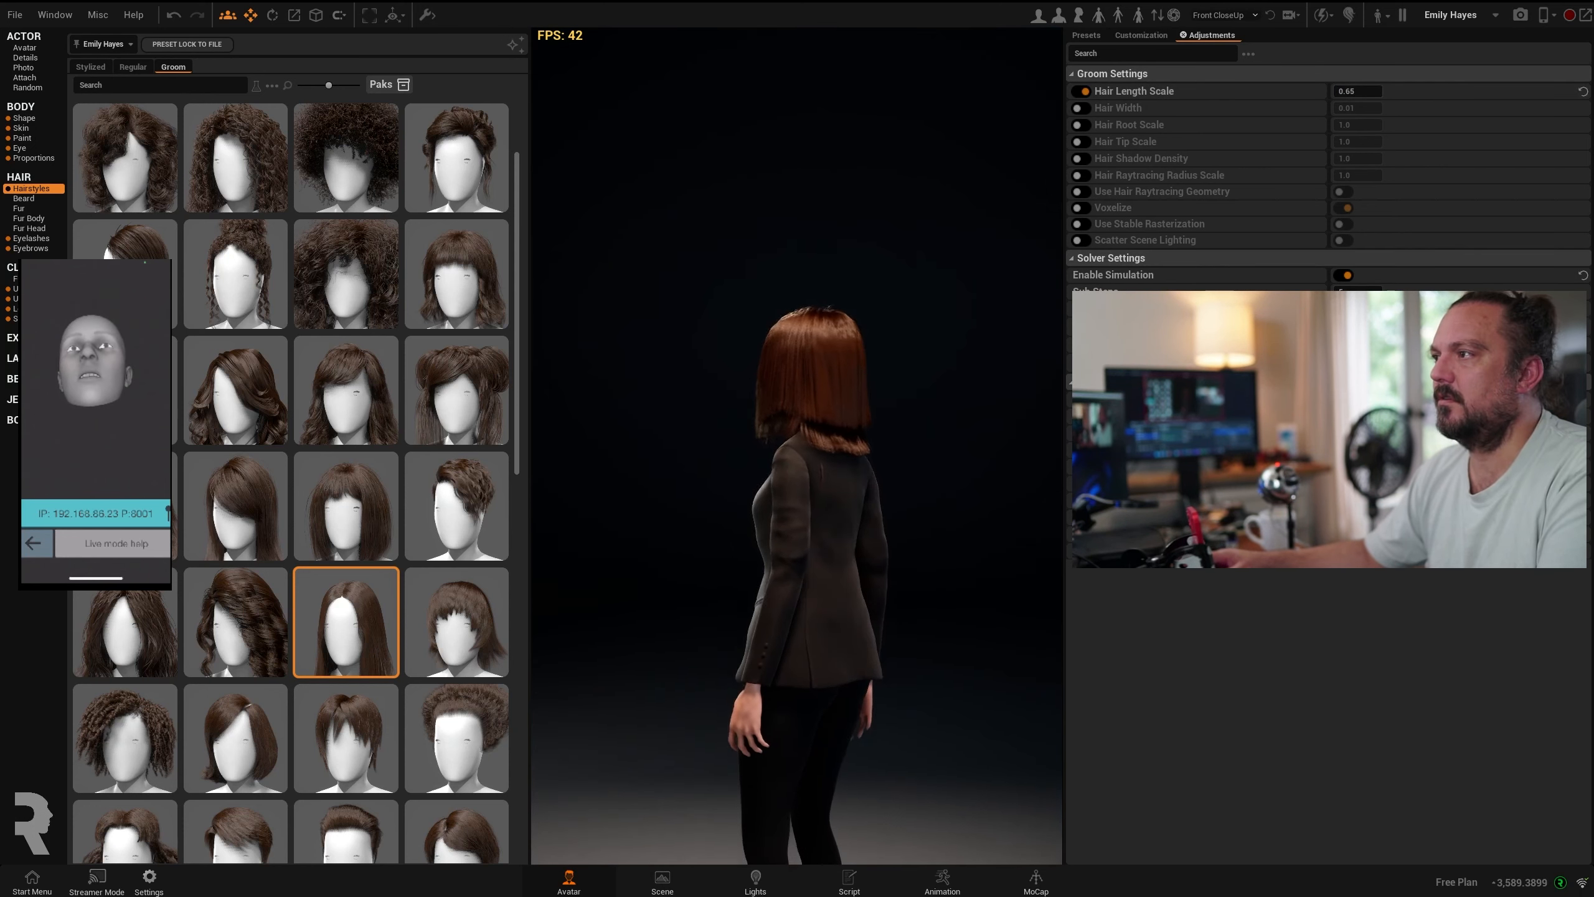
- Apply the long, full center-parted groom hairstyle with simulation enabled and override its Hair Length Scale with 0.7
scroll(332, 551, "down", 6)
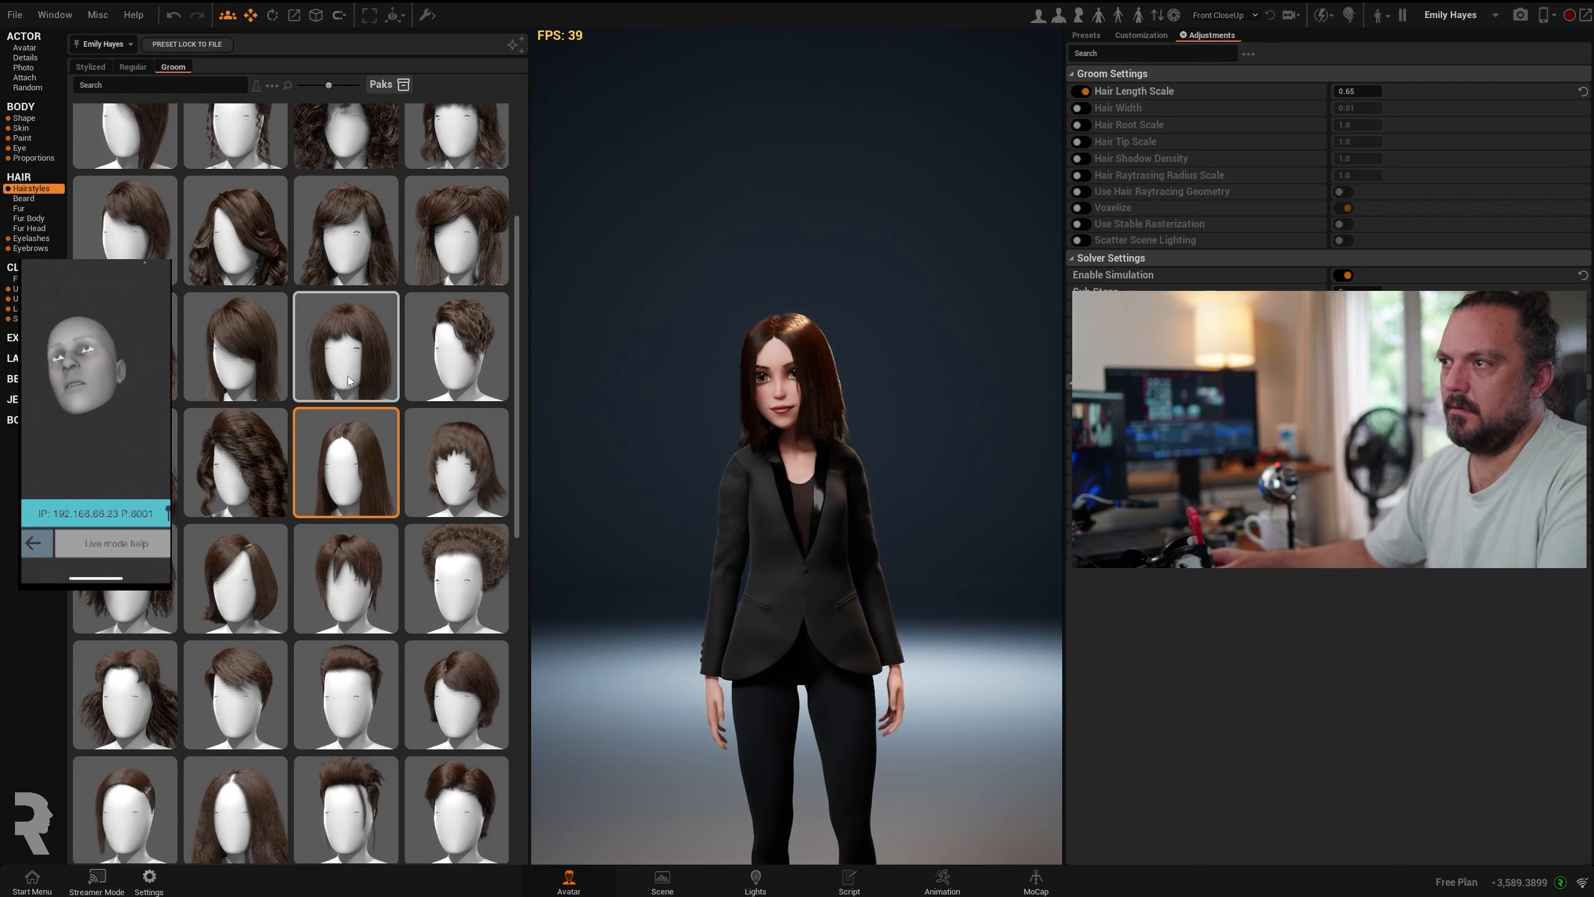
left_click(229, 559)
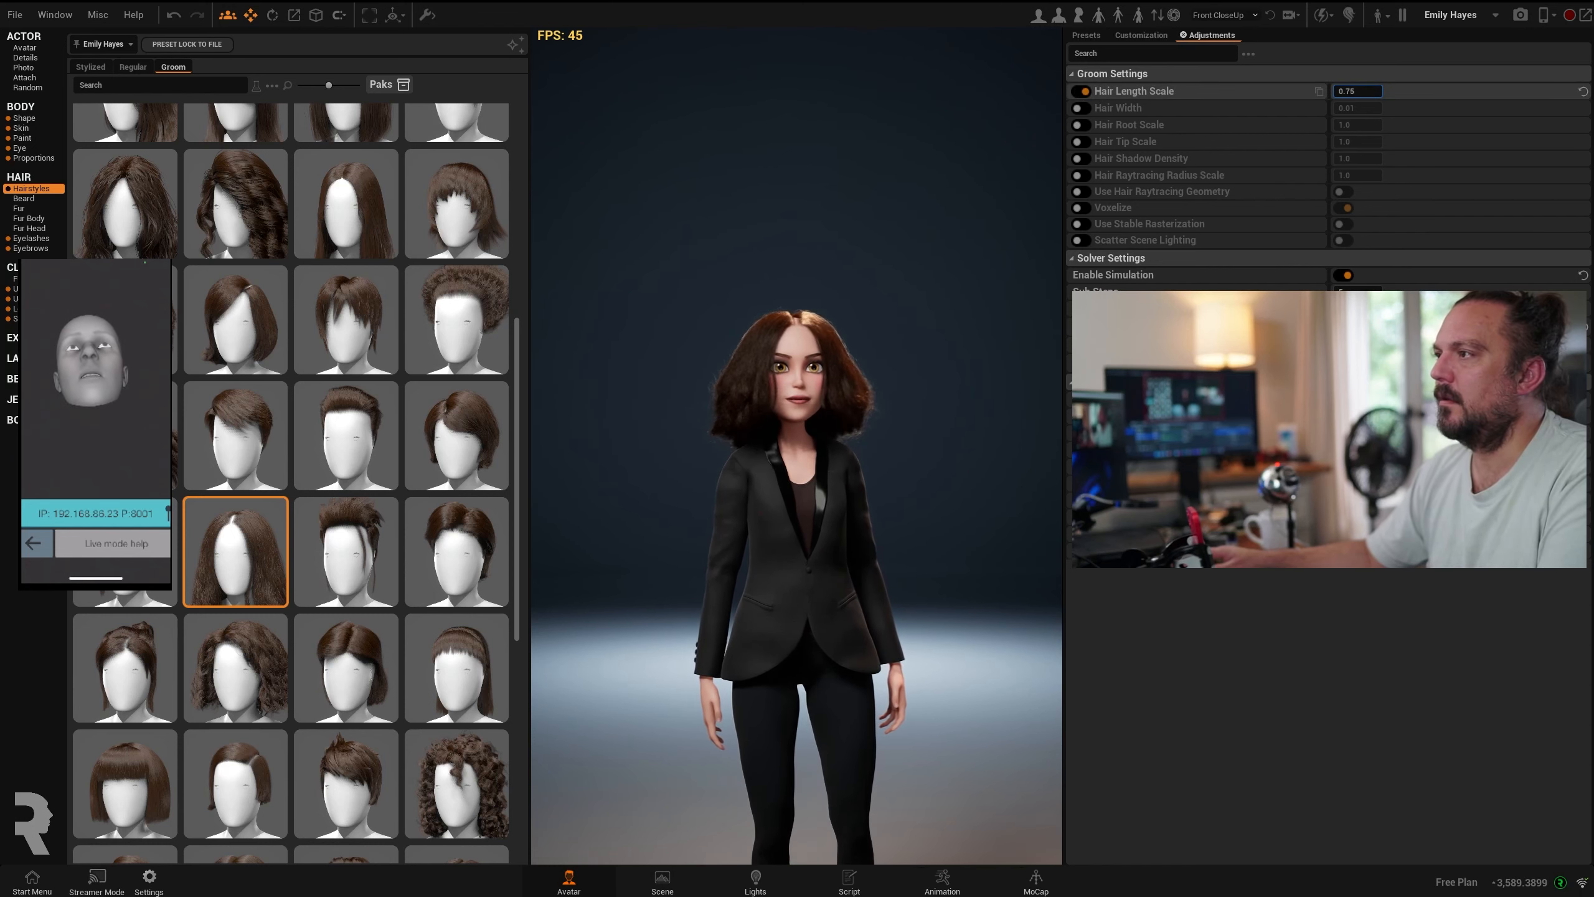
left_click_drag(637, 392, 424, 7)
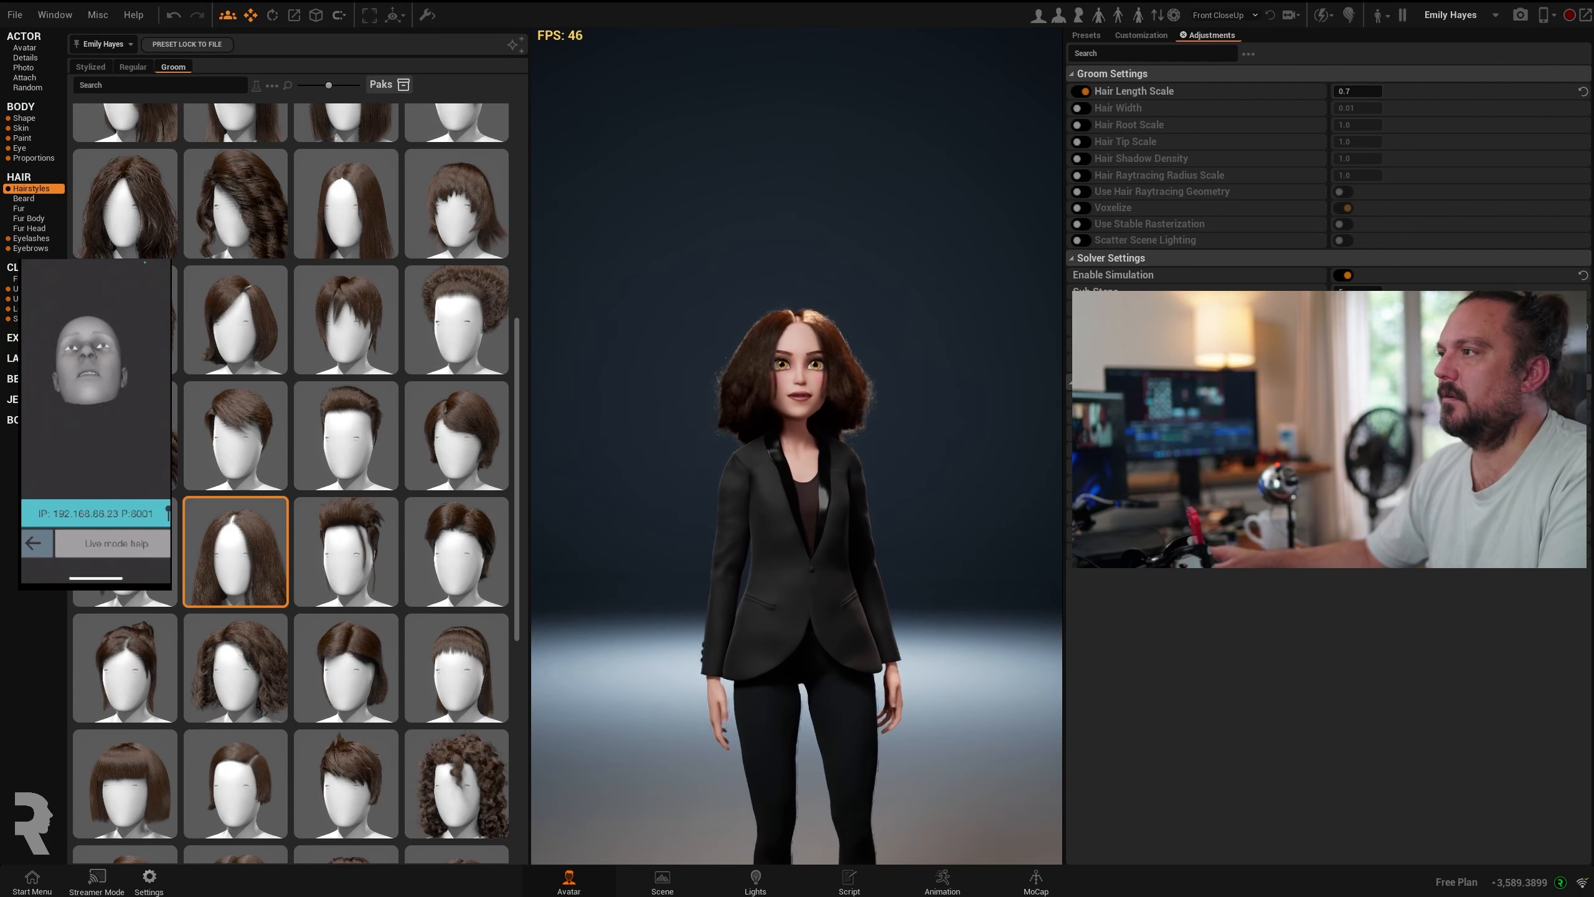
- Frame the avatar closer and switch to the spiky regular hairstyle with a headband to compare the frame rate
middle_click_drag(792, 418, 580, 94)
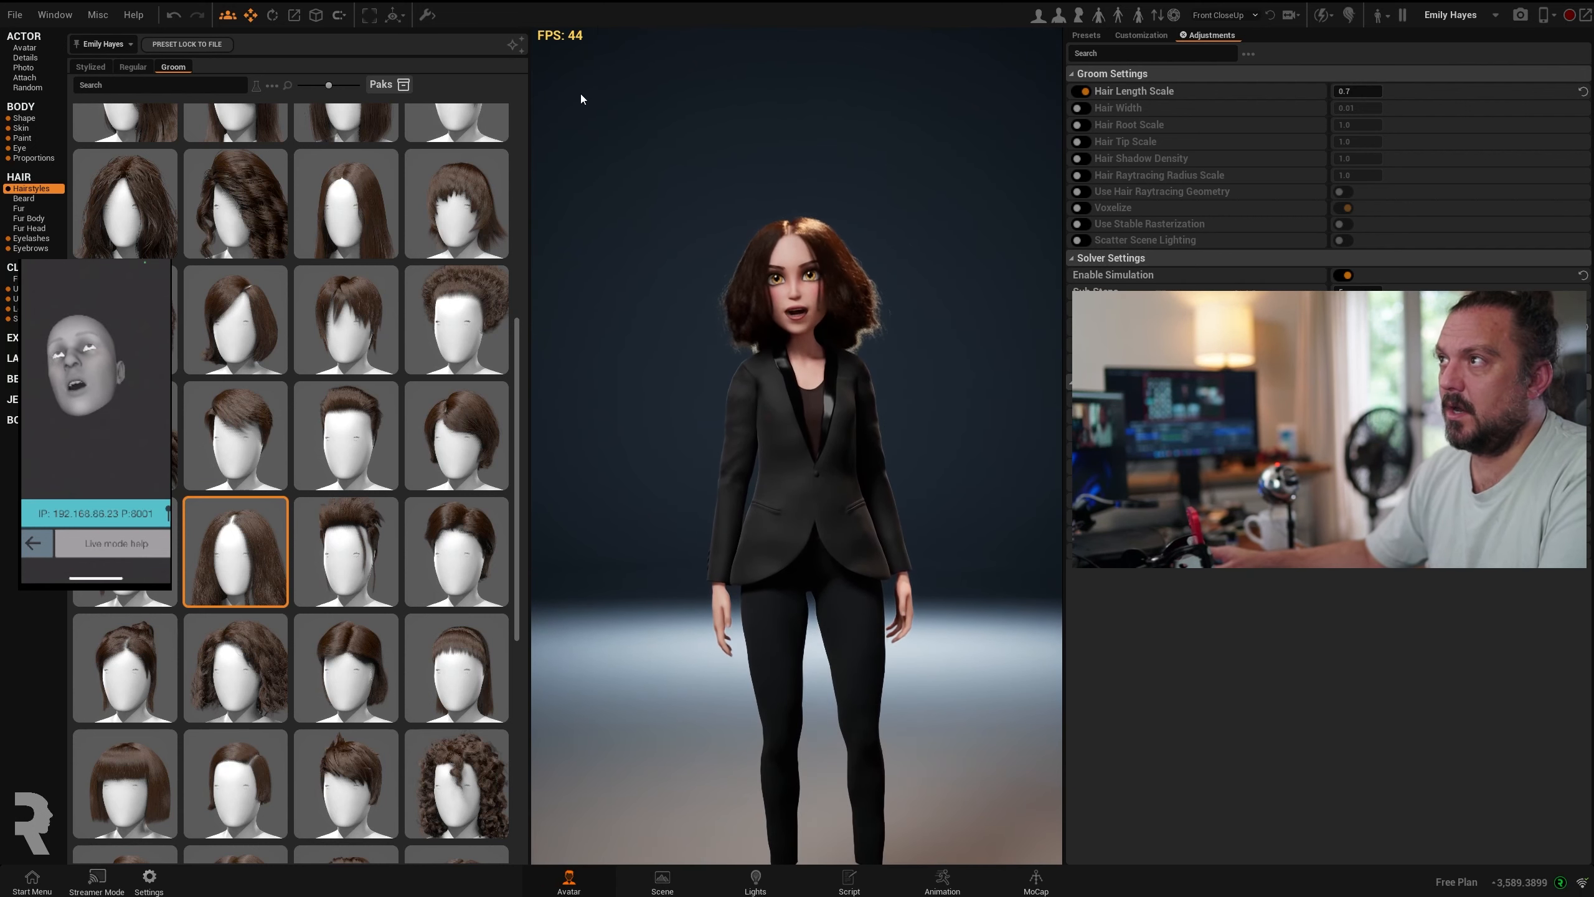
right_click_drag(827, 438, 561, 41)
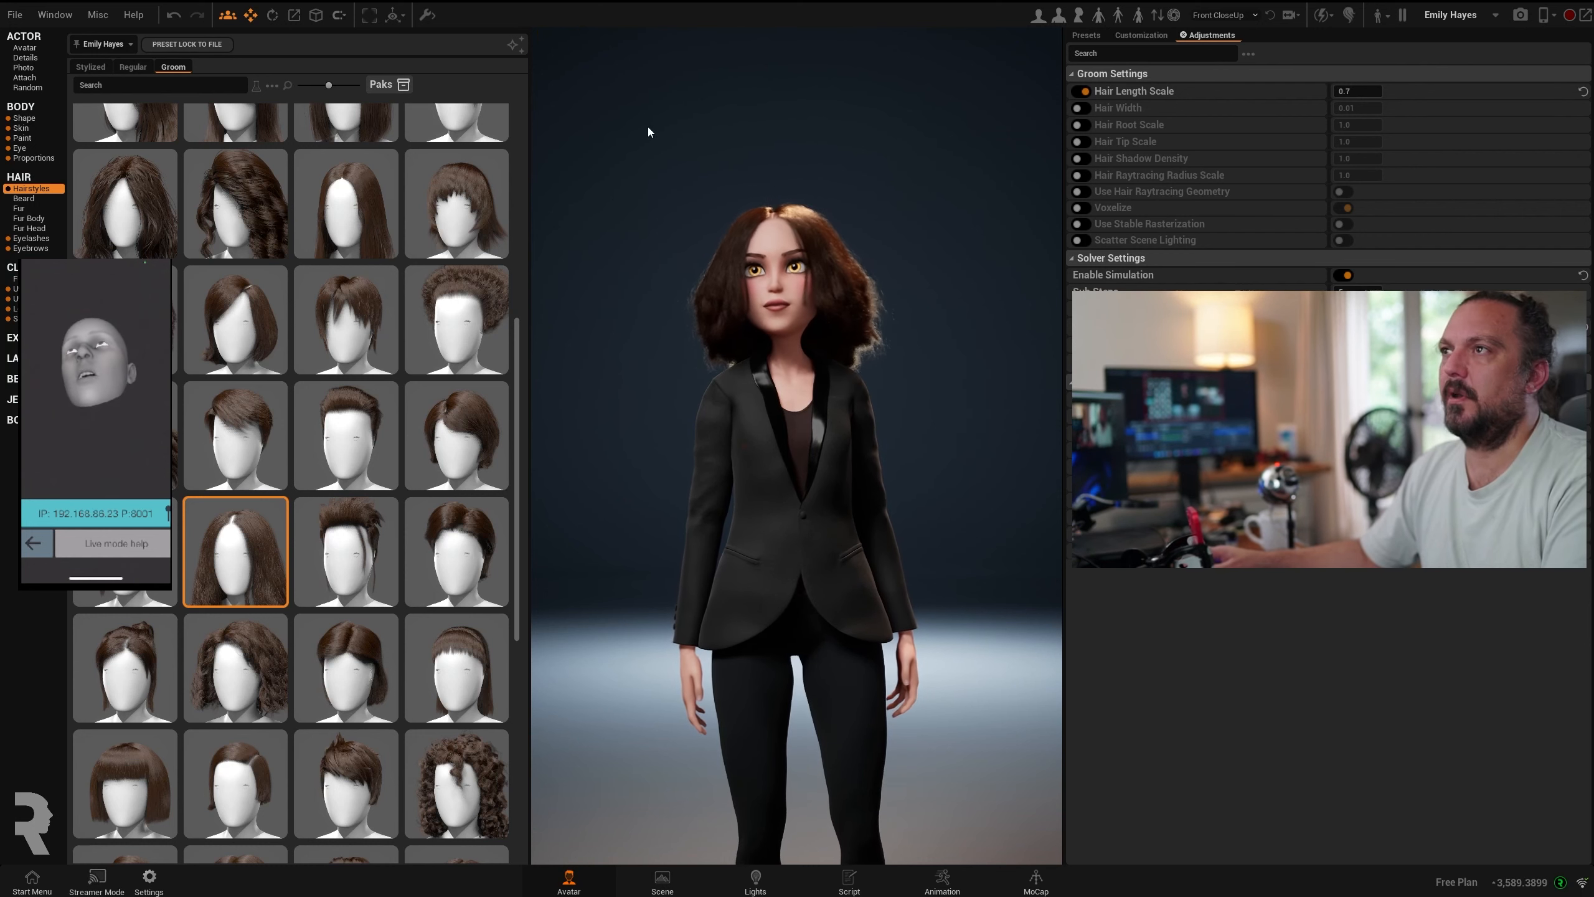
key("ctrl+shift+h")
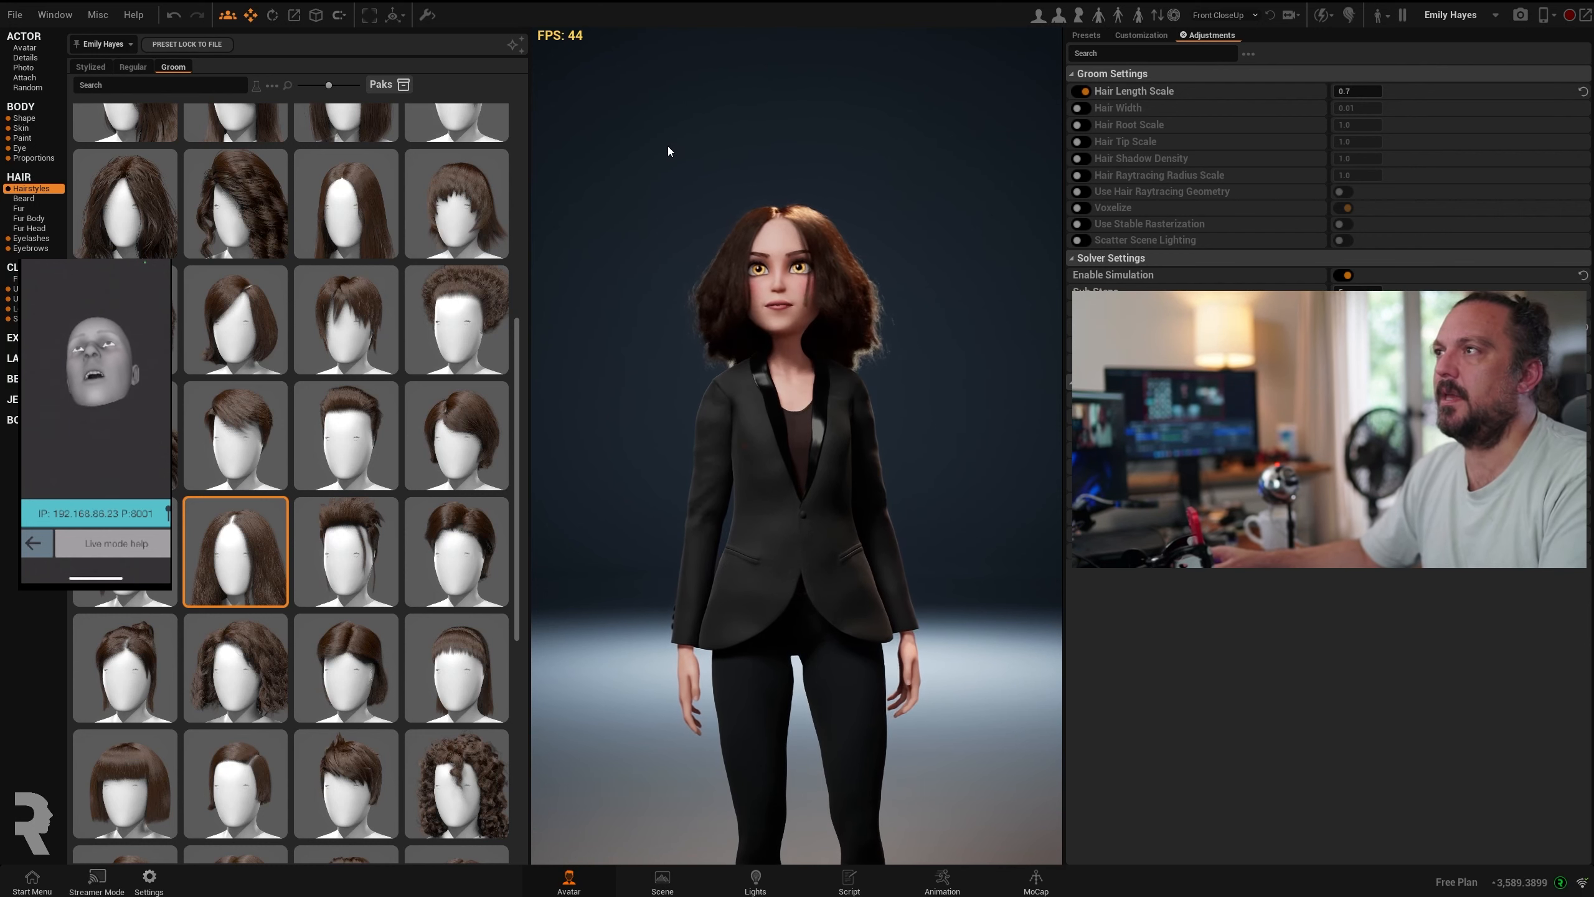
left_click(132, 69)
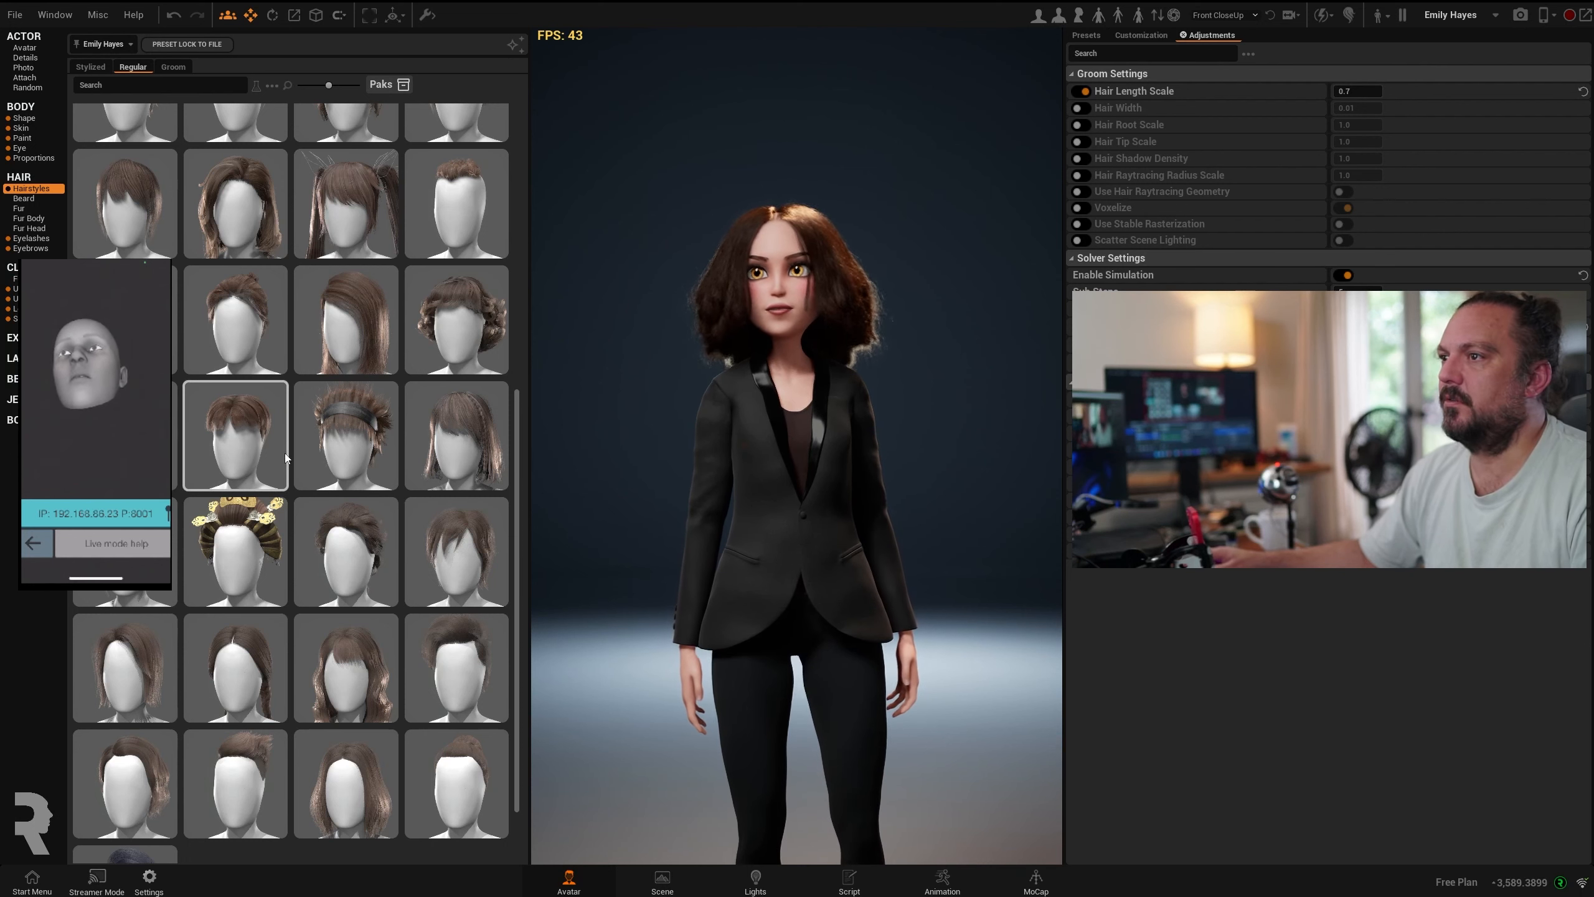
left_click(339, 437)
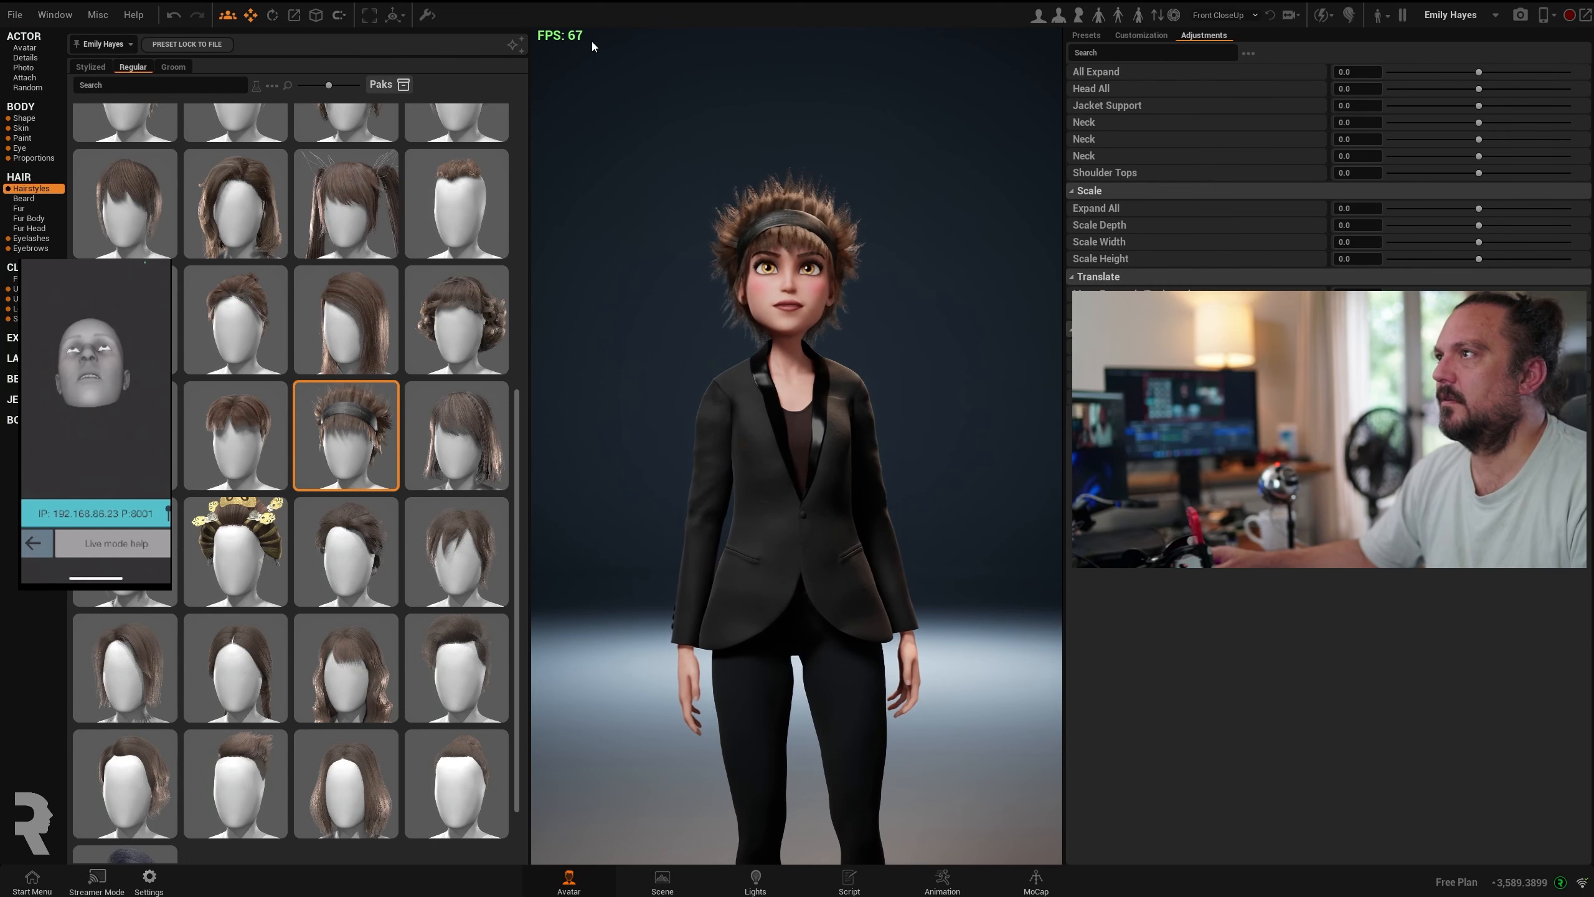
- Apply the short orange-blond center-parted stylized hairstyle and inspect it on the avatar from the side and front
left_click(95, 68)
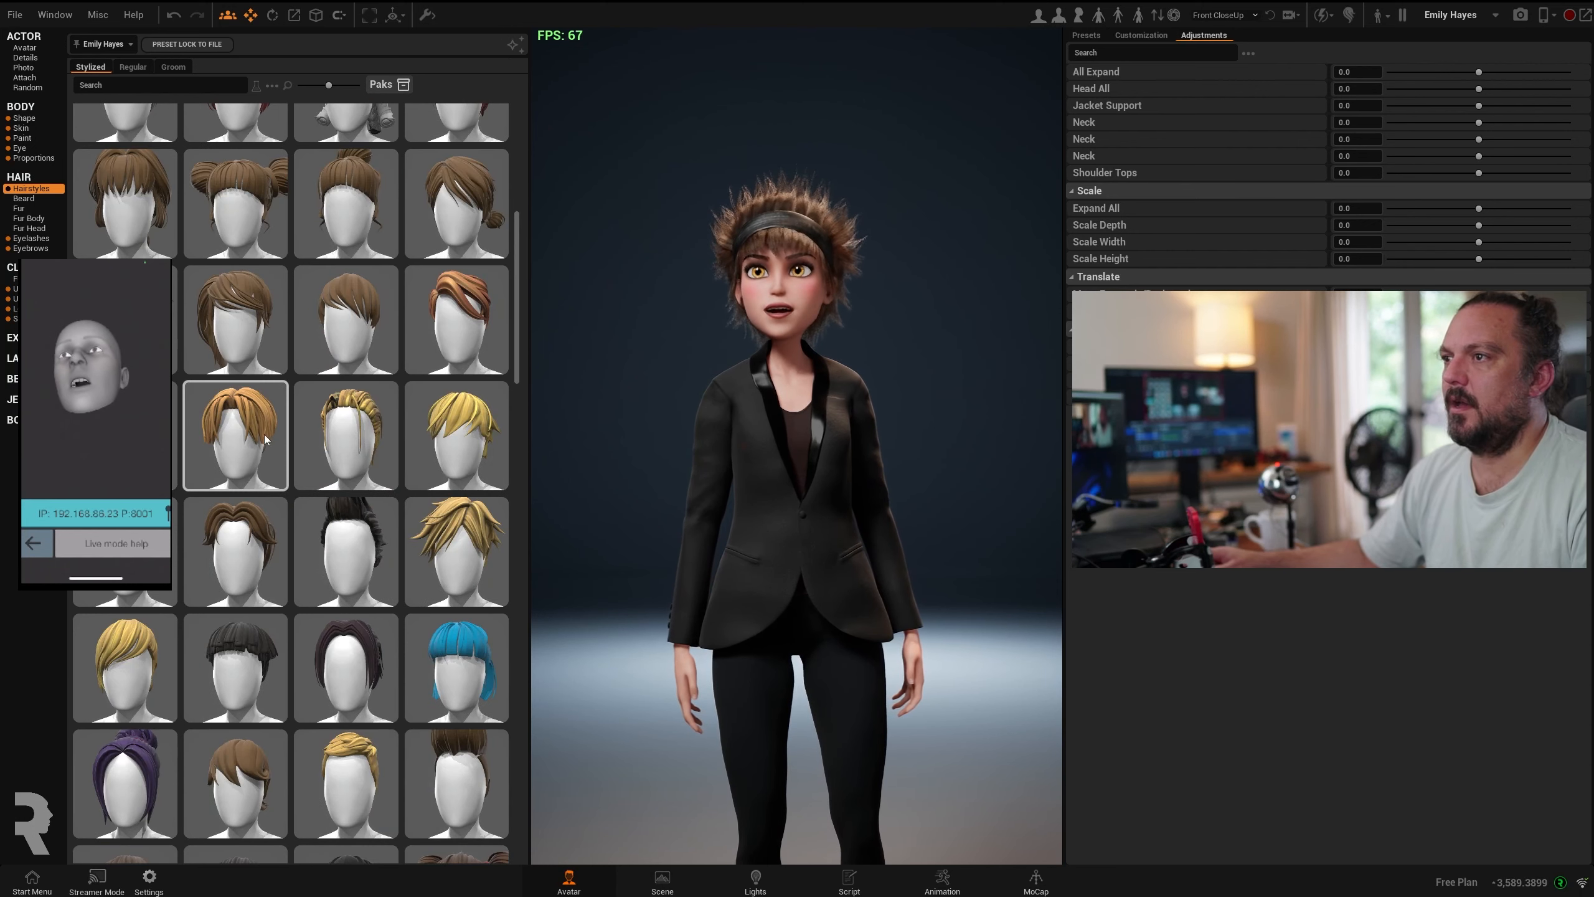
left_click(227, 429)
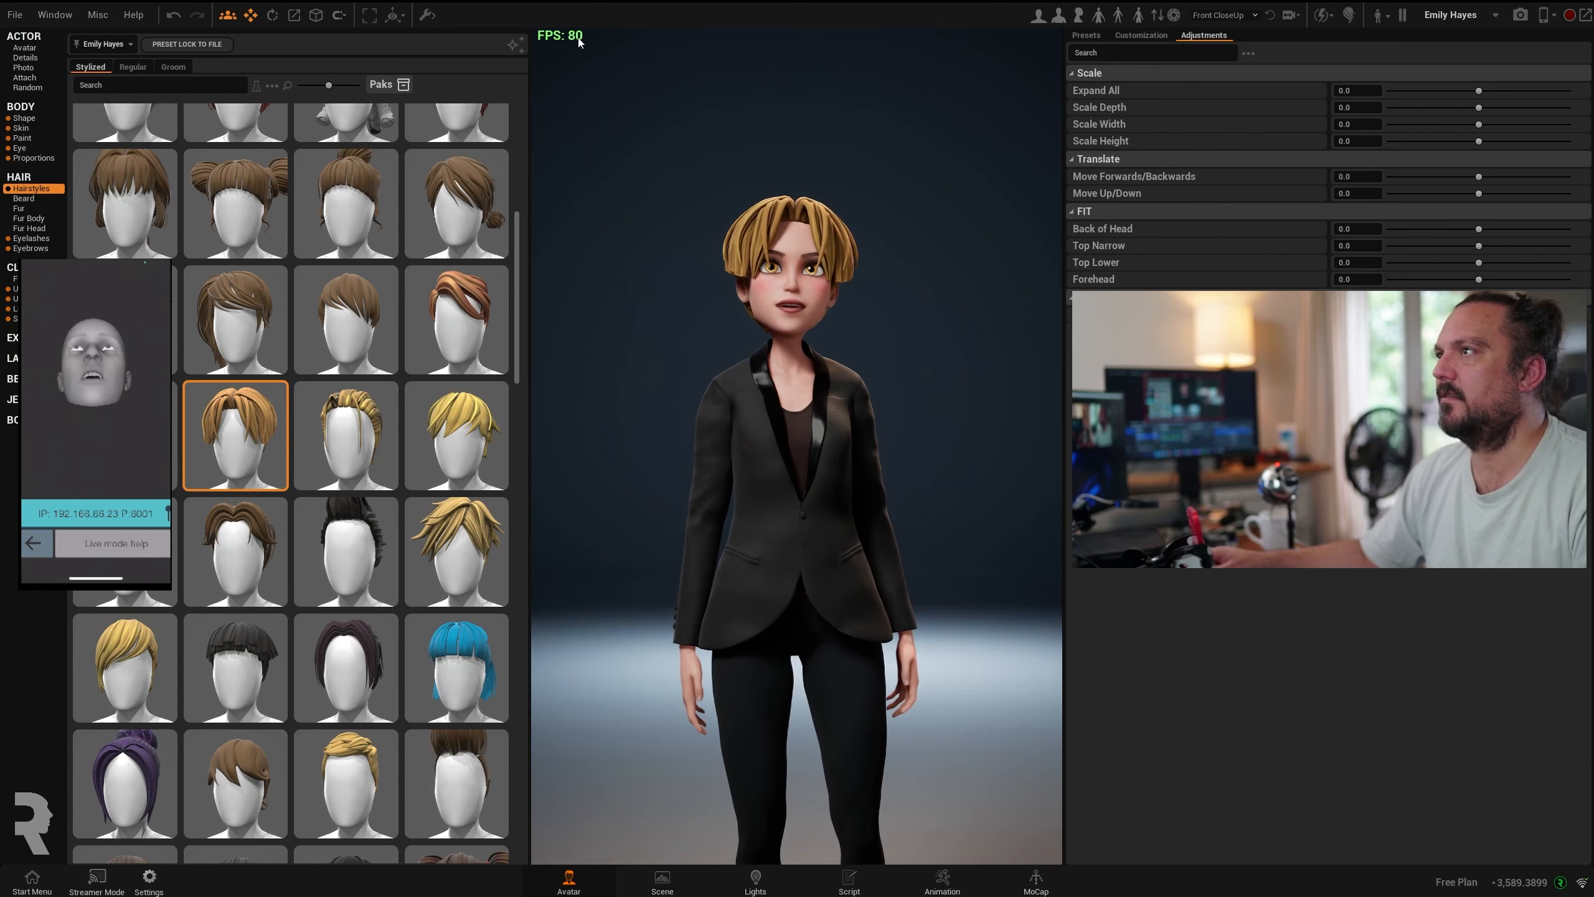
left_click_drag(844, 430, 659, 429)
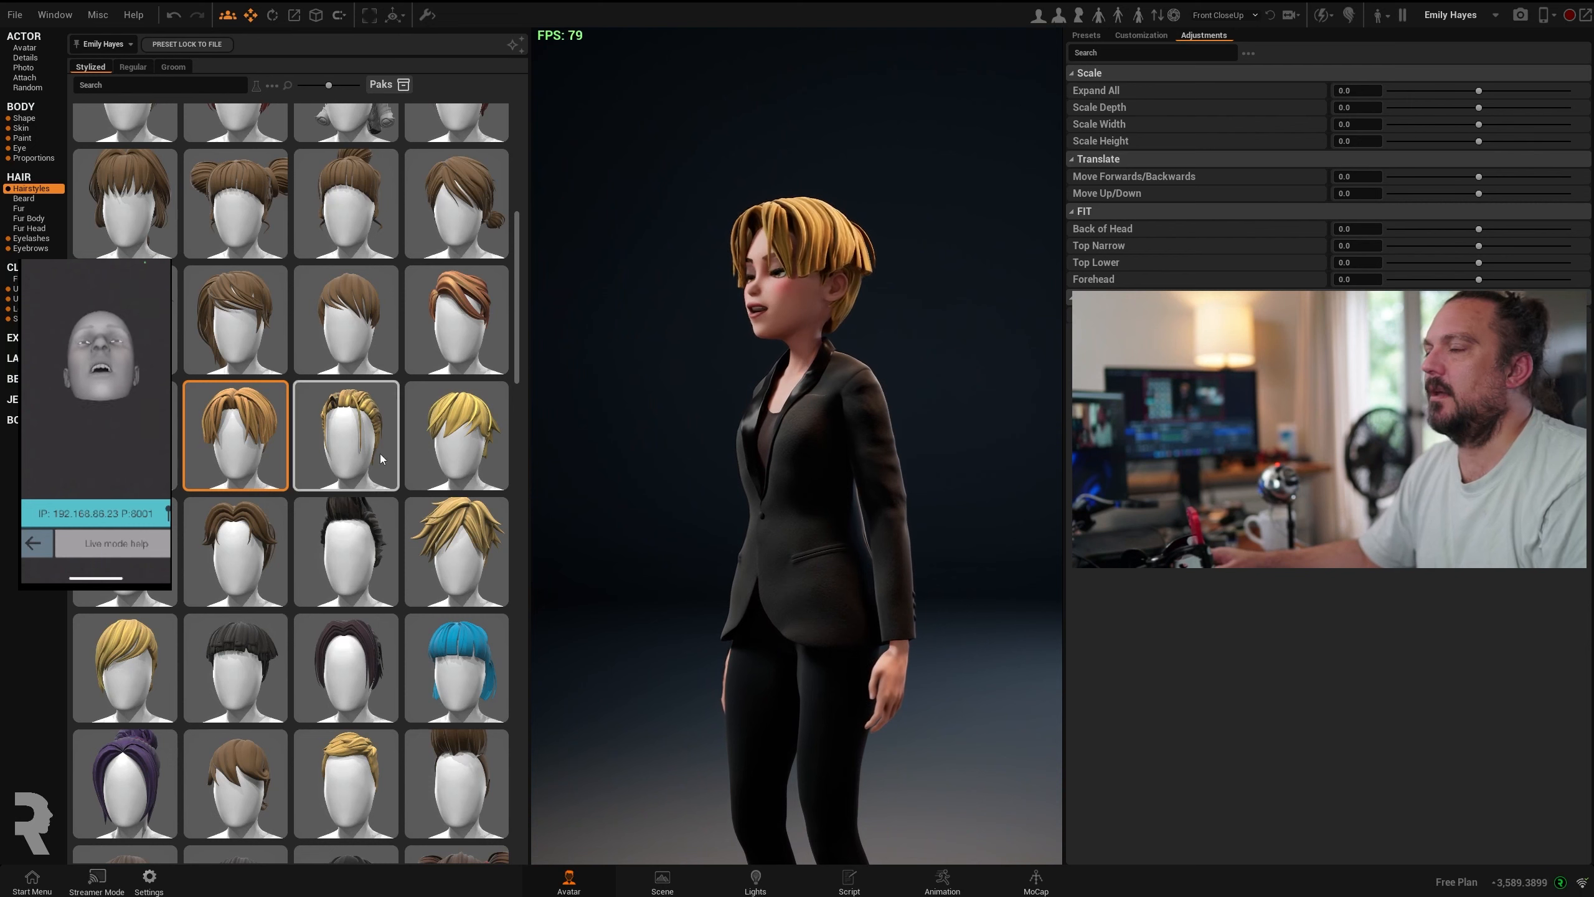
left_click_drag(596, 552, 781, 552)
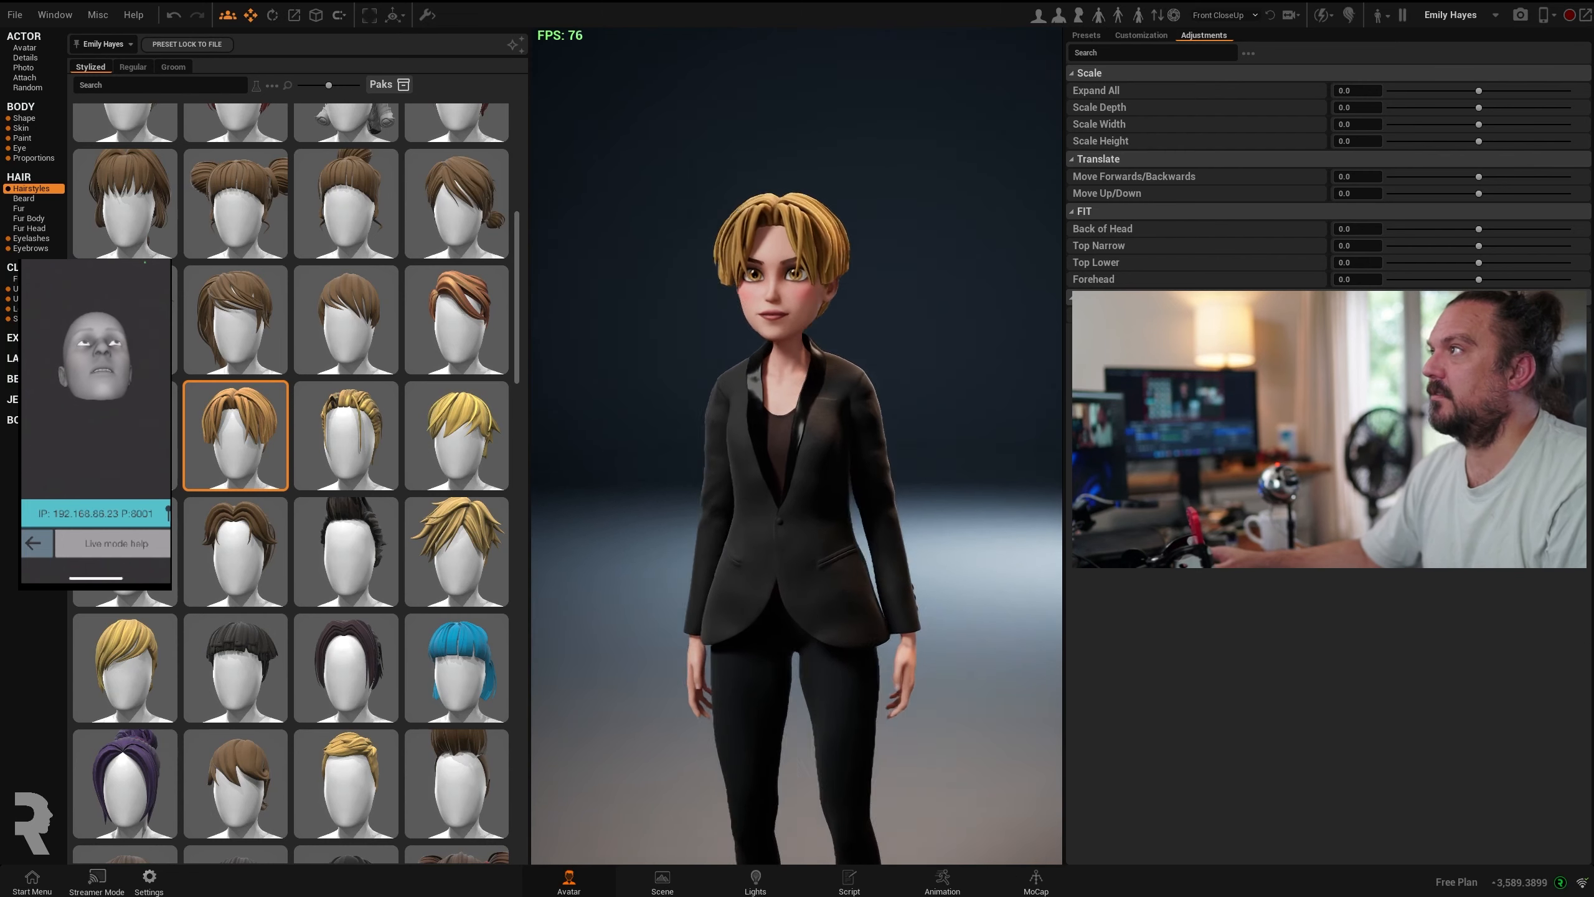
scroll(817, 456, "up", 3)
left_click_drag(817, 457, 840, 349)
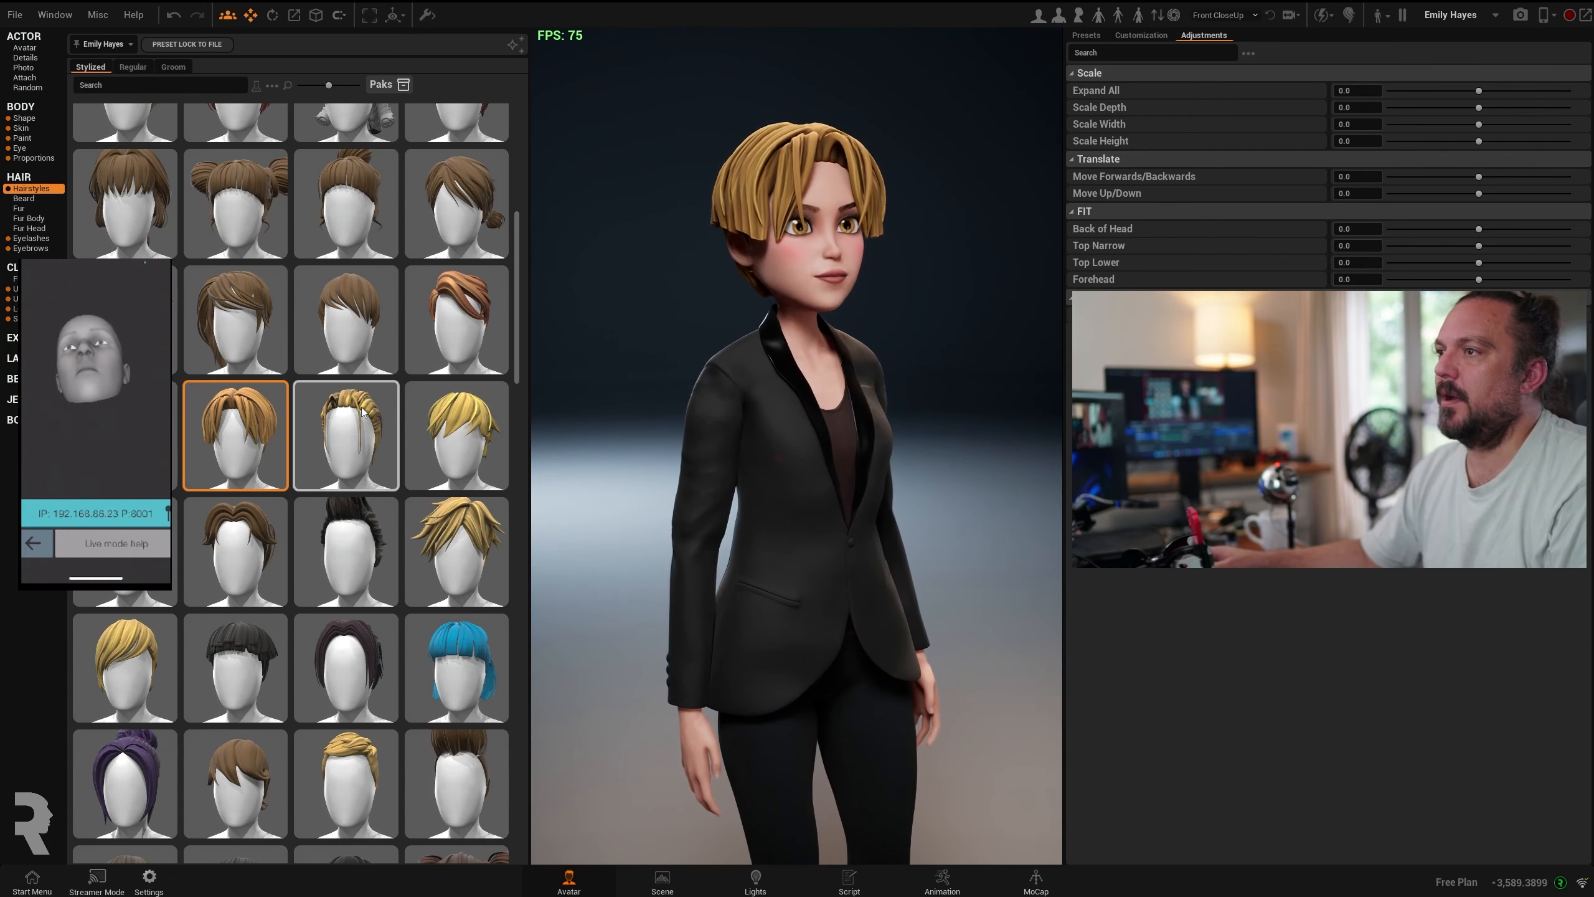
scroll(852, 346, "down", 2)
scroll(822, 352, "up", 3)
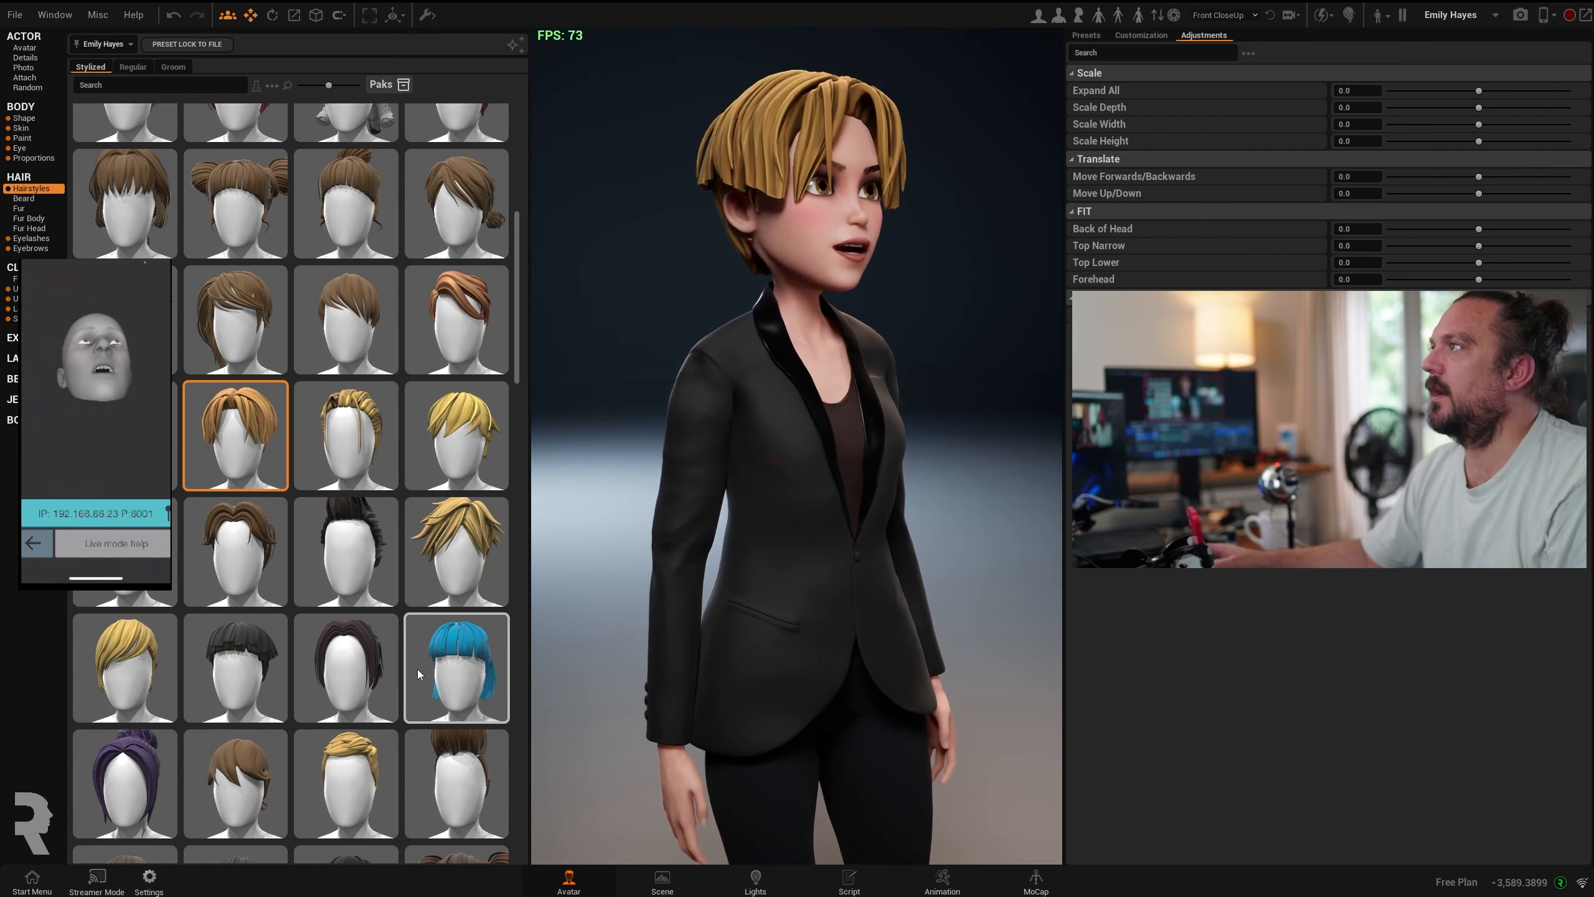
- Hide the avatar's hair so the head displays bald, and frame more of the body
left_click(1349, 15)
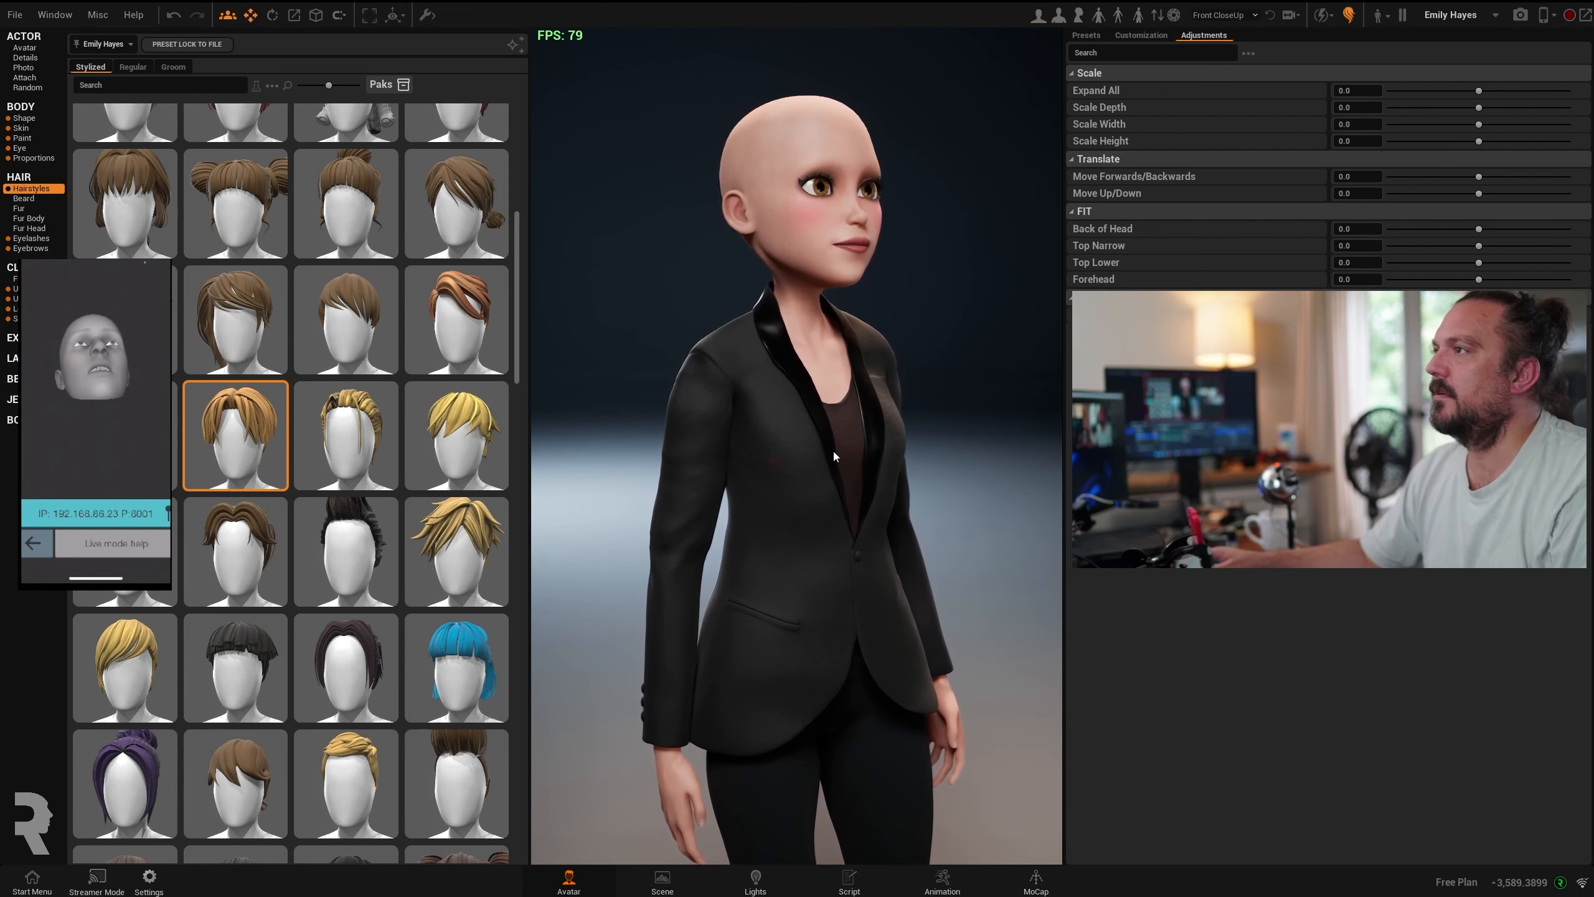
scroll(768, 596, "down", 3)
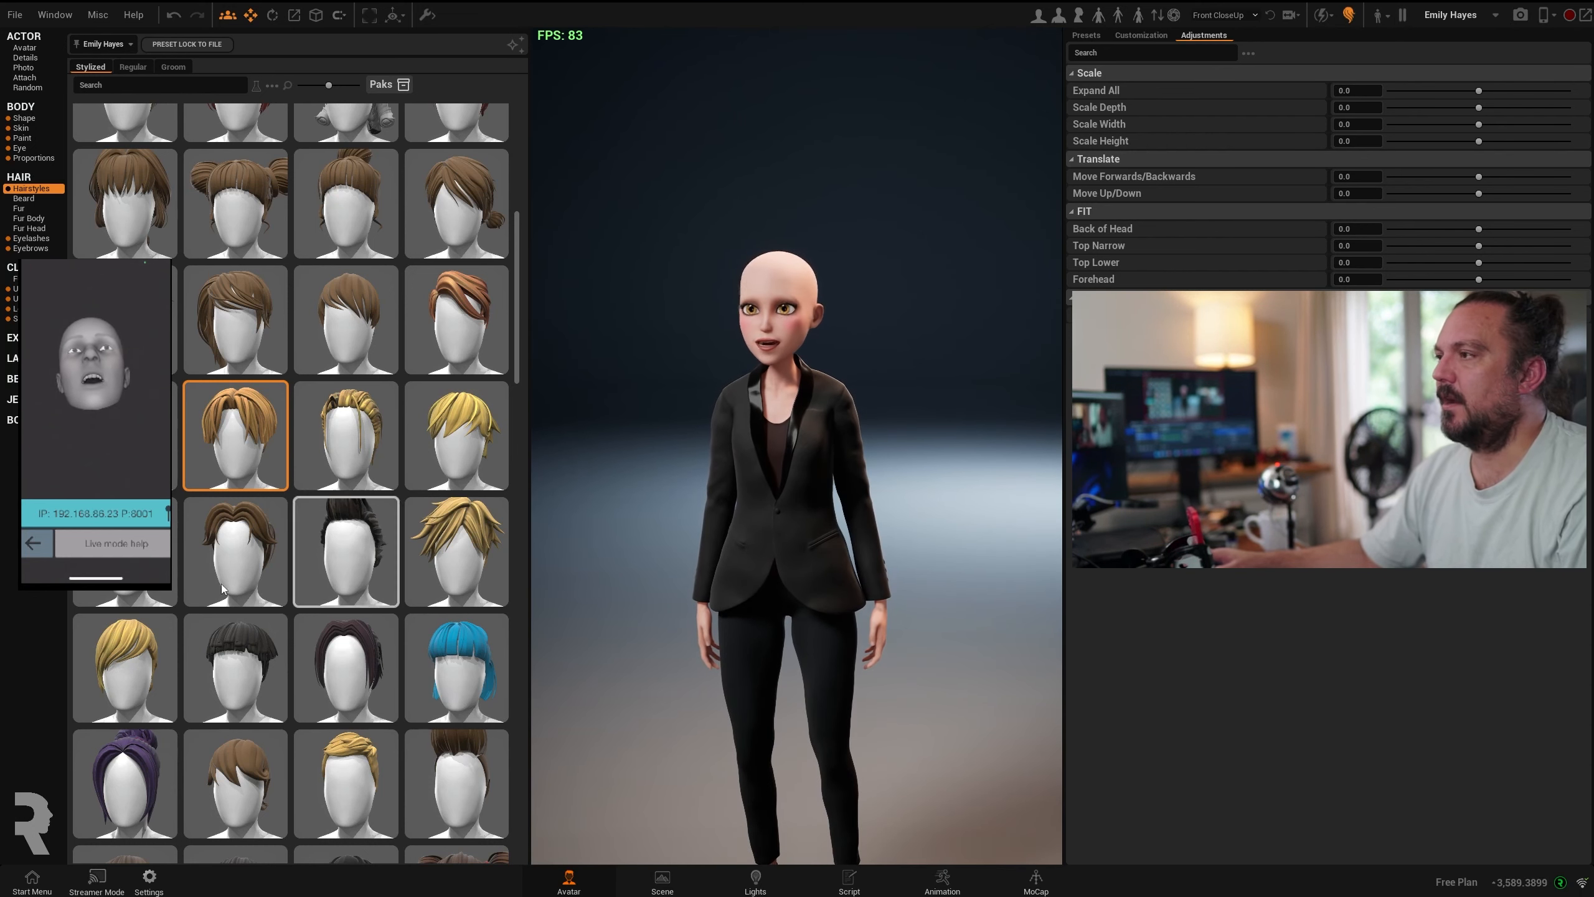
scroll(477, 690, "down", 2)
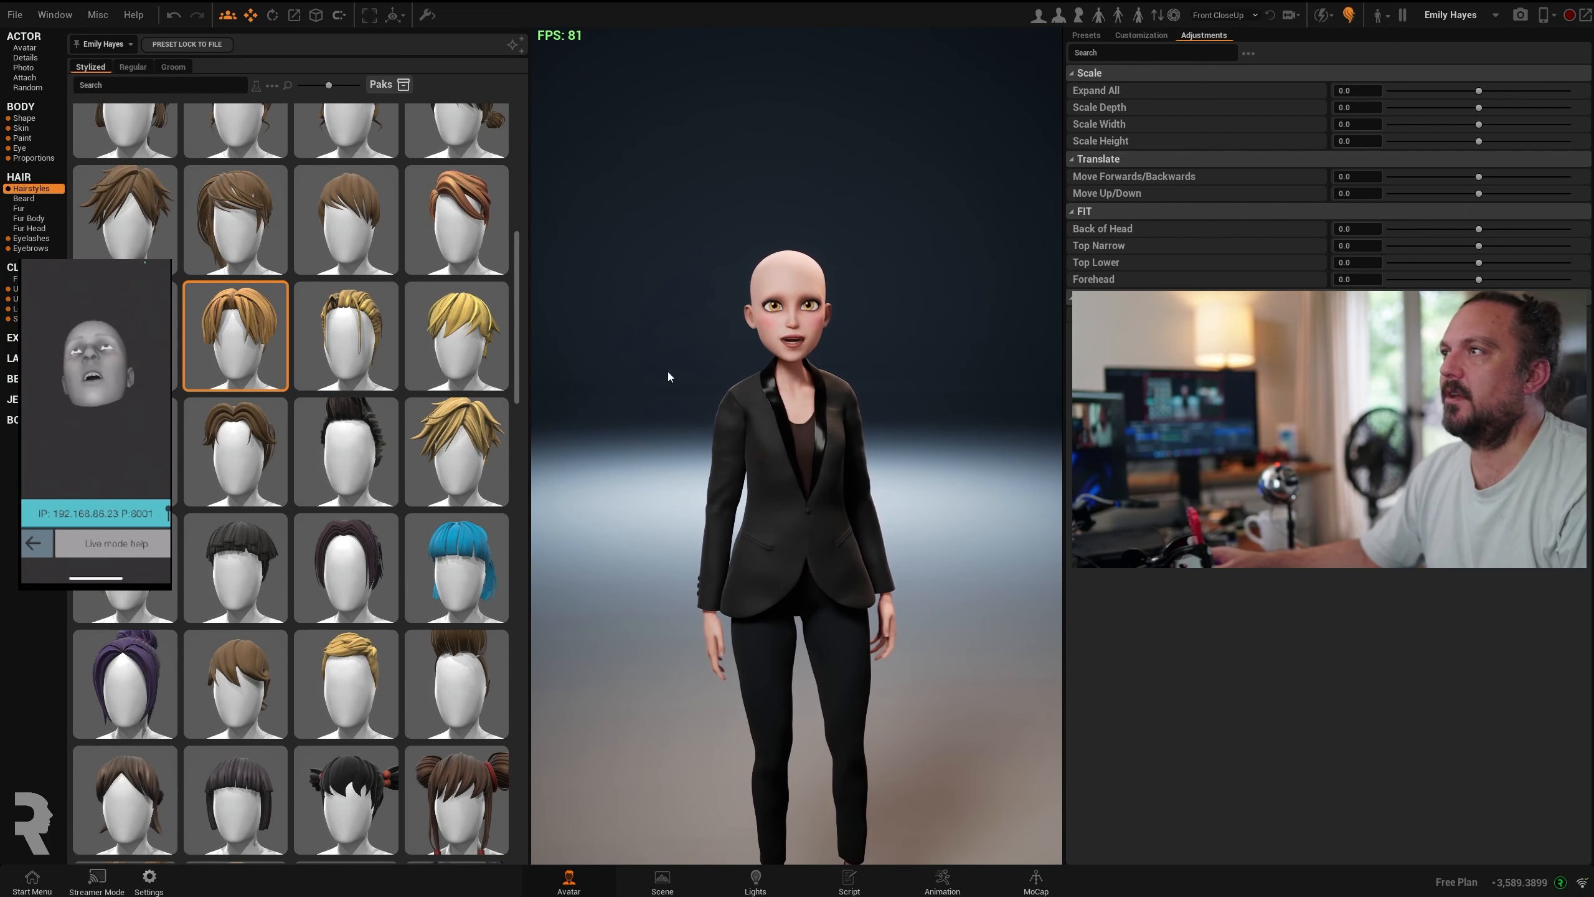
- With the hair hidden, select the long curly groom hairstyle with a curl over the forehead
left_click(173, 68)
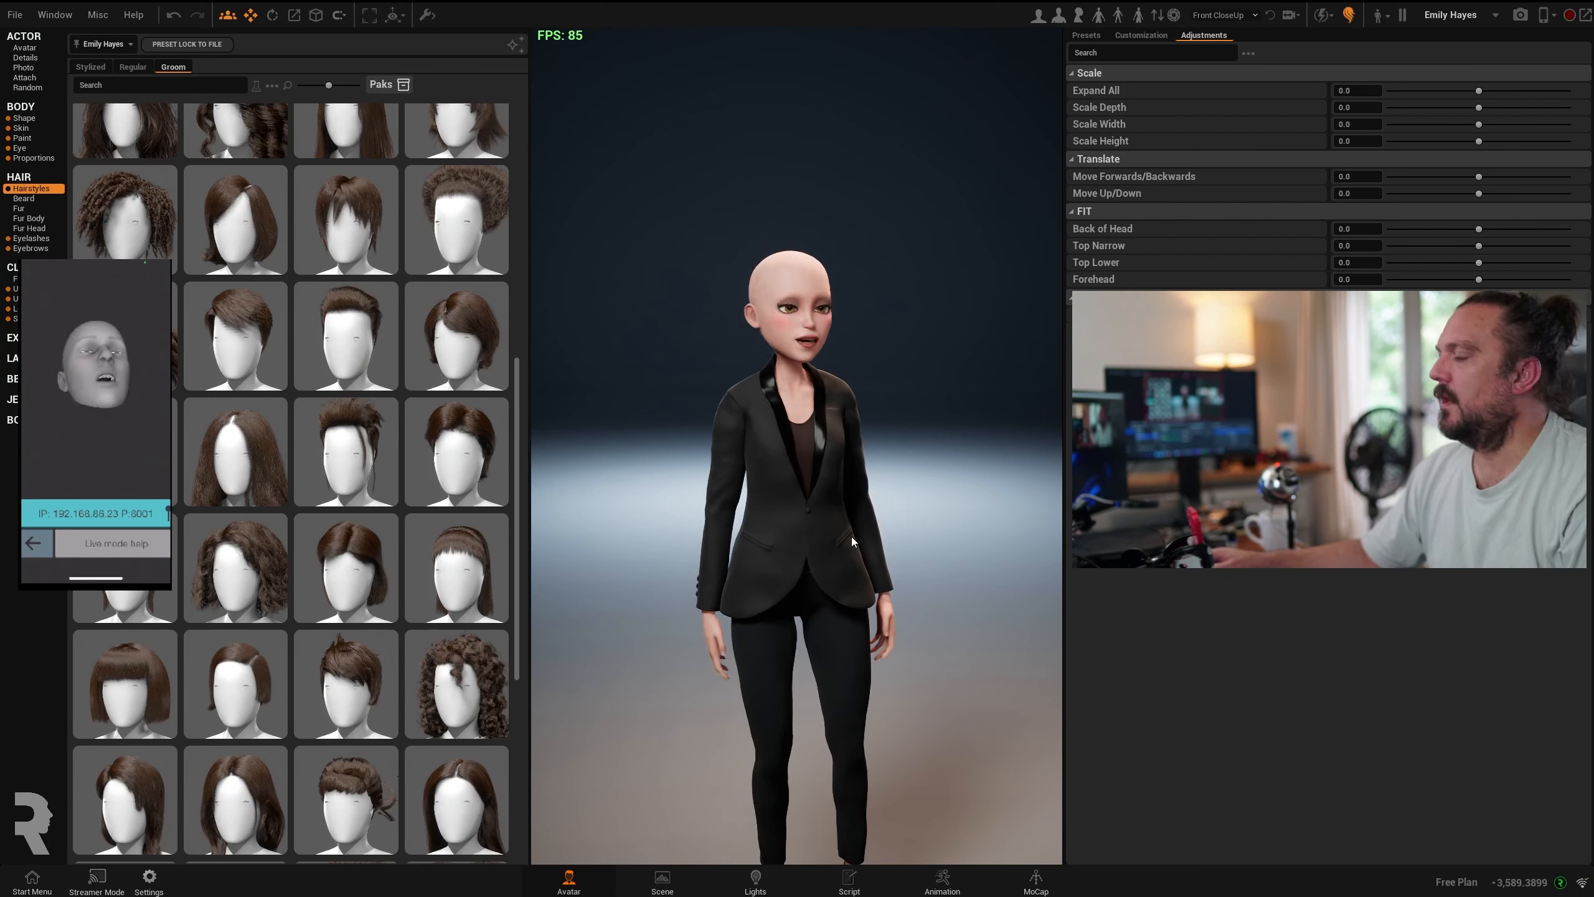
scroll(782, 570, "down", 5)
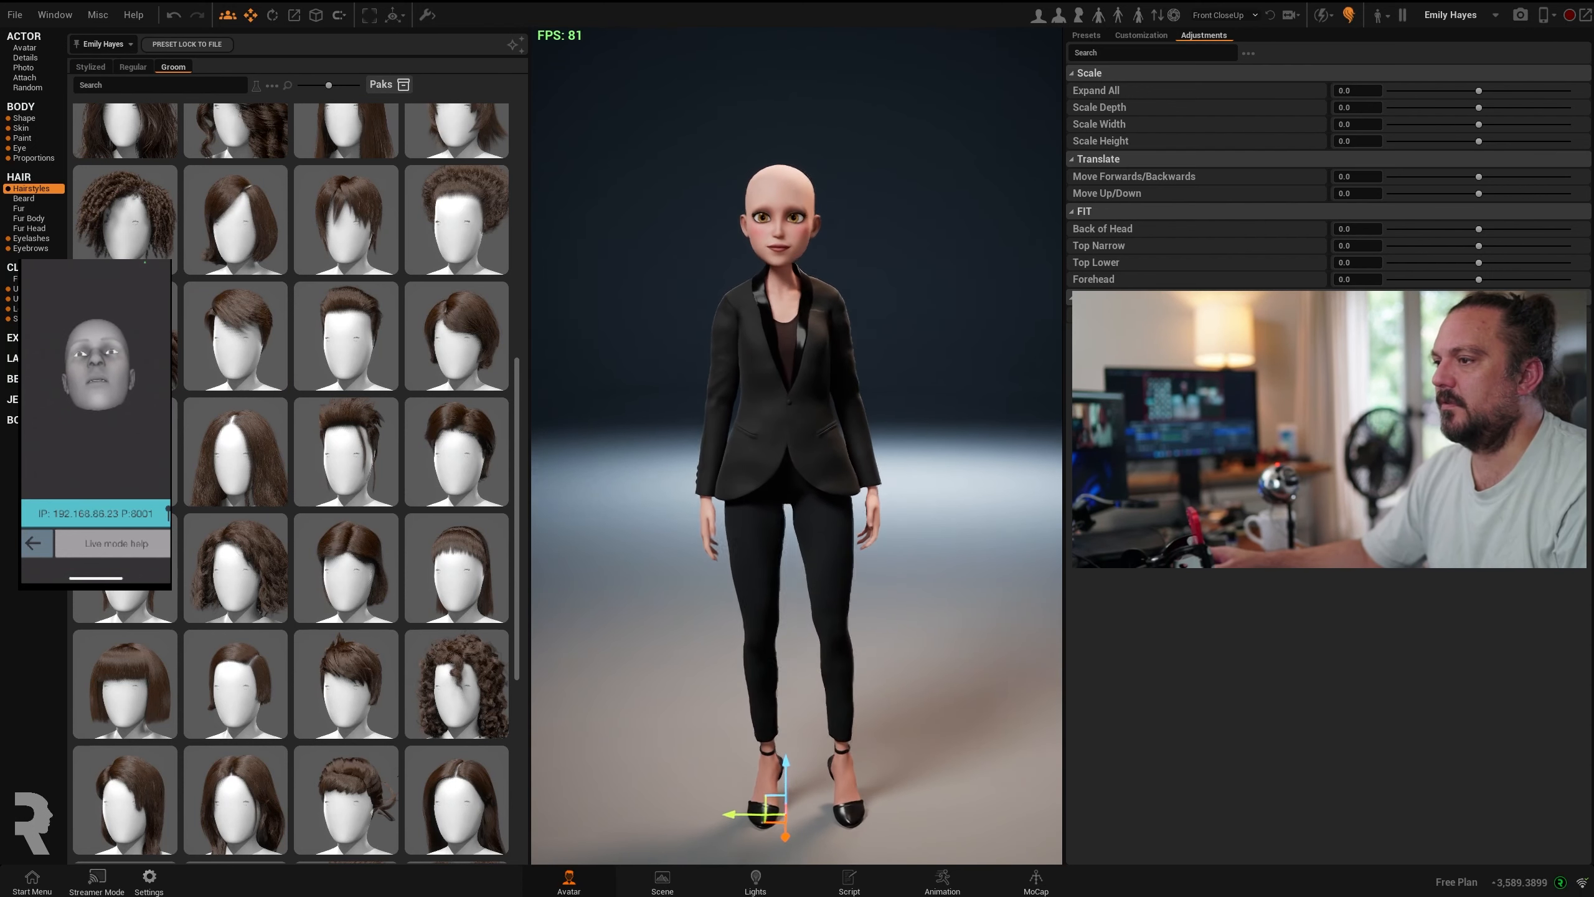
left_click(449, 696)
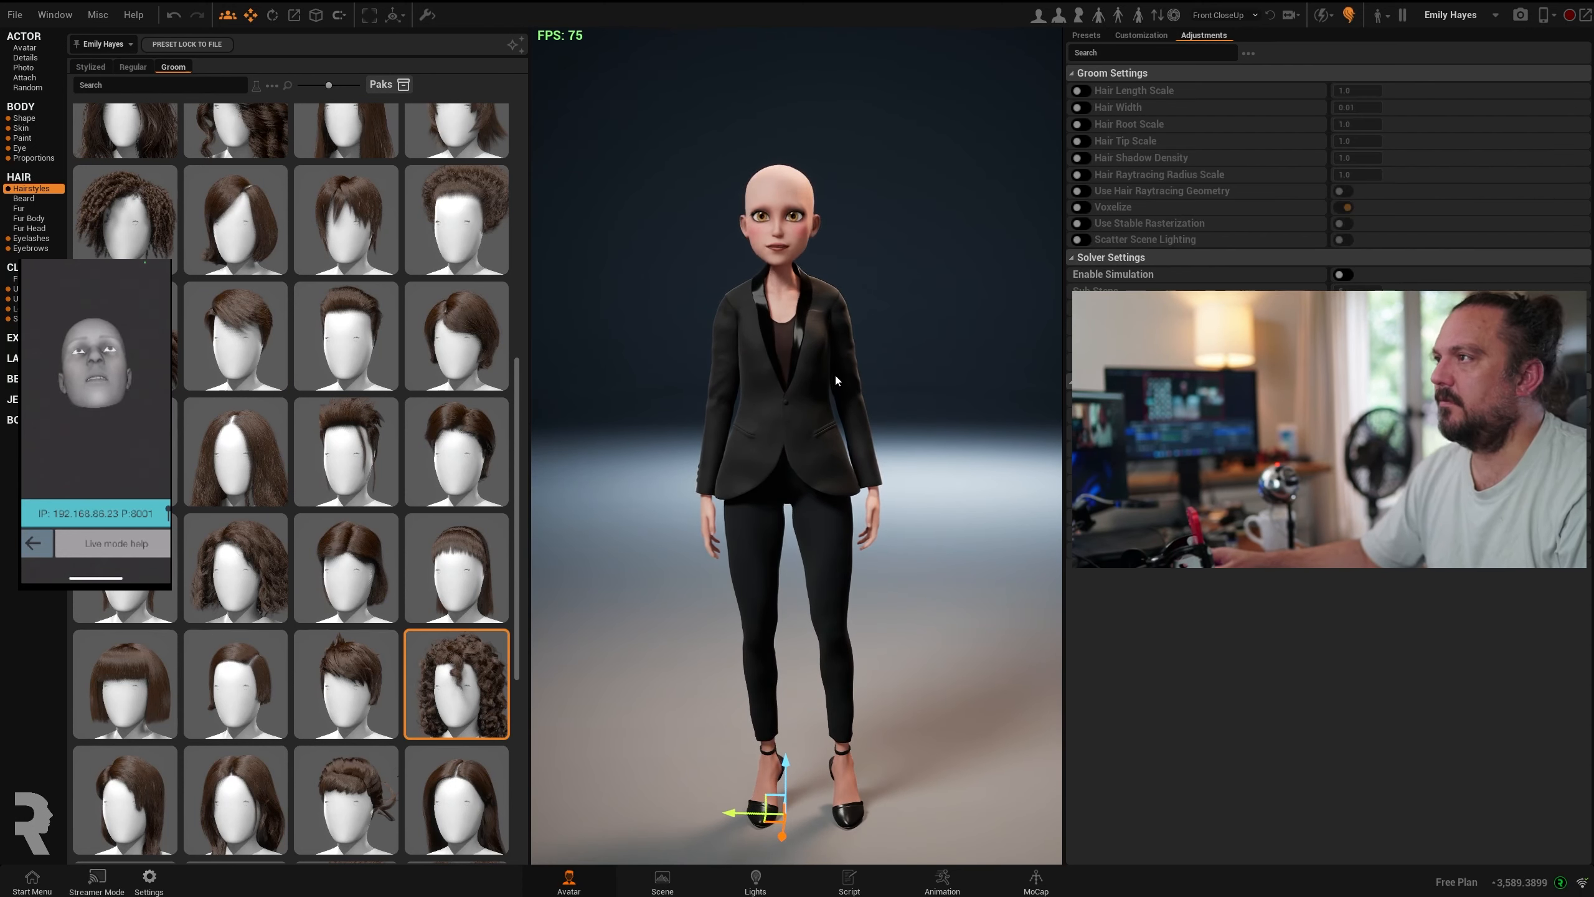